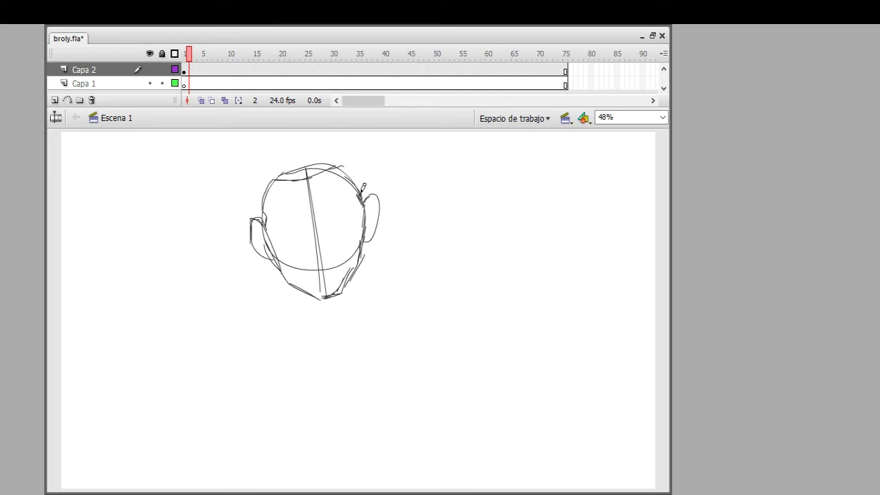
- Sketch the swept front hair locks above the forehead and the right side of the neck on Capa 2
mouse_move(271, 158)
mouse_down()
mouse_move(307, 170)
mouse_move(327, 142)
mouse_up()
key(ctrl+z)
drag(358, 270, 328, 349)
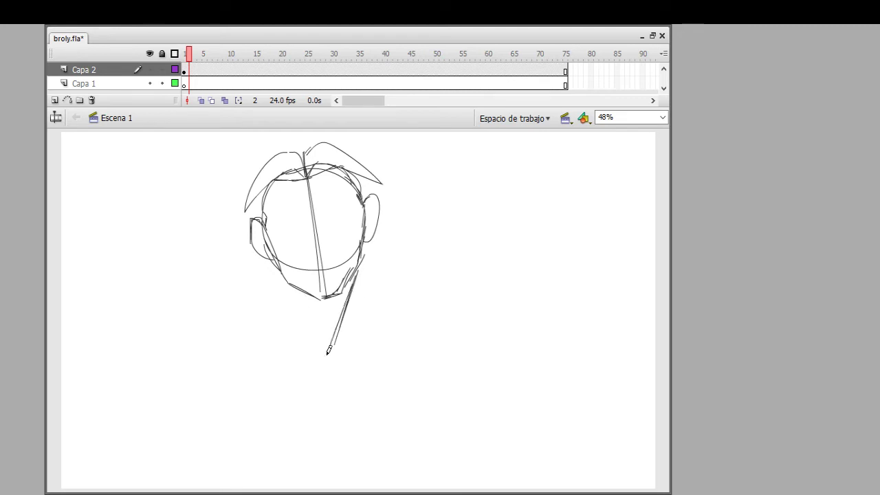
- Sketch the collarbone line and the rounded outline of the right pectoral, including its centre, lower and outer edges
drag(413, 323, 425, 322)
mouse_move(329, 359)
mouse_down()
mouse_move(264, 372)
mouse_move(231, 394)
mouse_up()
drag(327, 359, 327, 478)
drag(336, 472, 481, 450)
drag(482, 447, 507, 407)
drag(510, 344, 453, 294)
drag(454, 295, 485, 313)
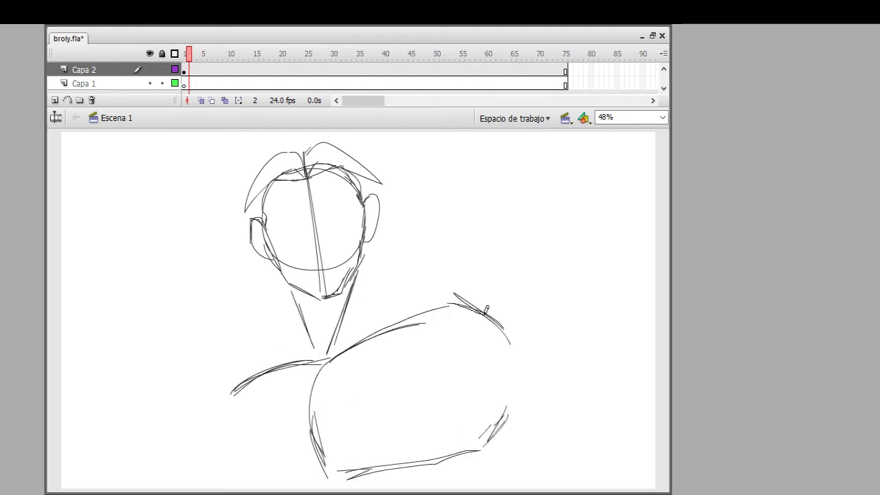
- Sketch the outer edge of the left pectoral, the sides of the neck and the trapezius lines
mouse_move(243, 380)
mouse_down()
mouse_move(211, 404)
mouse_move(189, 462)
mouse_up()
mouse_move(236, 384)
mouse_down()
mouse_move(211, 403)
mouse_move(186, 481)
mouse_up()
drag(270, 268, 273, 313)
drag(273, 306, 278, 350)
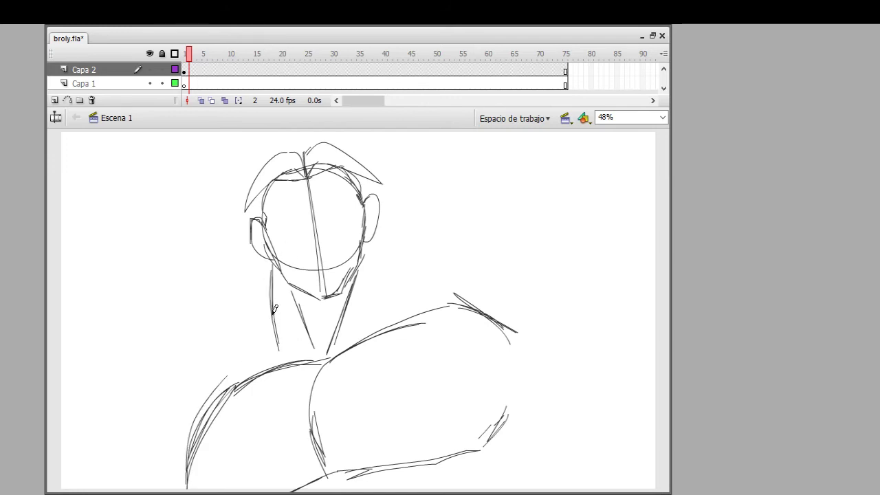
drag(379, 262, 370, 244)
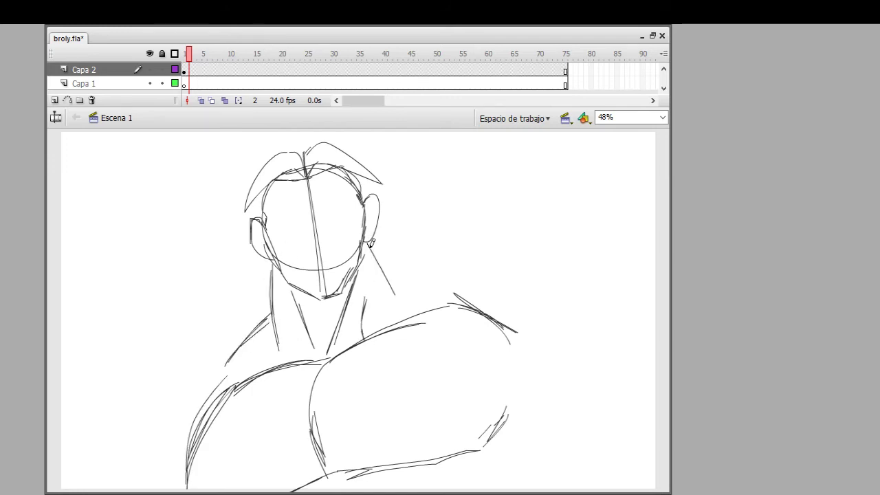
- Scale down the whole figure sketch on Capa 2 so more of the body fits on the stage
click(198, 69)
click(83, 70)
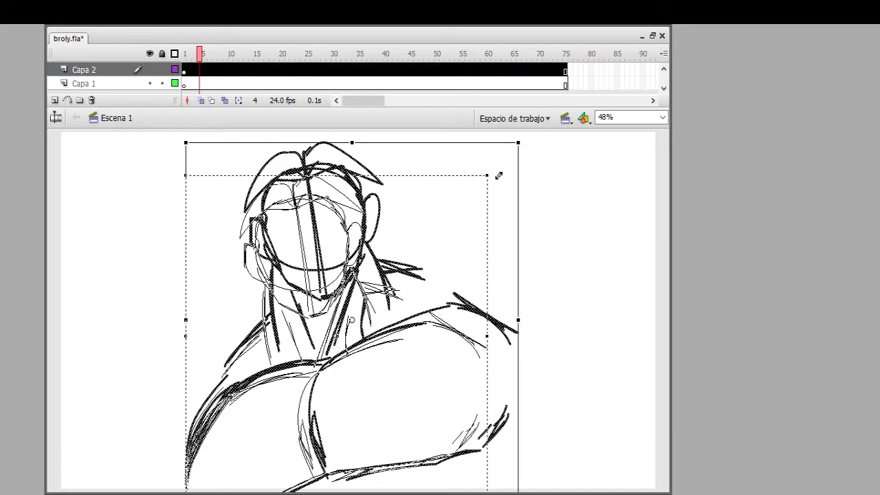
key(q)
key(y)
- Close the lower edge of the left pectoral and sketch the large rounded right shoulder and upper arm
drag(237, 483, 337, 440)
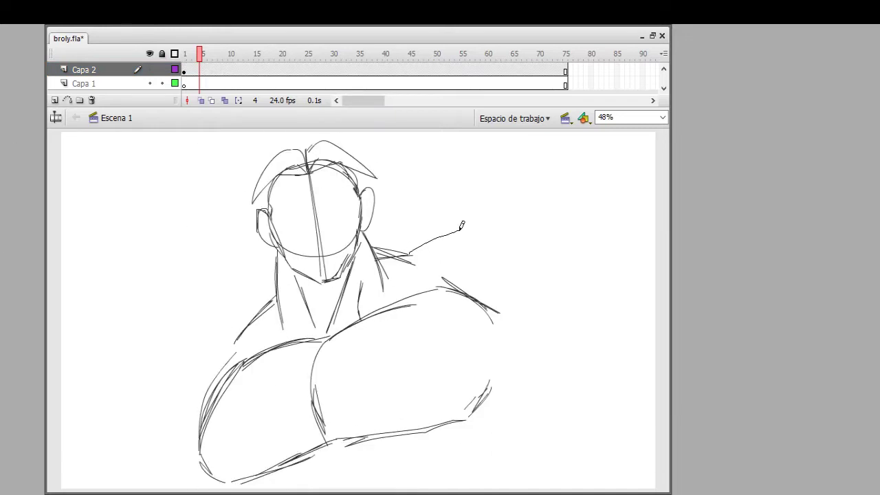
mouse_move(462, 225)
mouse_down()
mouse_move(413, 275)
mouse_move(568, 271)
mouse_move(499, 208)
mouse_move(582, 229)
mouse_up()
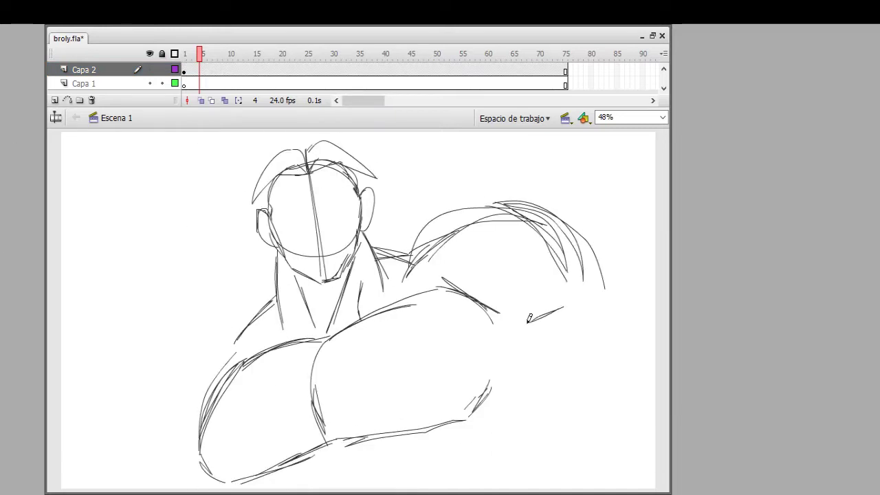
mouse_move(527, 321)
mouse_down()
mouse_move(654, 343)
mouse_move(653, 300)
mouse_up()
drag(554, 206, 651, 301)
- Sketch the left shoulder and arm, the upper abdomen lines and the right side of the torso
drag(248, 314, 119, 436)
drag(168, 352, 127, 486)
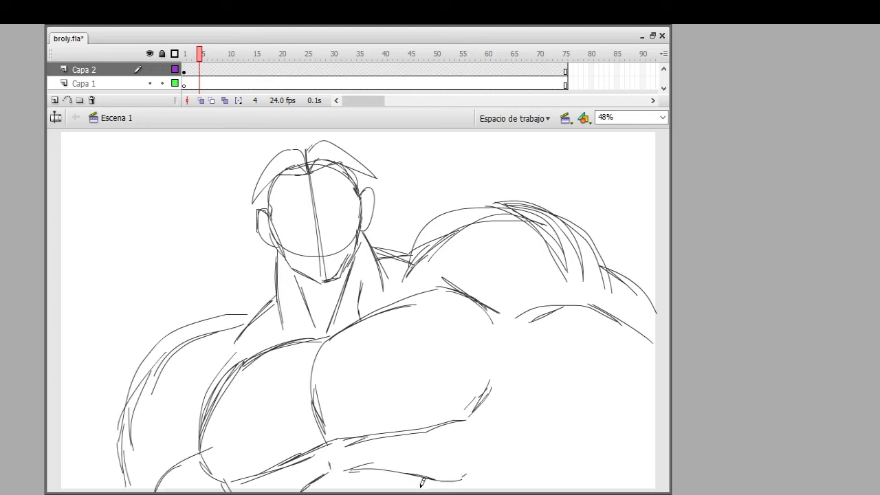
drag(495, 364, 591, 483)
- Sketch large pointed hair spikes around both sides and the top of the head
mouse_move(233, 317)
mouse_down()
mouse_move(242, 264)
mouse_move(194, 311)
mouse_up()
mouse_move(385, 206)
mouse_down()
mouse_move(474, 200)
mouse_move(378, 178)
mouse_up()
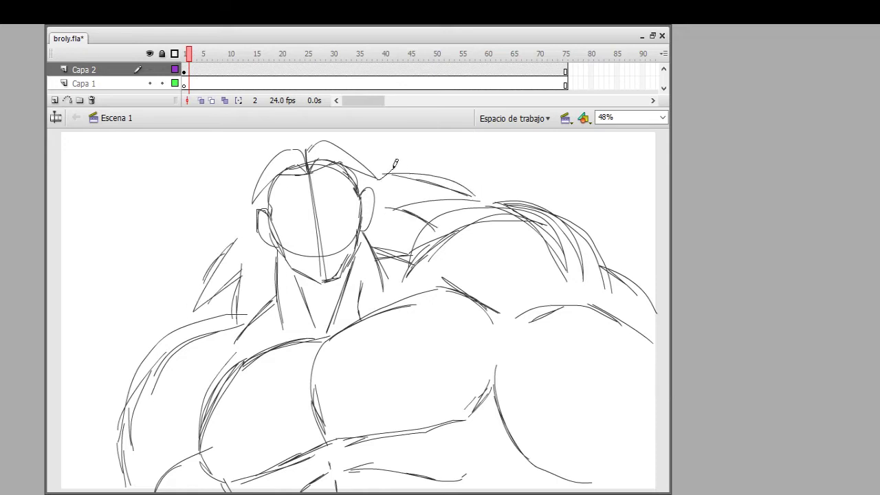
drag(275, 156, 217, 129)
drag(238, 243, 176, 268)
drag(245, 176, 176, 267)
drag(217, 132, 172, 194)
drag(427, 141, 370, 182)
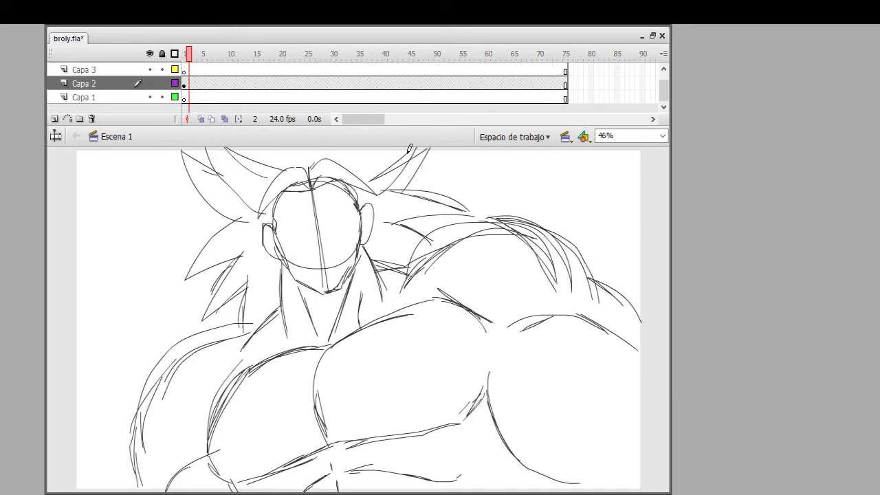
drag(385, 134, 366, 180)
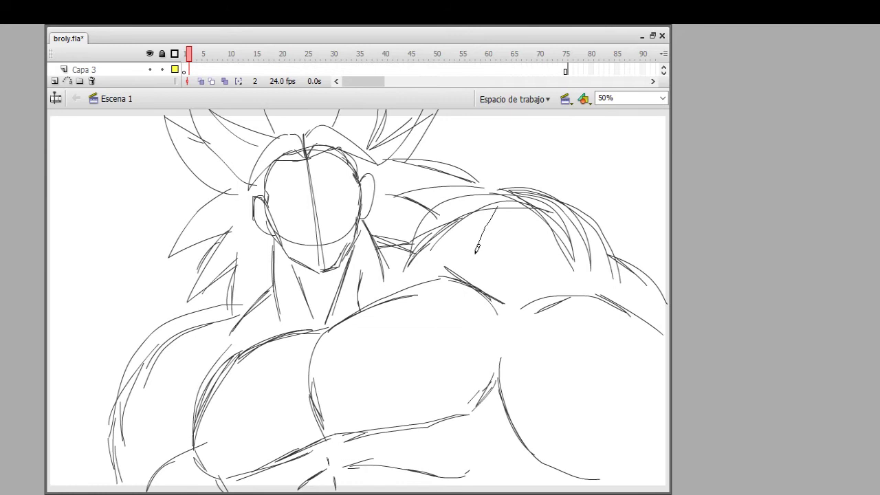
- Add muscle definition strokes to the right shoulder, the right upper arm and the lower side of the torso
drag(476, 249, 473, 273)
drag(515, 208, 486, 264)
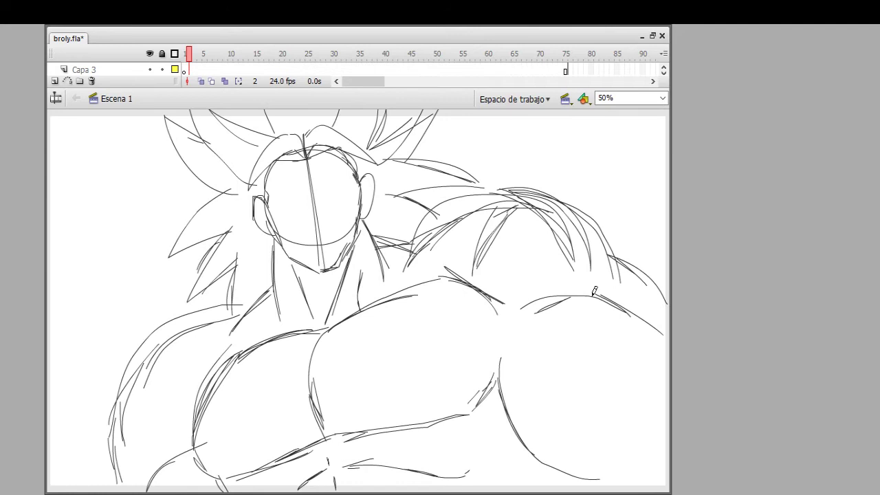
drag(610, 318, 549, 398)
drag(627, 336, 564, 395)
mouse_move(547, 454)
mouse_down()
mouse_move(526, 492)
mouse_move(590, 489)
mouse_up()
- Sketch the raised finger of a foreground hand in red on Capa 3, over the right shoulder
drag(492, 132, 464, 178)
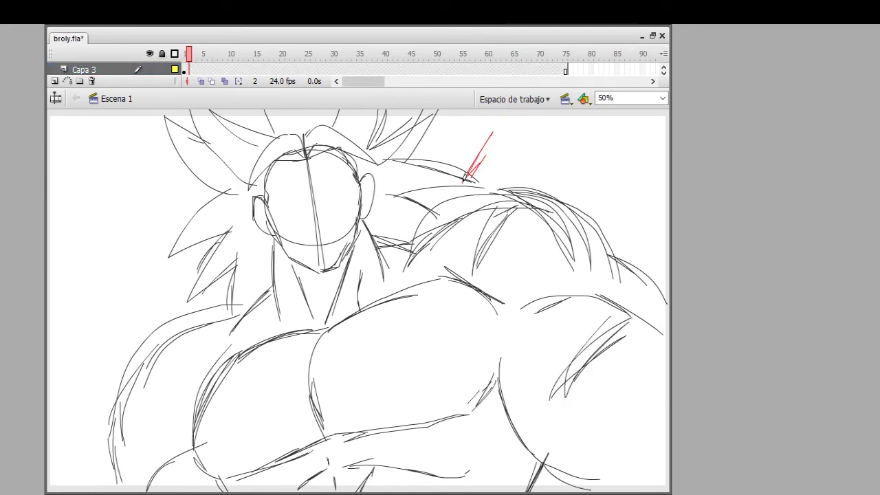
drag(544, 156, 510, 205)
mouse_move(460, 185)
mouse_down()
mouse_move(514, 191)
mouse_move(546, 155)
mouse_move(504, 123)
mouse_move(524, 115)
mouse_move(564, 137)
mouse_up()
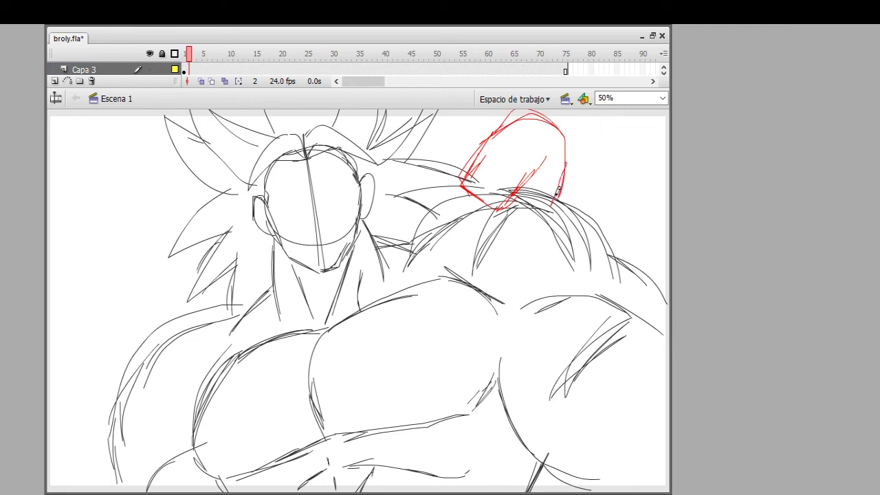
drag(558, 191, 560, 271)
mouse_move(507, 204)
mouse_down()
mouse_move(498, 262)
mouse_move(527, 270)
mouse_up()
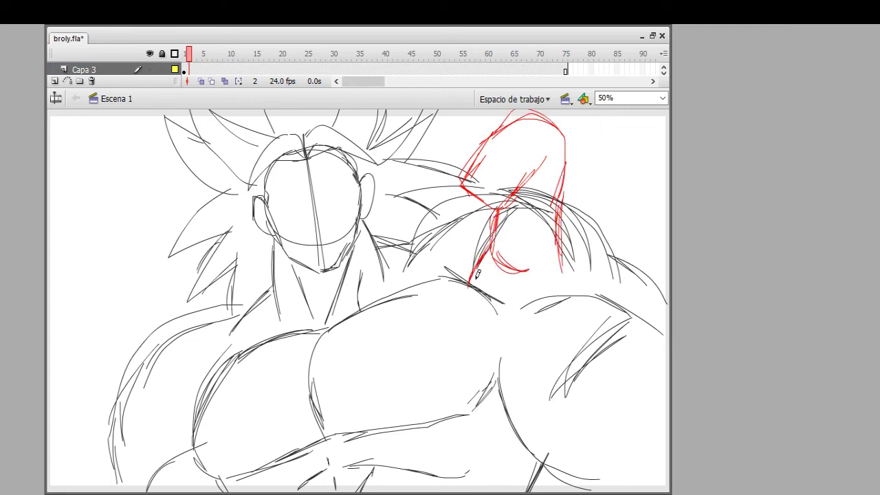
- Sketch the hand's lower-left digit in red and continue the line along the lower edge of the palm
mouse_move(434, 332)
mouse_down()
mouse_move(373, 388)
mouse_move(347, 439)
mouse_up()
mouse_move(371, 390)
mouse_down()
mouse_move(344, 481)
mouse_move(421, 397)
mouse_move(384, 487)
mouse_up()
mouse_move(343, 481)
mouse_down()
mouse_move(362, 418)
mouse_move(423, 338)
mouse_up()
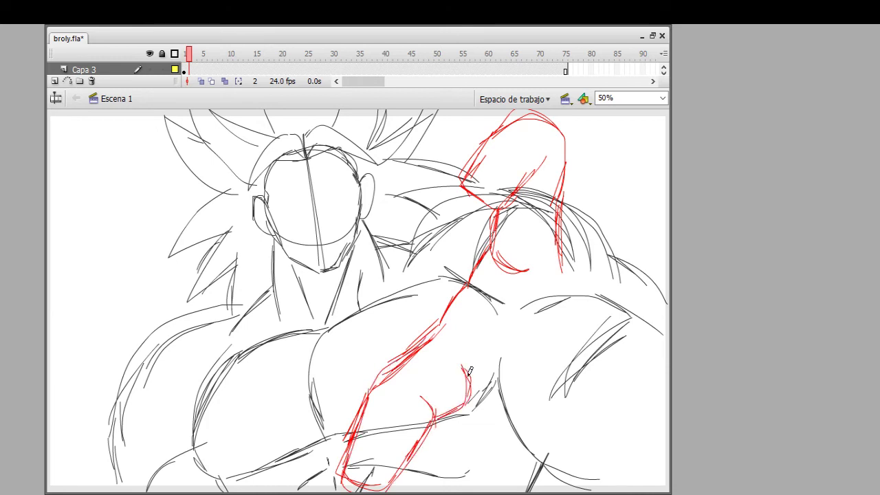
mouse_move(538, 413)
mouse_down()
mouse_move(601, 443)
mouse_move(639, 443)
mouse_up()
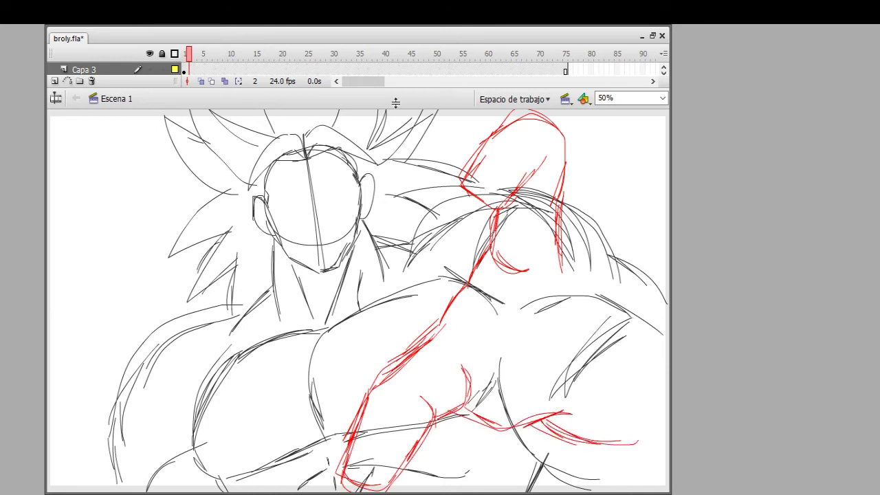
- Move the entire red hand sketch left towards the chest
click(189, 69)
drag(565, 215, 516, 214)
key(Escape)
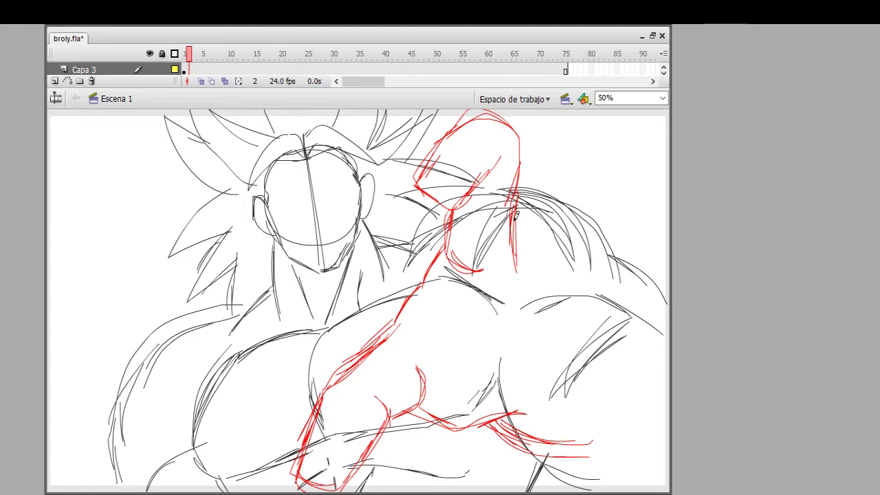
- Sketch the remaining fingers of the red hand and shift the whole hand slightly right
drag(529, 259, 632, 235)
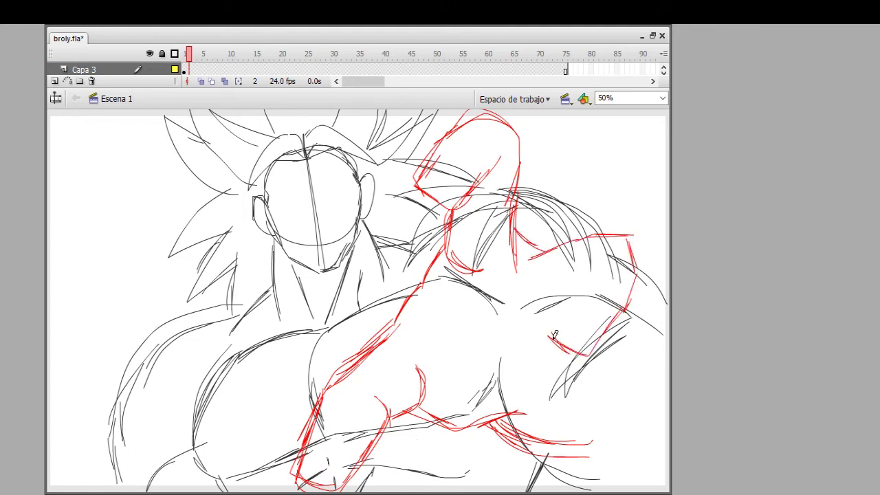
drag(555, 334, 577, 274)
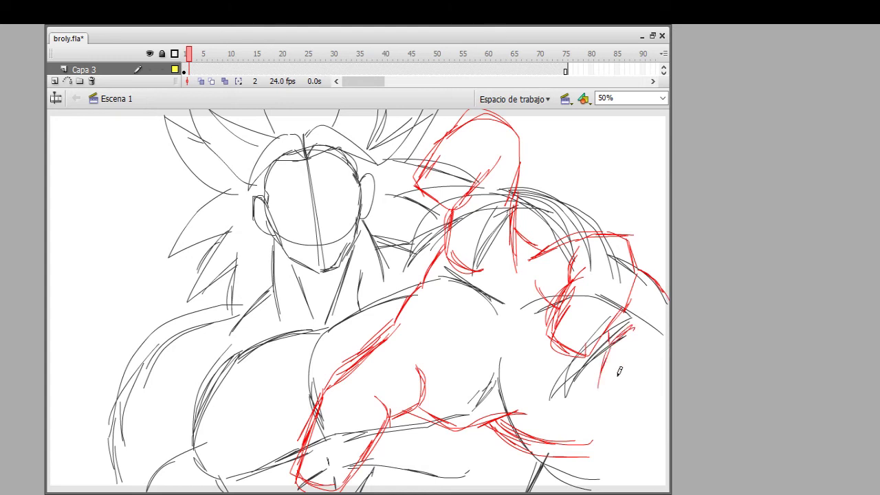
mouse_move(602, 453)
mouse_down()
mouse_move(632, 420)
mouse_move(599, 380)
mouse_move(656, 387)
mouse_move(611, 464)
mouse_move(632, 486)
mouse_move(655, 456)
mouse_up()
key(ctrl+a)
click(204, 75)
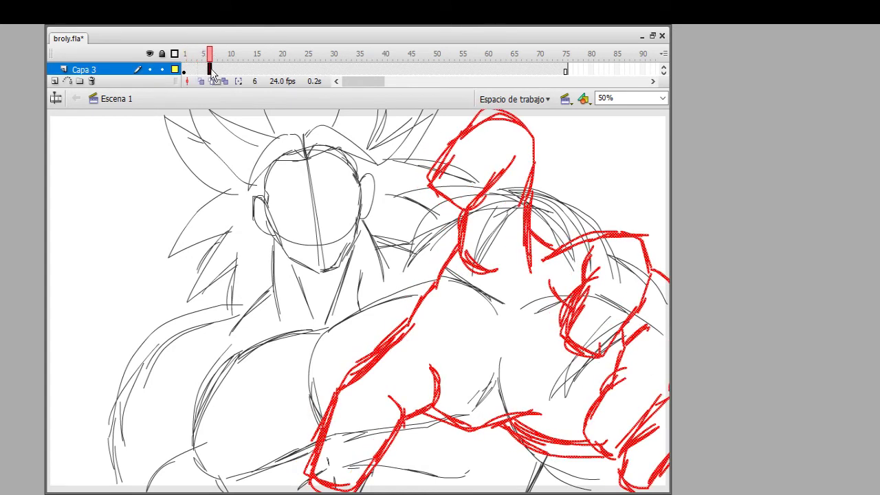
- Zoom to 100% and sketch angry eyebrows, narrow eyes and the nose in red on Capa 2
click(202, 84)
click(663, 116)
click(630, 171)
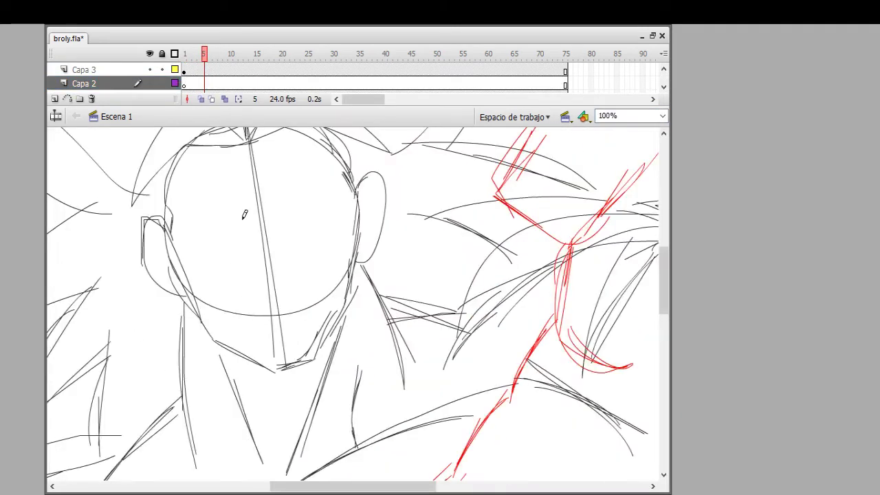
mouse_move(252, 219)
mouse_down()
mouse_move(177, 222)
mouse_move(250, 227)
mouse_move(214, 212)
mouse_move(319, 194)
mouse_move(300, 189)
mouse_move(341, 177)
mouse_up()
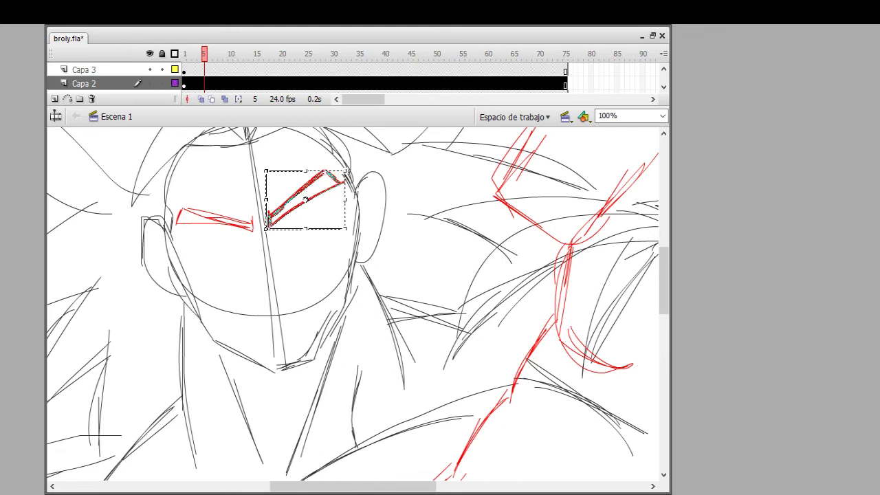
drag(284, 229, 317, 210)
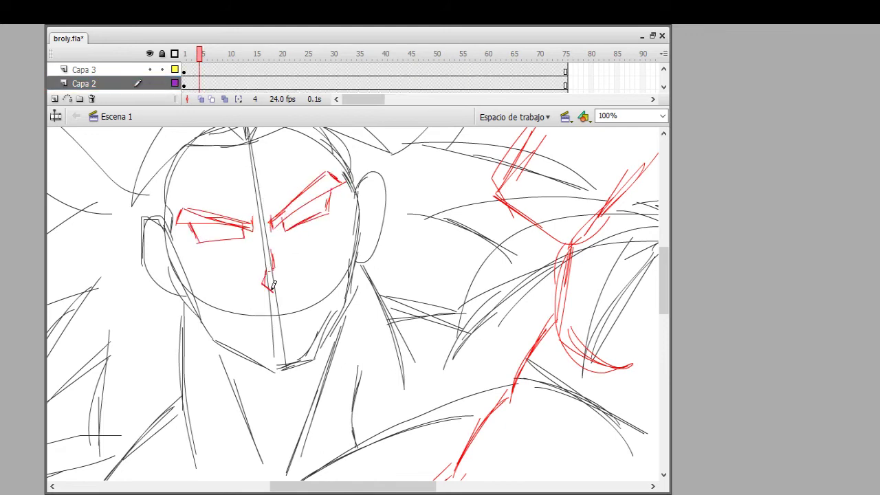
- Lock Capa 3 and sketch the grinning mouth, the facial creases and the inner ear details in red
click(161, 70)
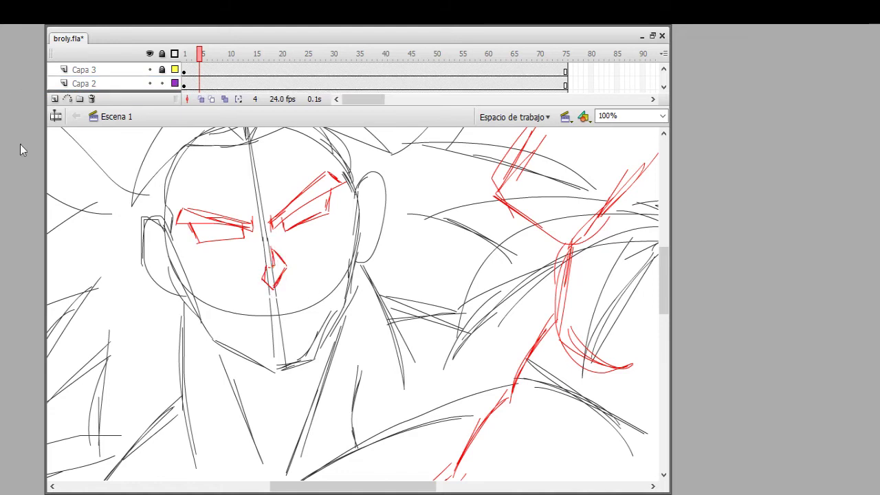
mouse_move(251, 282)
mouse_down()
mouse_move(312, 266)
mouse_move(302, 303)
mouse_move(241, 294)
mouse_up()
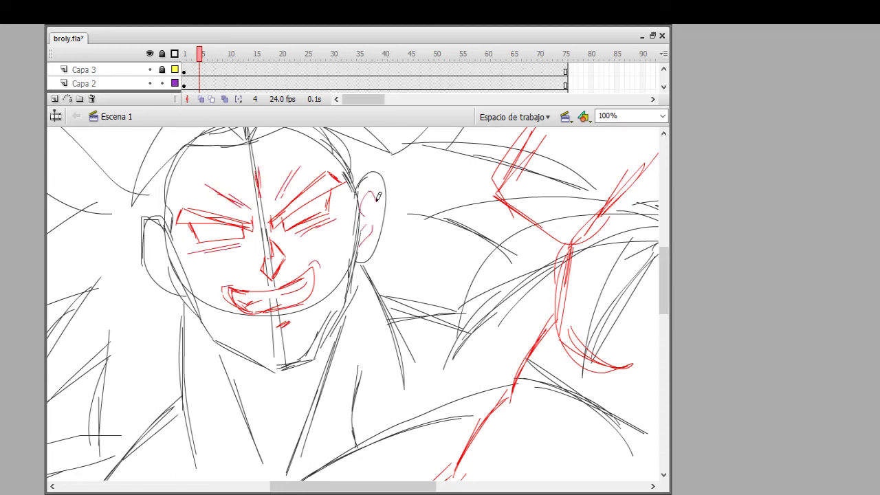
drag(163, 227, 139, 229)
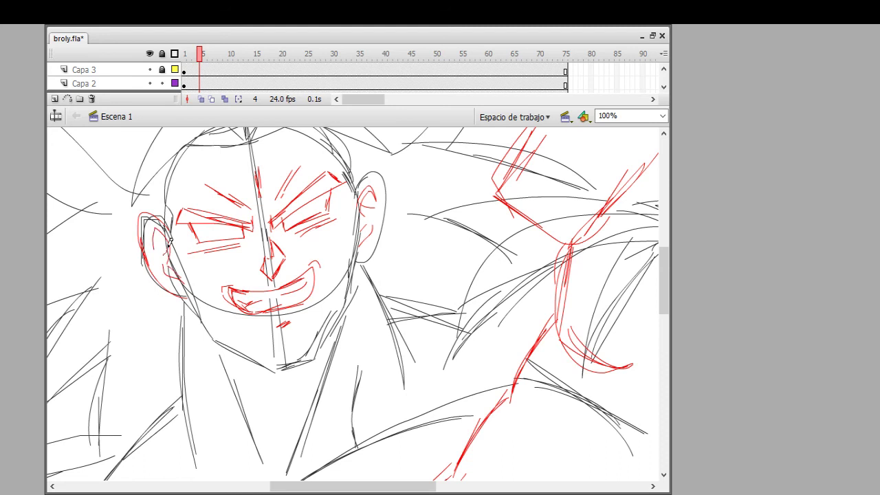
- Add blank keyframes at frame 9 on Capa 1 and Capa 2, and turn on onion skinning
key(ctrl+2)
scroll(230, 83, down, 1)
click(224, 84)
click(201, 100)
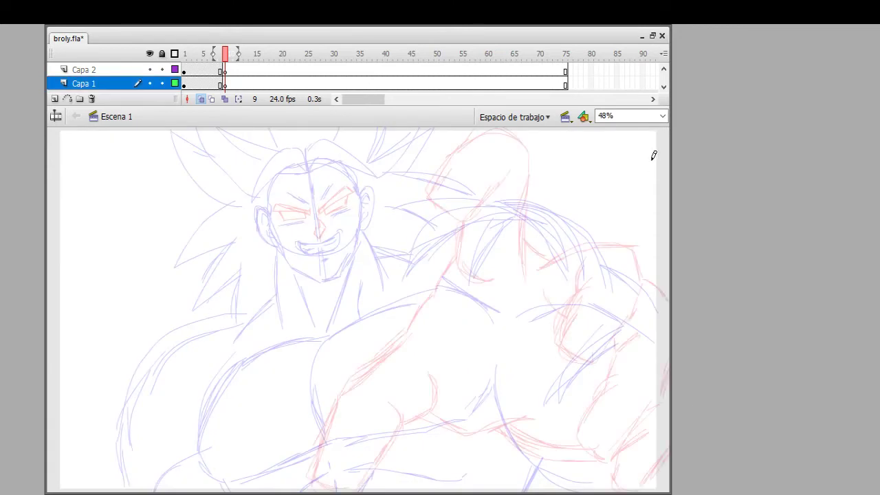
- Zoom to 200% and trace the left cheek and jaw down to the chin with straight lines on Capa 1
click(615, 115)
text(200)
key(Return)
drag(363, 491, 333, 491)
click(203, 150)
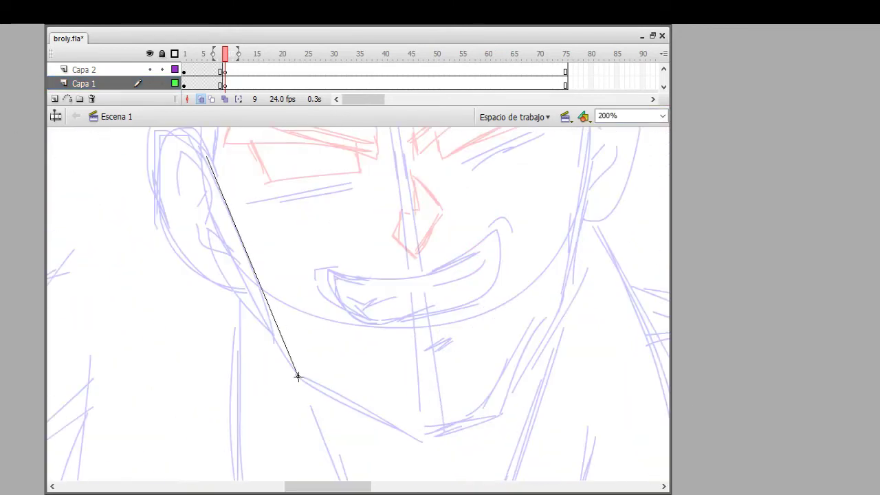
click(295, 369)
click(422, 442)
- Trace the chin and right jaw up to the ear with straight lines, and align the outline's corner points to the sketch
scroll(487, 430, up, 2)
click(567, 363)
scroll(568, 341, up, 2)
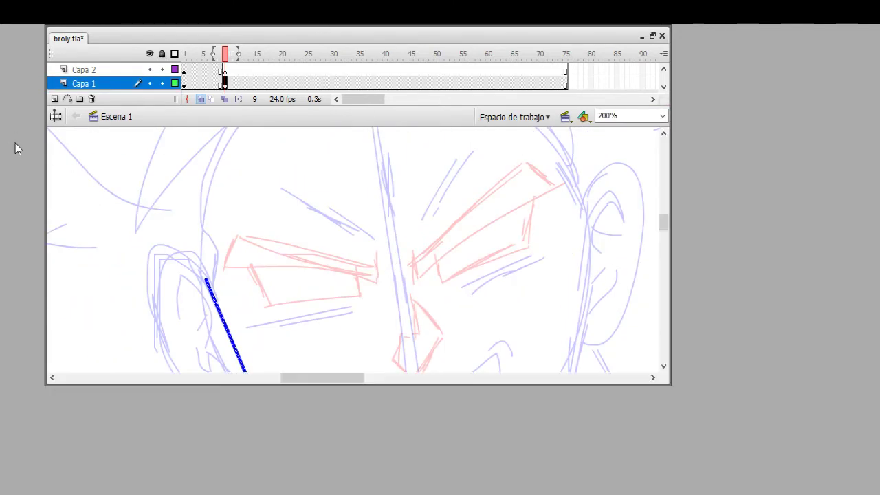
key(ctrl+minus)
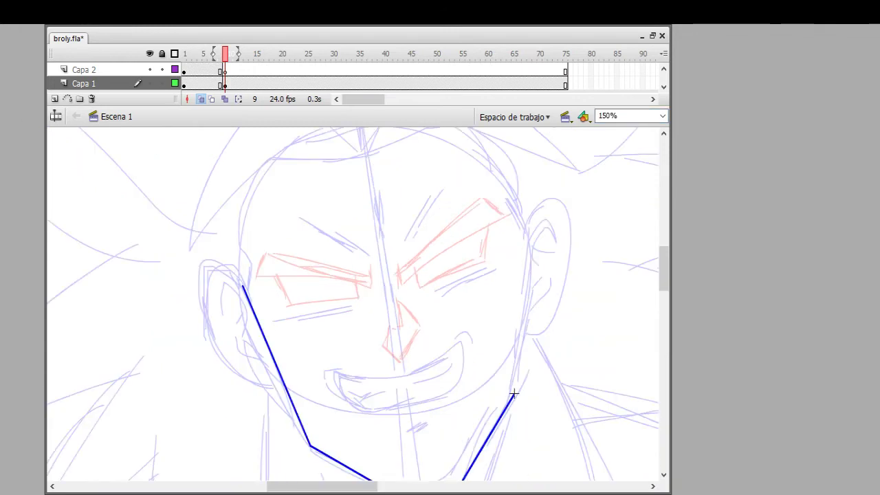
click(526, 217)
scroll(526, 217, down, 4)
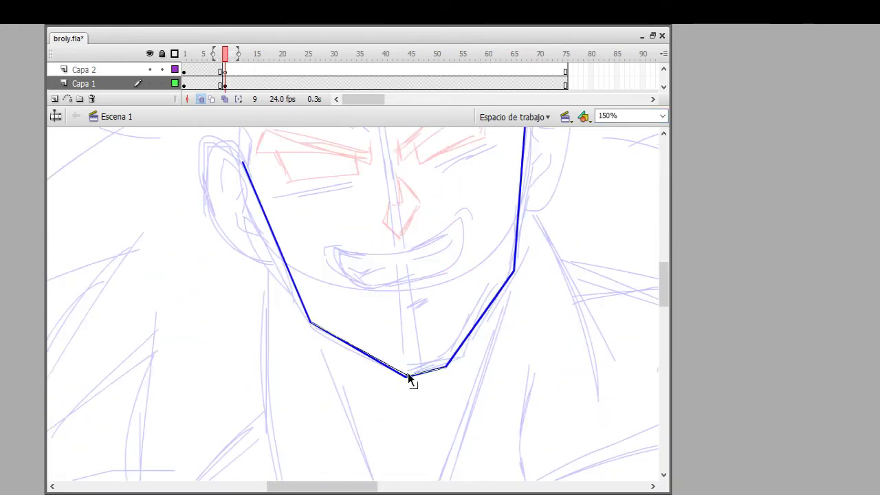
scroll(418, 381, up, 6)
click(241, 348)
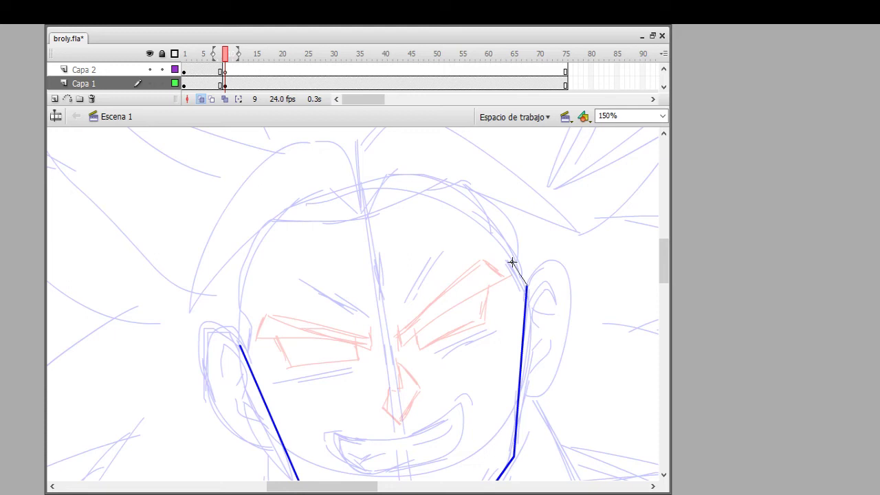
- Trace the temples and hairline to close the face outline, and bend the temple and chin segments into curves
click(466, 179)
click(364, 223)
click(248, 223)
click(238, 311)
click(249, 305)
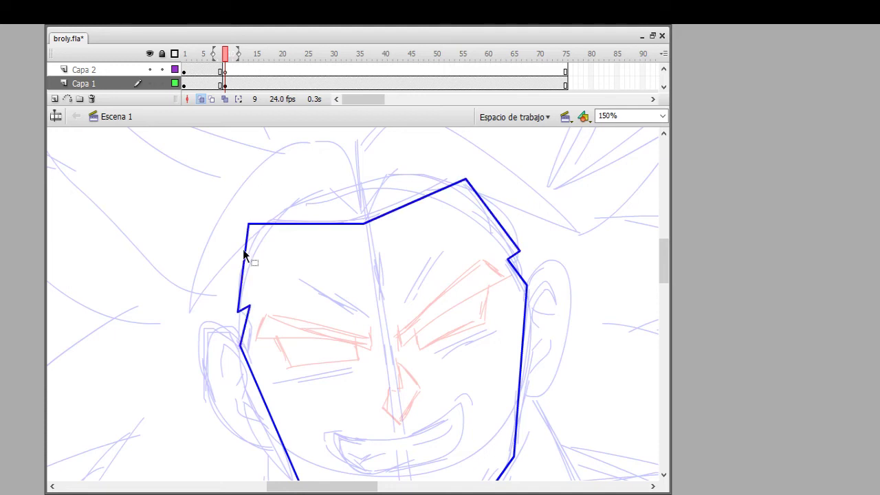
drag(243, 250, 237, 256)
scroll(509, 268, down, 3)
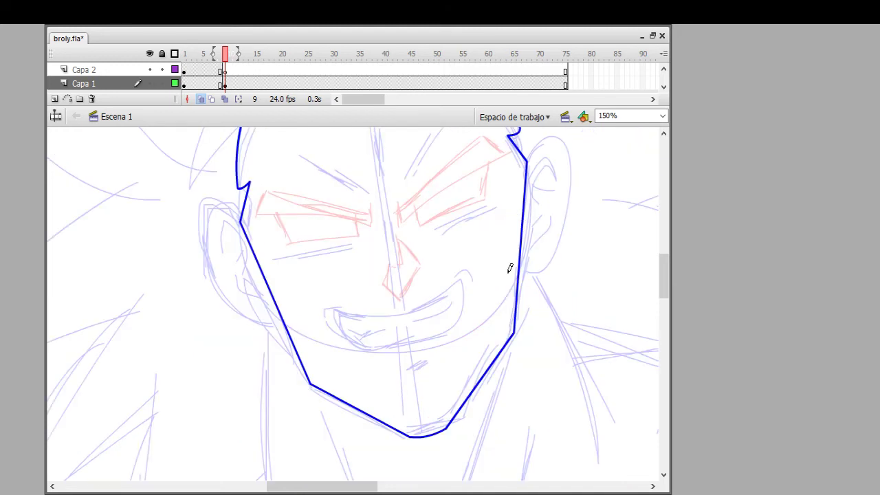
- Bend the chin and jaw segments into curves, and trace the outer contours of both ears on Capa 1
mouse_move(461, 405)
mouse_down()
mouse_move(447, 436)
mouse_move(471, 418)
mouse_up()
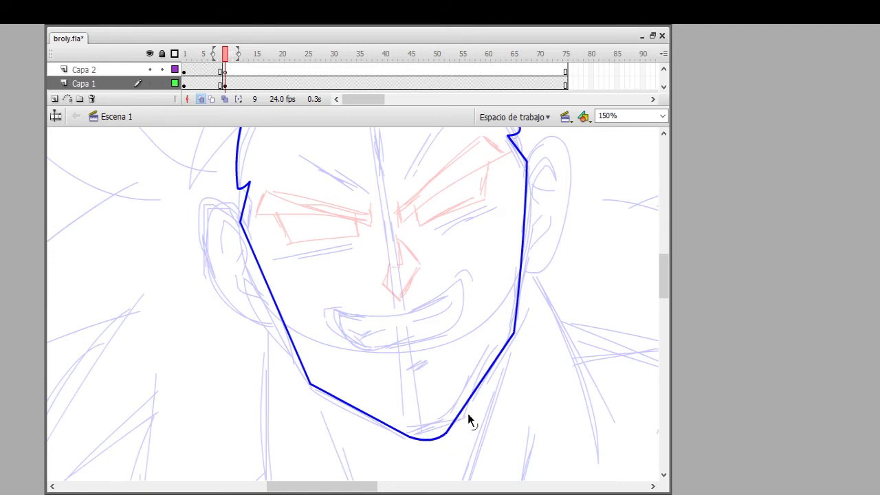
drag(376, 424, 303, 375)
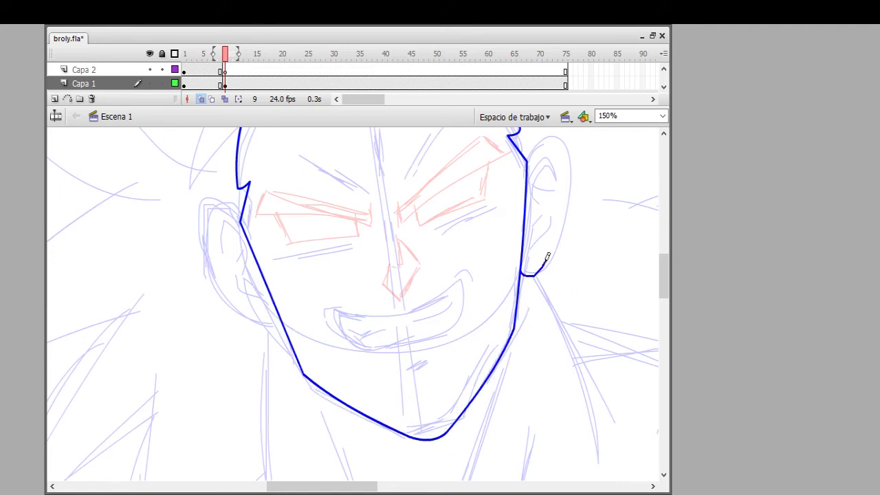
drag(566, 129, 523, 249)
mouse_move(242, 220)
mouse_down()
mouse_move(206, 257)
mouse_move(280, 320)
mouse_move(242, 221)
mouse_up()
key(ctrl+z)
- Draw the inner folds of the left ear, and fit a mirrored copy of them inside the right ear
drag(253, 275, 263, 302)
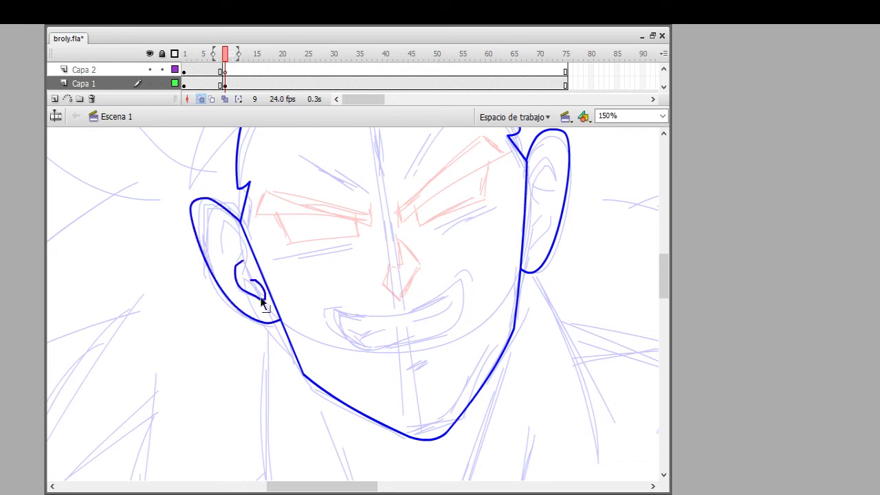
drag(237, 260, 265, 301)
mouse_move(213, 247)
mouse_down()
mouse_move(236, 233)
mouse_move(236, 264)
mouse_move(267, 303)
mouse_up()
key(q)
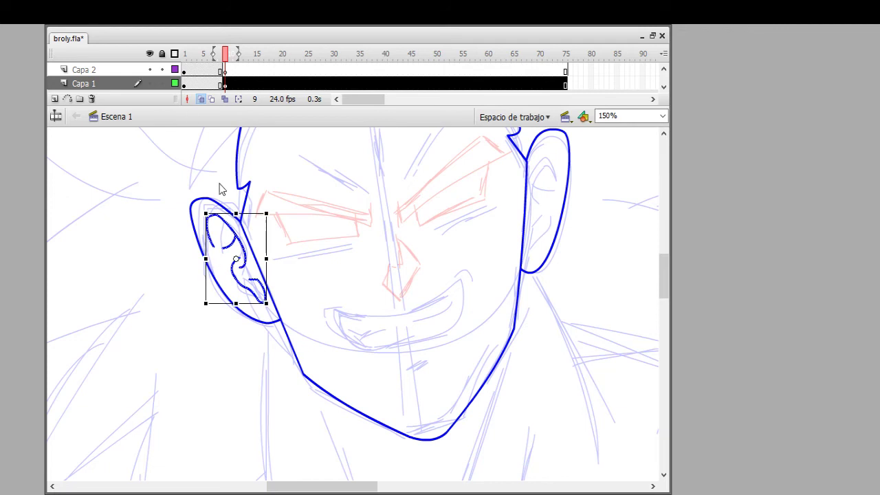
drag(261, 244, 550, 206)
drag(588, 219, 584, 228)
click(632, 152)
- Trace the two outer neck sides and the two inner lines running from the jaw down to the collarbone centre
scroll(632, 152, down, 3)
key(ctrl+minus)
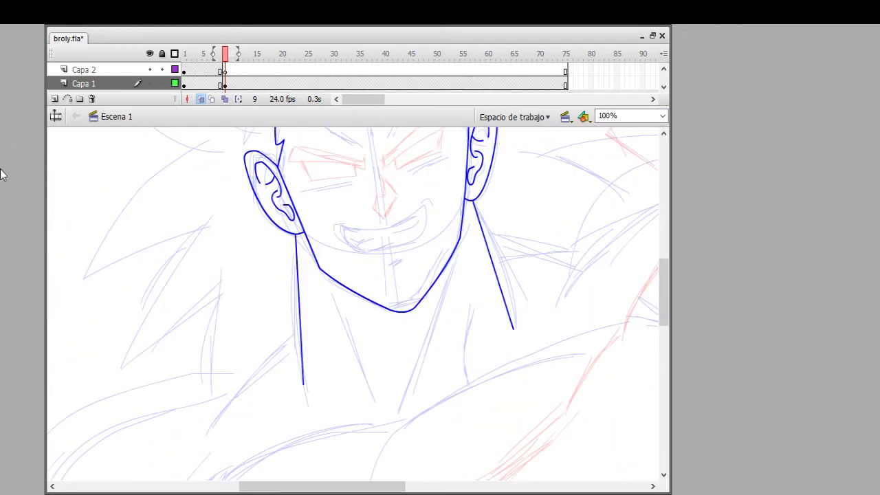
drag(294, 289, 294, 288)
scroll(516, 271, down, 2)
drag(514, 266, 514, 277)
key(n)
mouse_move(459, 177)
mouse_down()
mouse_move(408, 344)
mouse_move(419, 318)
mouse_move(392, 365)
mouse_up()
drag(392, 365, 314, 204)
- Trace the chest's centre line, the left pectoral's full outline and the upper edge of the right pectoral with curved lines
scroll(439, 275, down, 6)
key(y)
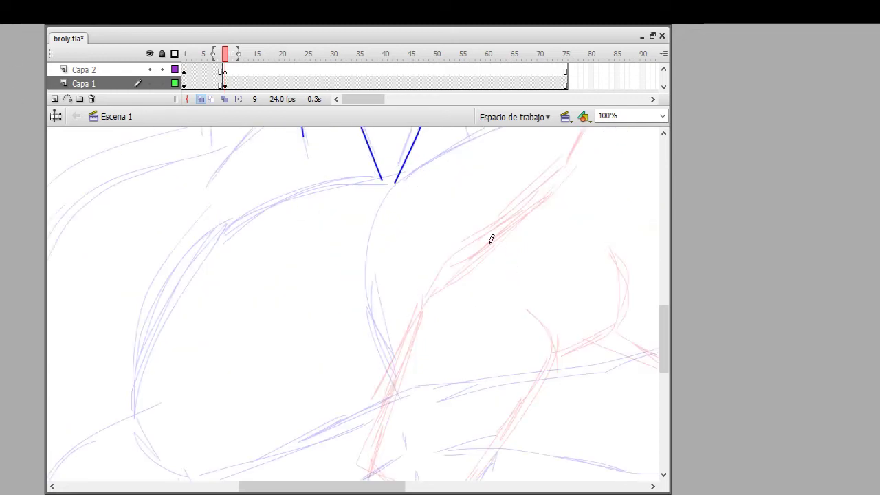
drag(391, 189, 395, 397)
scroll(395, 396, down, 4)
mouse_move(393, 275)
mouse_down()
mouse_move(265, 318)
mouse_move(236, 181)
mouse_move(163, 265)
mouse_up()
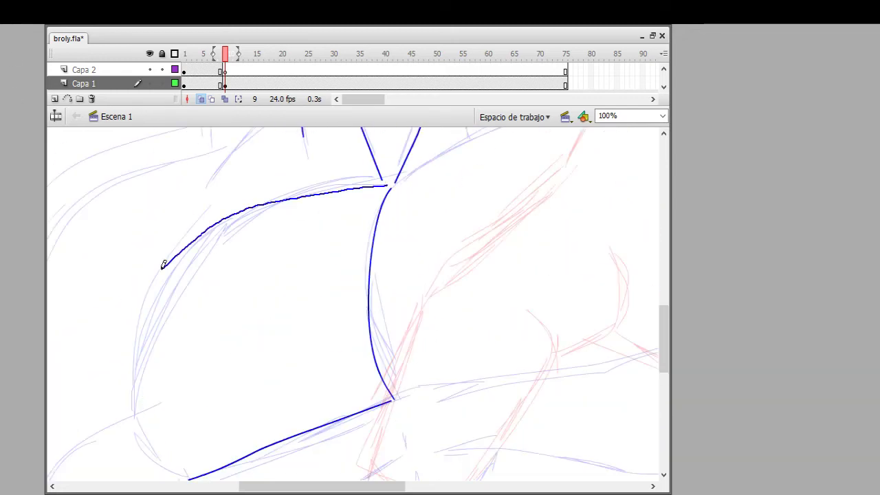
scroll(163, 266, down, 2)
click(607, 115)
text(50)
key(Return)
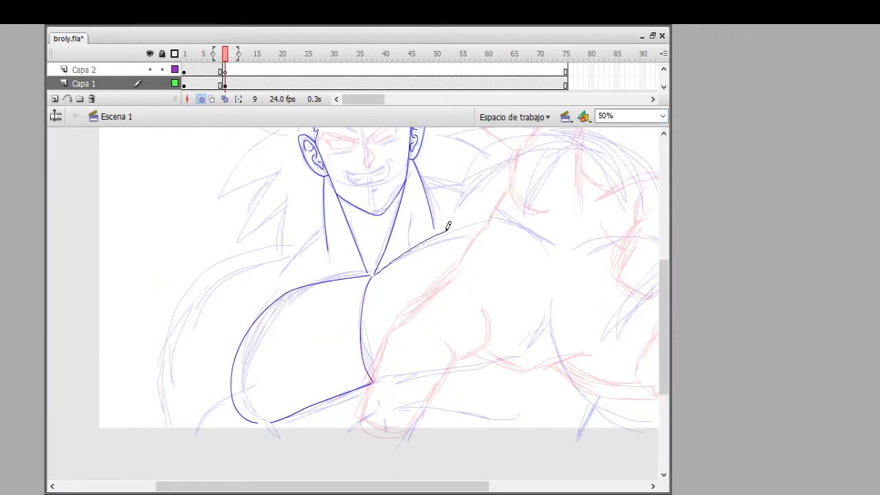
scroll(364, 368, up, 2)
- On Capa 2, trace the foreground forearm's rounded lower end and its left edge up toward the hand
click(83, 69)
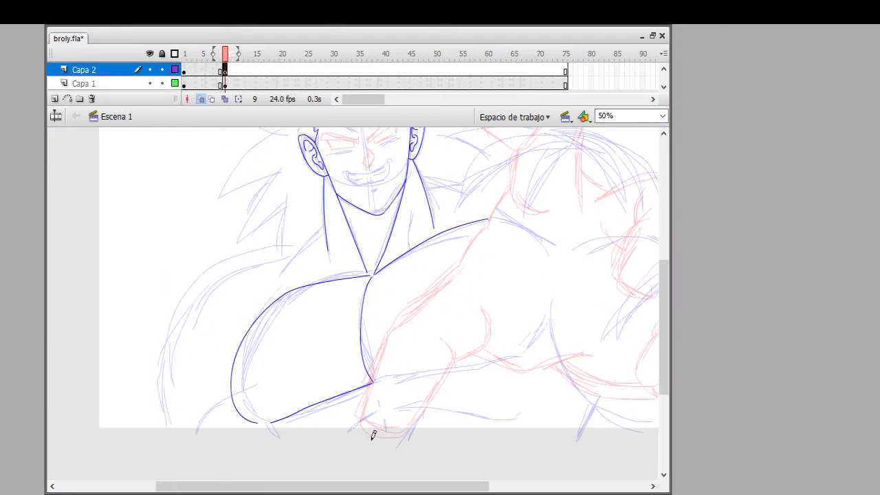
drag(368, 436, 389, 331)
drag(389, 331, 463, 257)
click(608, 115)
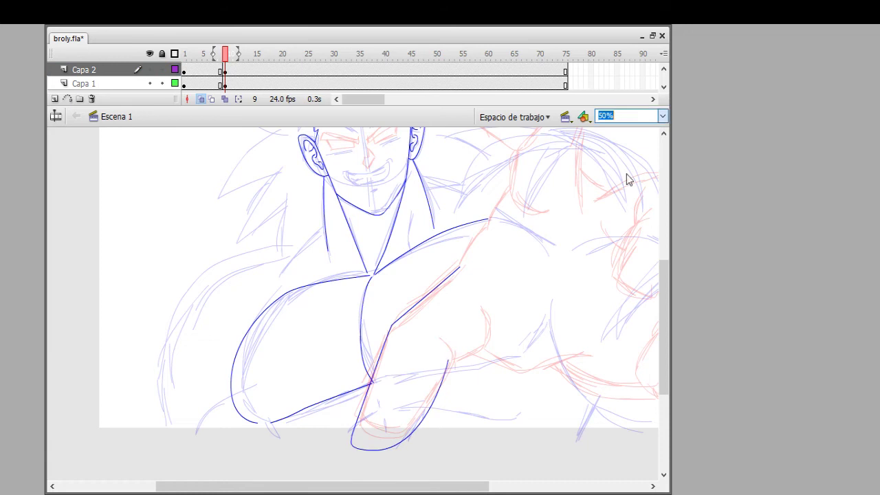
text(100)
key(Return)
scroll(385, 387, down, 2)
mouse_move(433, 217)
mouse_down()
mouse_move(365, 399)
mouse_move(422, 180)
mouse_move(516, 92)
mouse_up()
key(ctrl+z)
- Extend the hand's left edge from the wrist past the shoulder line up to the base of the thumb
scroll(525, 180, up, 4)
scroll(525, 181, up, 4)
drag(517, 335, 621, 197)
scroll(440, 413, up, 4)
scroll(439, 412, right, 4)
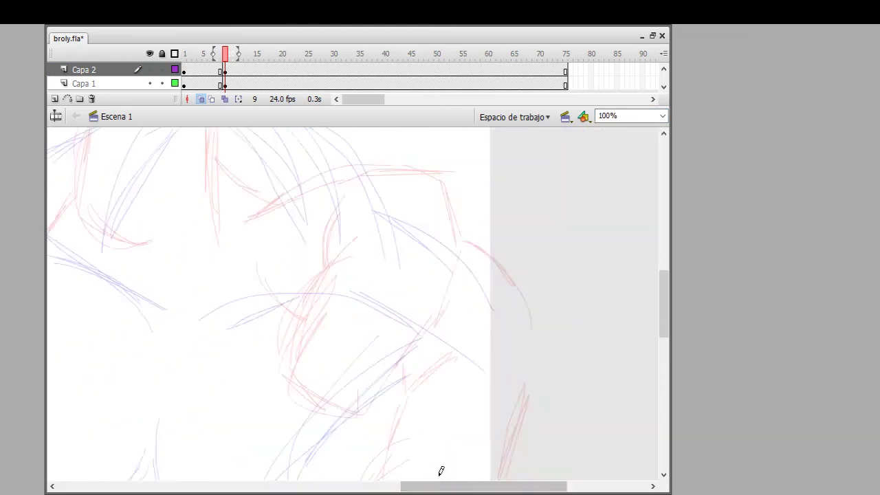
scroll(282, 340, down, 2)
drag(318, 311, 329, 247)
scroll(328, 248, up, 4)
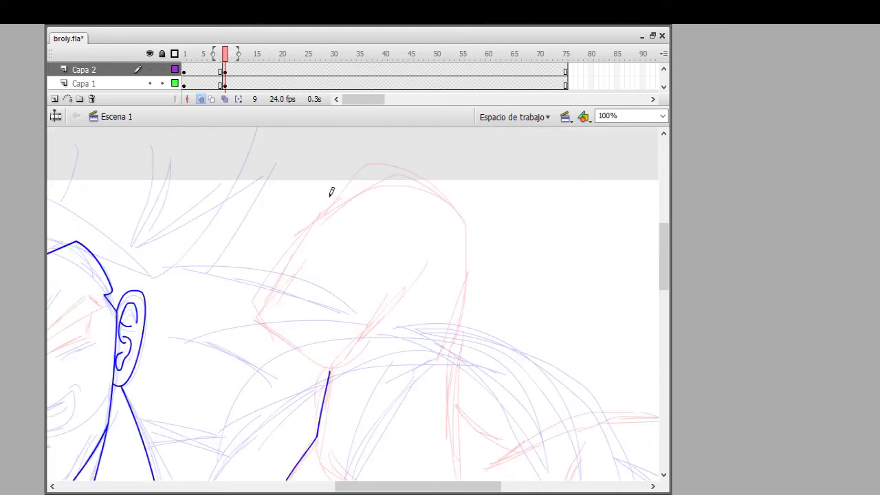
- Trace the thumb's outline, with a curved tip and the right side running down toward the palm
mouse_move(356, 173)
mouse_down()
mouse_move(289, 354)
mouse_move(418, 250)
mouse_up()
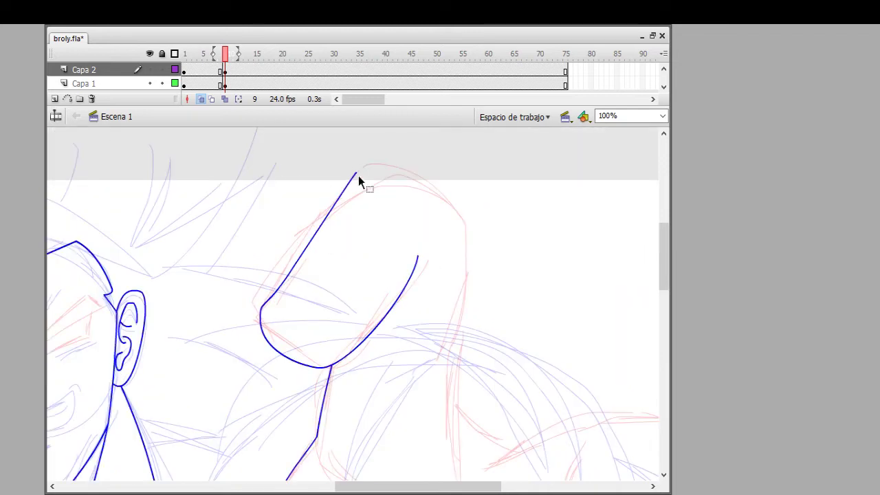
key(n)
drag(380, 167, 461, 214)
drag(461, 213, 452, 363)
key(v)
drag(419, 190, 433, 163)
- Trace the web between the thumb and index finger and the full outline of the bent index finger
scroll(474, 239, down, 4)
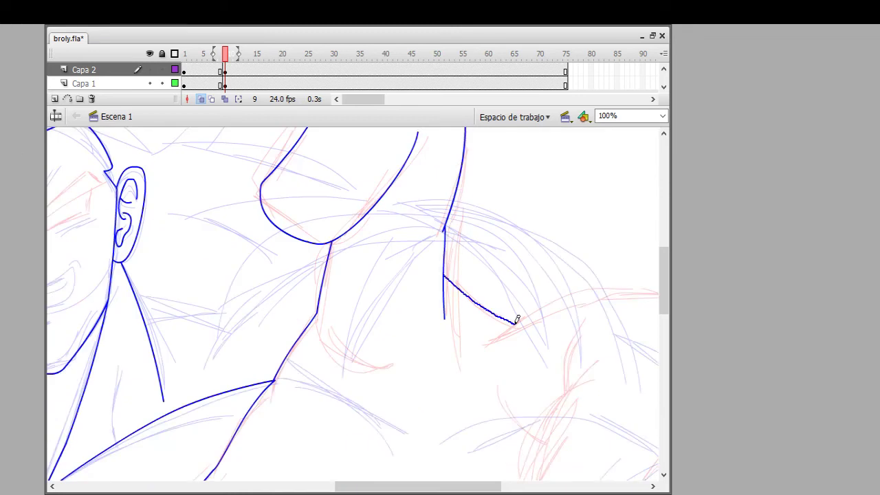
key(ctrl+z)
mouse_move(444, 285)
mouse_down()
mouse_move(300, 270)
mouse_move(393, 226)
mouse_move(514, 304)
mouse_up()
mouse_move(514, 304)
mouse_down()
mouse_move(514, 180)
mouse_move(379, 363)
mouse_move(314, 329)
mouse_up()
mouse_move(314, 330)
mouse_down()
mouse_move(389, 181)
mouse_move(387, 217)
mouse_move(385, 200)
mouse_move(414, 195)
mouse_up()
key(ctrl+z)
key(ctrl+z)
- Draw the crease lines at the index finger's inner joint and the curved crease below the thumb
drag(384, 200, 386, 261)
drag(348, 309, 305, 245)
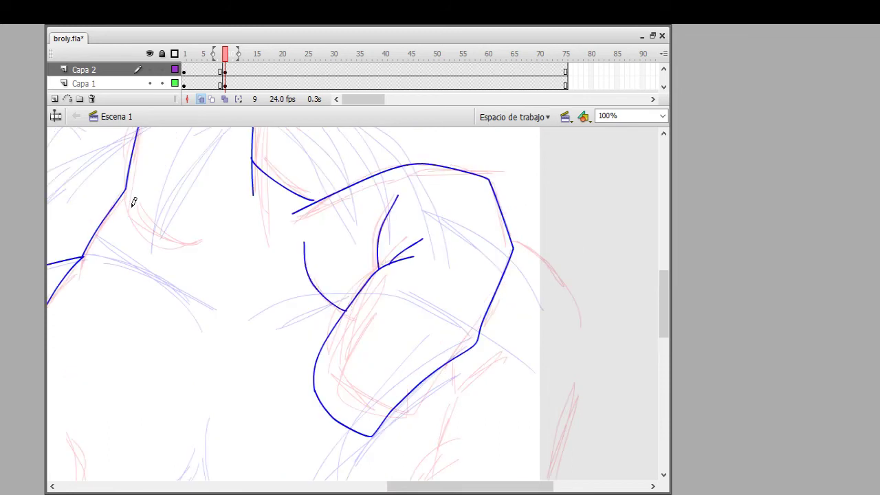
drag(135, 207, 220, 237)
key(v)
- Trace the outlines of the two lower fingers, and add the short knuckle lines connecting them to the index finger
scroll(300, 220, down, 3)
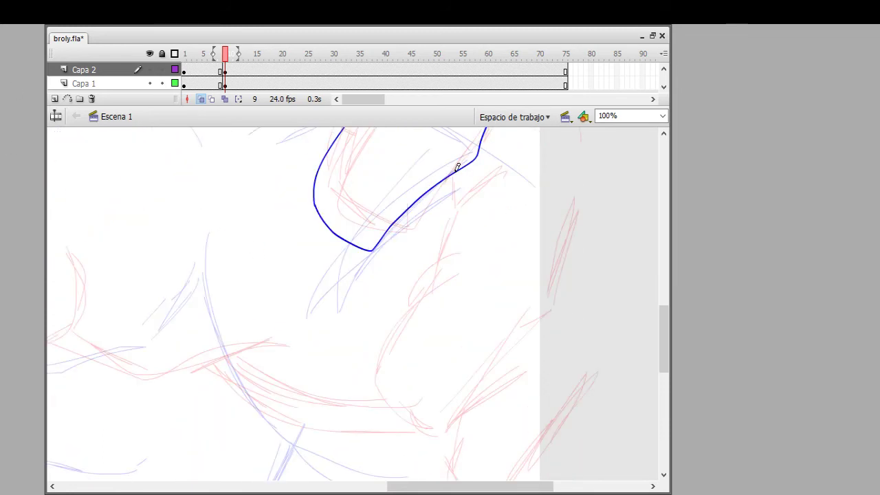
mouse_move(503, 173)
mouse_down()
mouse_move(432, 291)
mouse_move(540, 293)
mouse_up()
scroll(536, 296, up, 2)
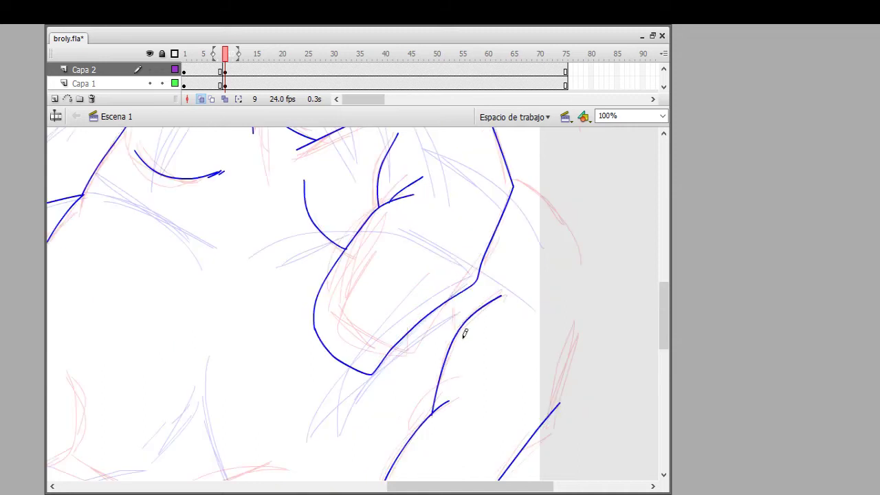
drag(462, 337, 451, 281)
key(Delete)
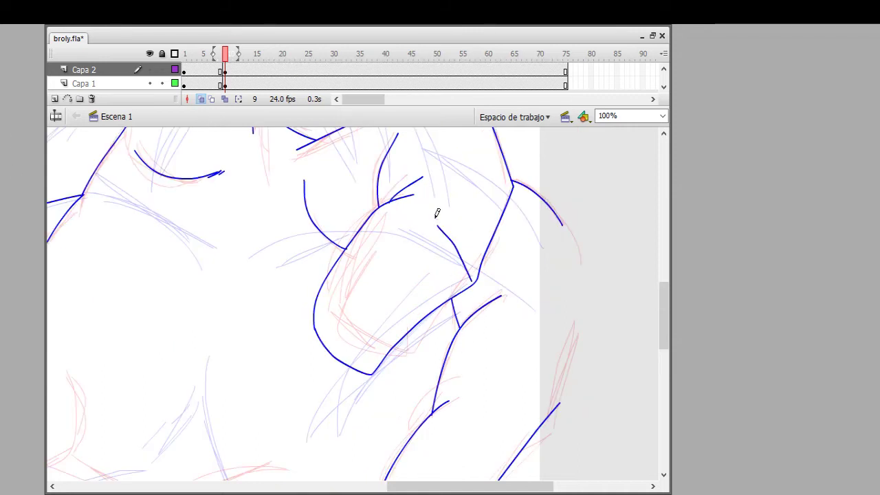
scroll(437, 213, down, 4)
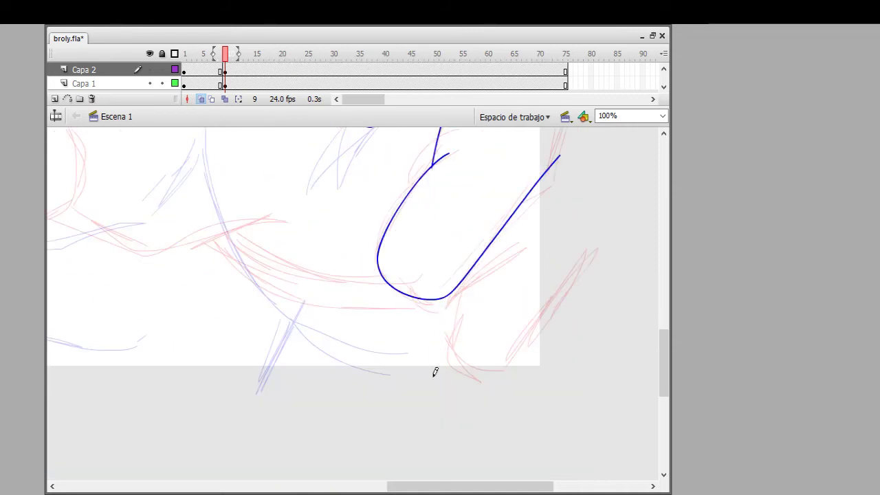
drag(433, 375, 455, 287)
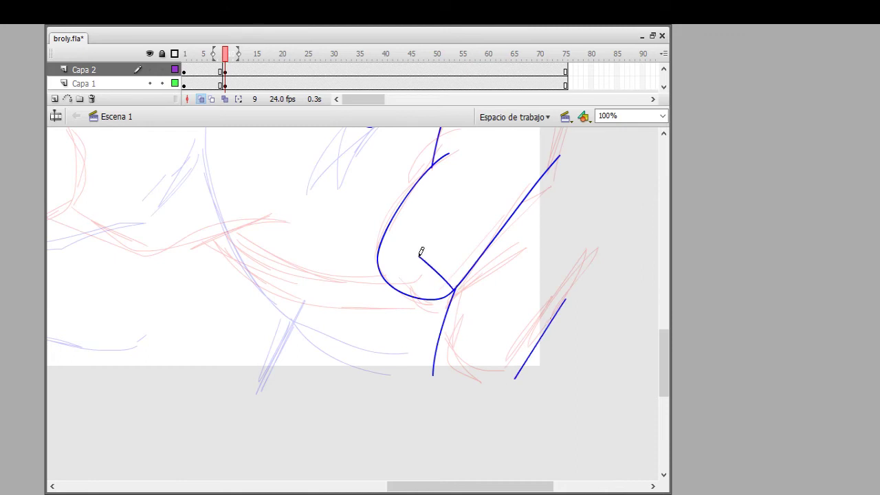
- Draw four-sided fingernails on the middle finger, the index finger and the thumb
scroll(481, 252, up, 3)
drag(347, 237, 410, 253)
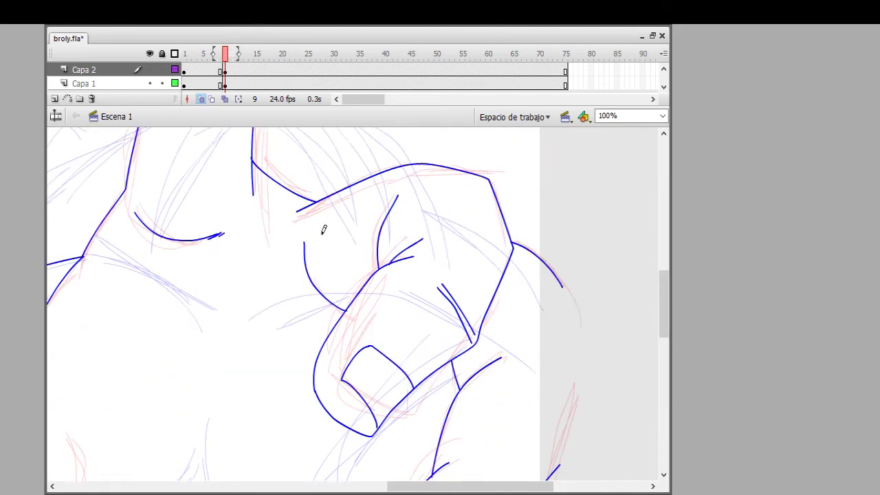
scroll(275, 275, up, 4)
mouse_move(75, 177)
mouse_down()
mouse_move(114, 196)
mouse_move(148, 169)
mouse_move(123, 205)
mouse_up()
key(ctrl+z)
drag(103, 141, 154, 172)
drag(154, 171, 124, 205)
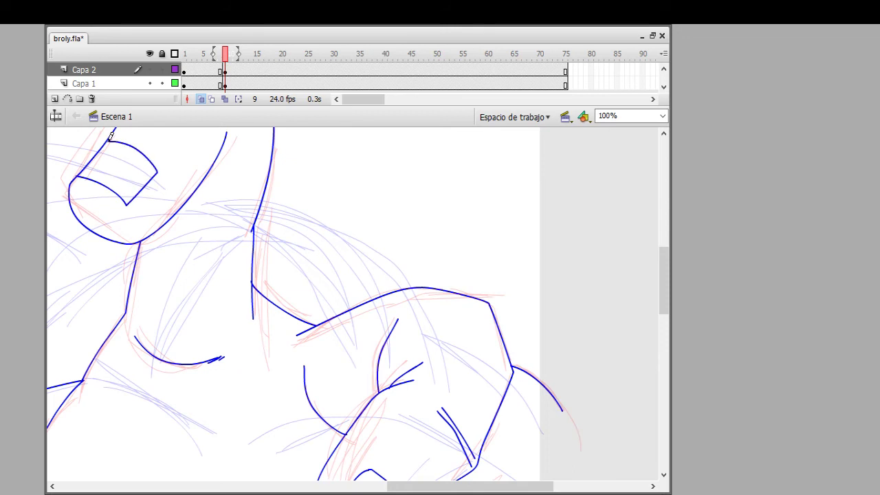
- Trace the right edge of the wrist with its short creases, and the curved heel of the palm
drag(421, 487, 310, 490)
scroll(330, 435, down, 5)
drag(332, 385, 385, 196)
drag(394, 240, 385, 186)
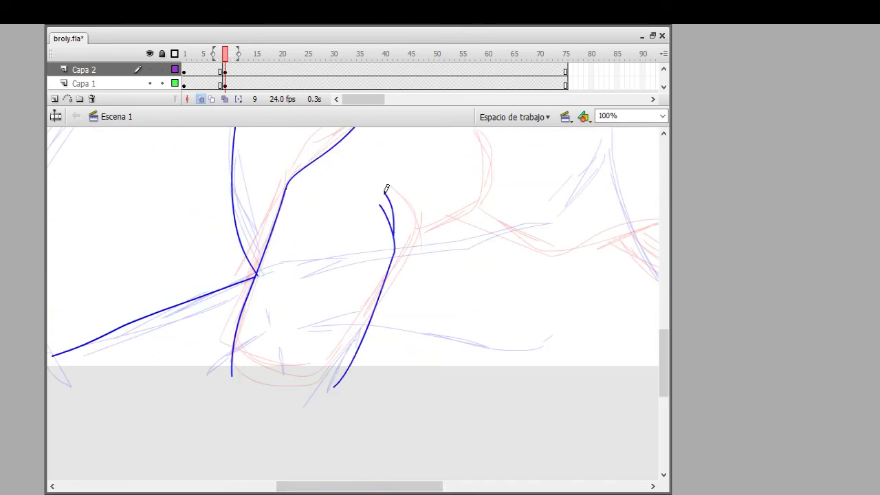
scroll(385, 187, up, 3)
drag(394, 311, 490, 187)
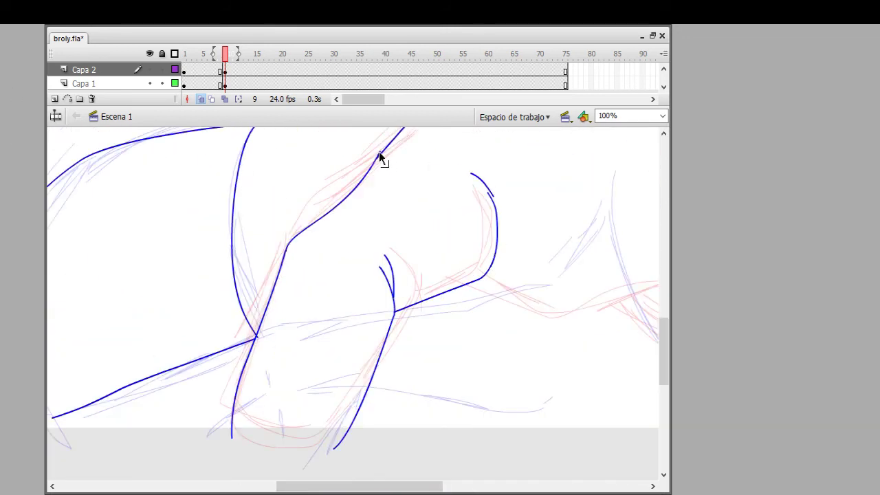
- Trace the palm's wavy lower edge from the heel across to the middle finger's tip
drag(357, 486, 399, 486)
drag(319, 280, 527, 273)
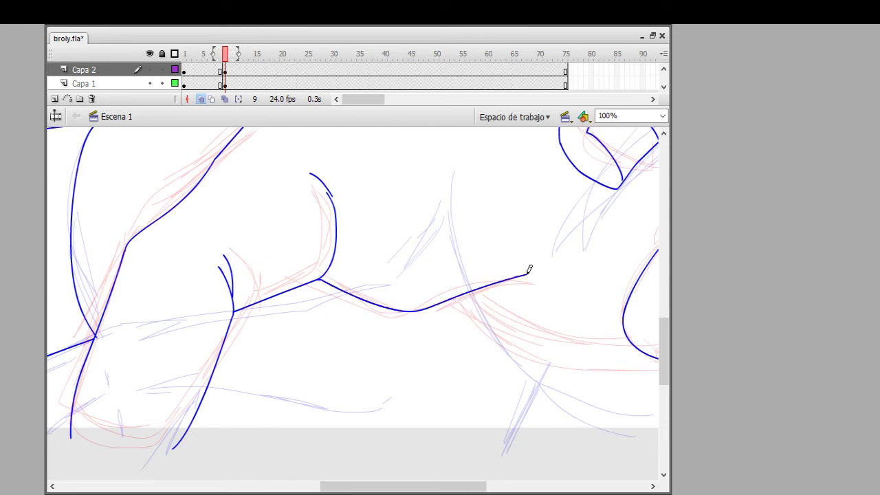
scroll(550, 272, down, 3)
scroll(509, 365, up, 9)
- Draw the long curved palm lines from the thumb base, and the line joining the index and middle fingers
drag(369, 485, 405, 485)
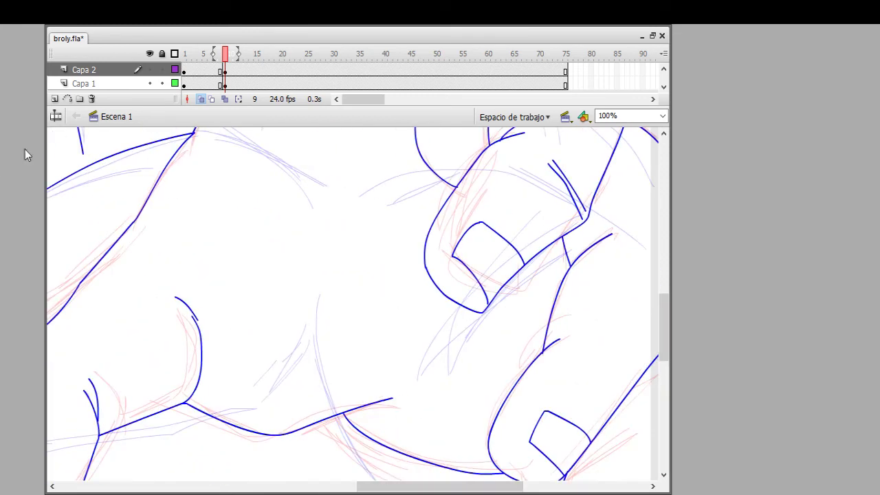
scroll(226, 172, up, 3)
mouse_move(346, 391)
mouse_down()
mouse_move(217, 215)
mouse_move(238, 223)
mouse_up()
mouse_move(257, 237)
mouse_down()
mouse_move(392, 314)
mouse_move(505, 460)
mouse_up()
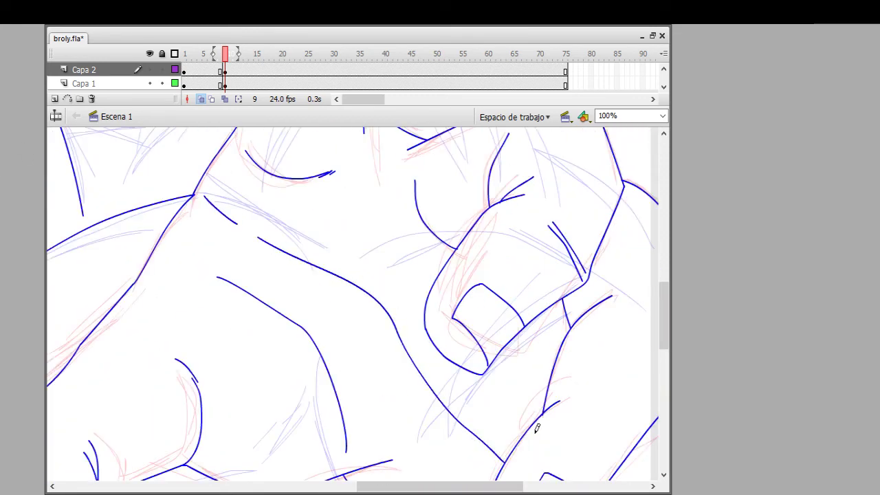
drag(528, 425, 496, 362)
- Save the file, and draw a vertical line along the stage's right edge plus a short crease on the middle finger
click(662, 115)
key(ctrl+s)
drag(648, 280, 650, 484)
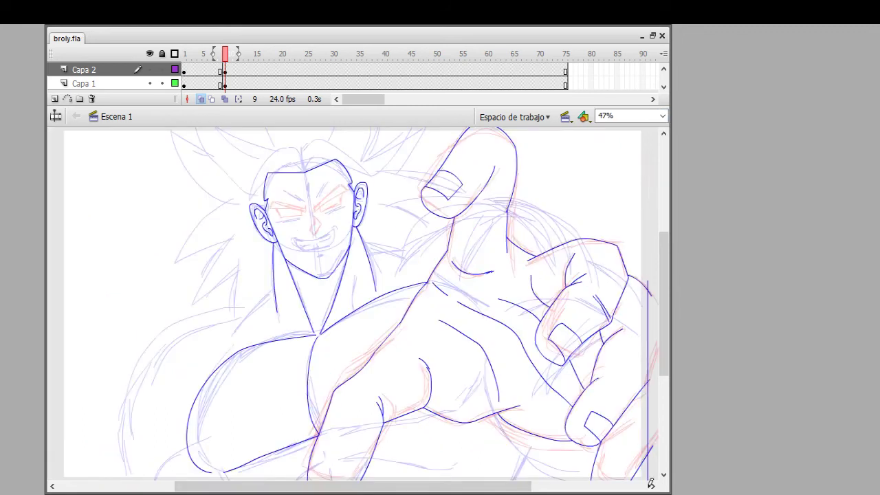
drag(629, 400, 625, 385)
- Select all the hand lines on Capa 2 at frame 9 and thicken their stroke
click(224, 83)
click(220, 83)
click(225, 83)
click(225, 70)
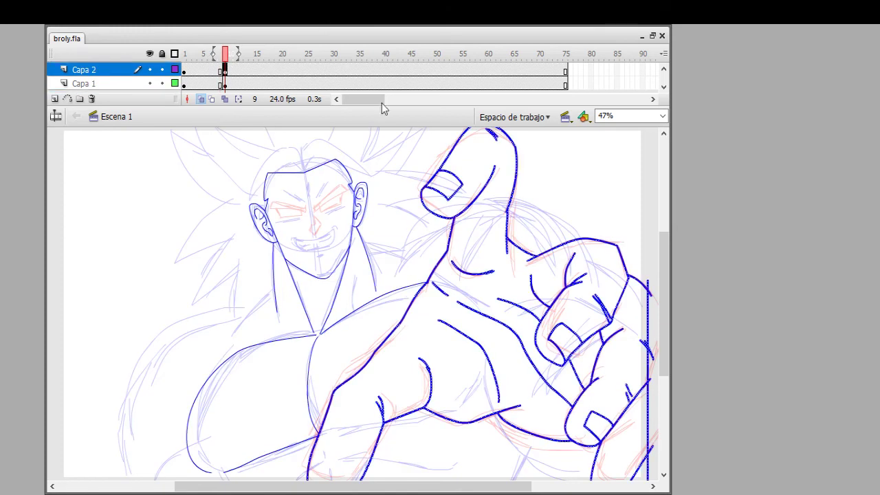
drag(141, 492, 141, 385)
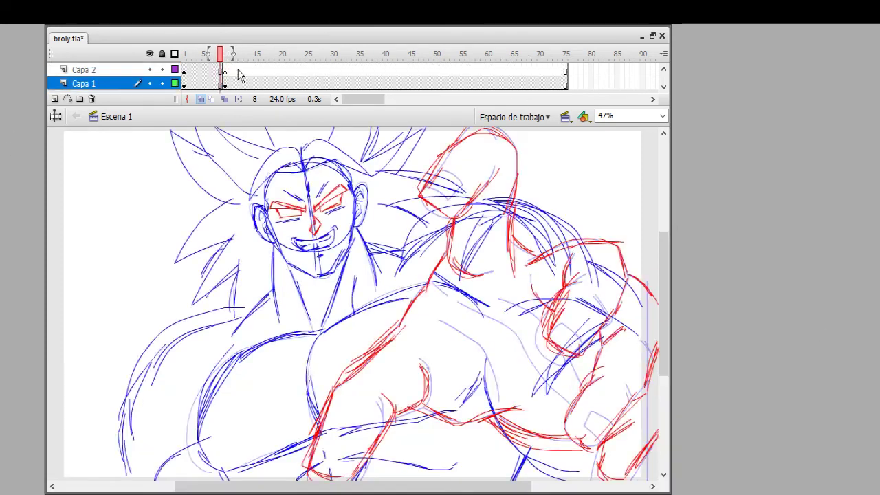
- On Capa 1, trace the right shoulder's contour behind the hand and the short muscle lines beside the neck
key(ctrl+1)
drag(593, 176, 597, 180)
mouse_move(368, 243)
mouse_down()
mouse_move(483, 286)
mouse_move(224, 352)
mouse_up()
key(v)
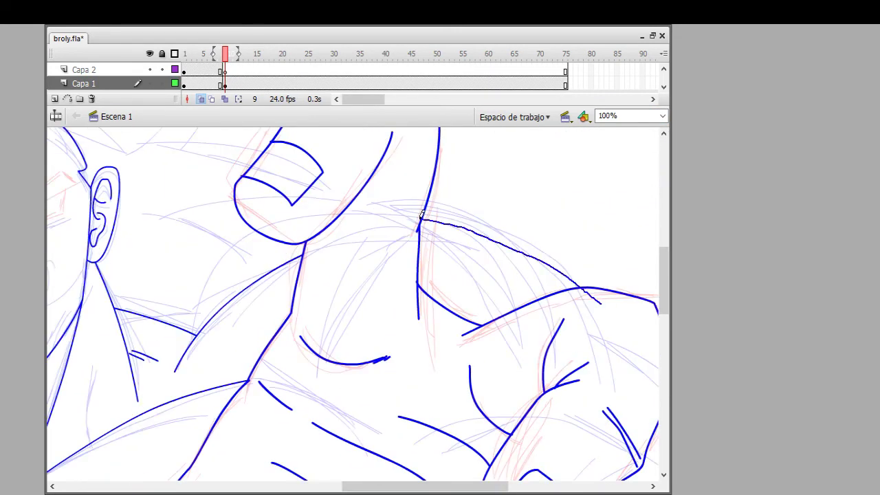
mouse_move(420, 272)
mouse_down()
mouse_move(493, 327)
mouse_move(427, 215)
mouse_up()
click(9, 92)
click(598, 309)
key(ctrl+z)
- Trace the left trapezius slope and the bent muscle line at the left base of the neck
click(16, 144)
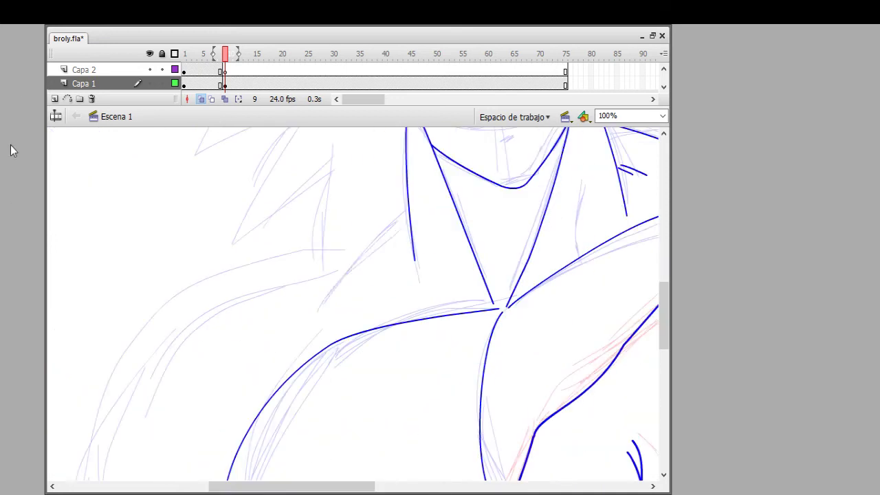
mouse_move(311, 317)
mouse_down()
mouse_move(415, 218)
mouse_move(443, 318)
mouse_up()
key(ctrl+z)
drag(455, 278, 437, 226)
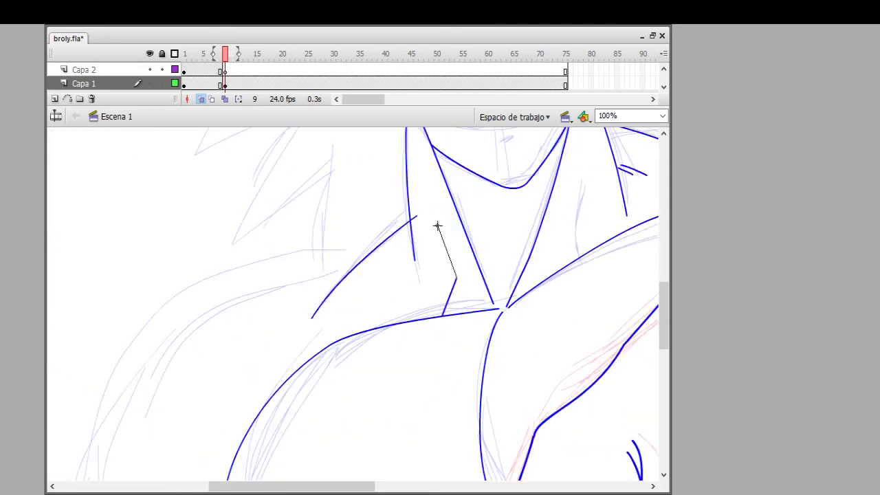
- Double the upper ends of the bent muscle lines on both sides of the neck with short parallel strokes
click(663, 115)
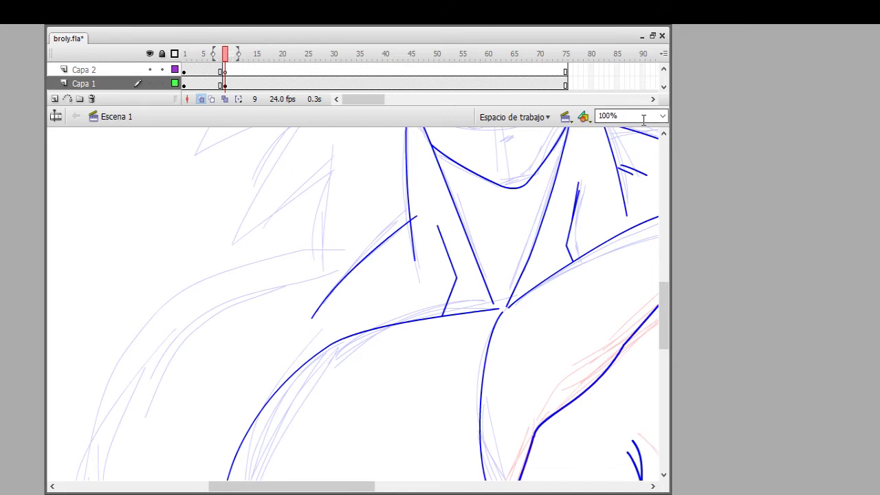
click(612, 192)
scroll(344, 310, down, 3)
mouse_move(213, 317)
mouse_down()
mouse_move(192, 371)
mouse_move(605, 255)
mouse_up()
drag(343, 263, 379, 354)
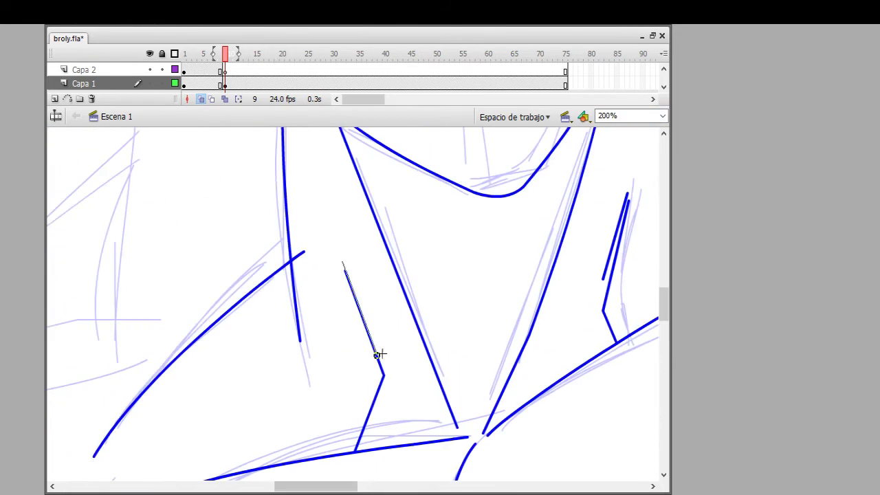
drag(345, 258, 345, 260)
- Trace the arm line running down and outward from the lower left edge of the chest muscle
click(615, 115)
text(100)
key(Return)
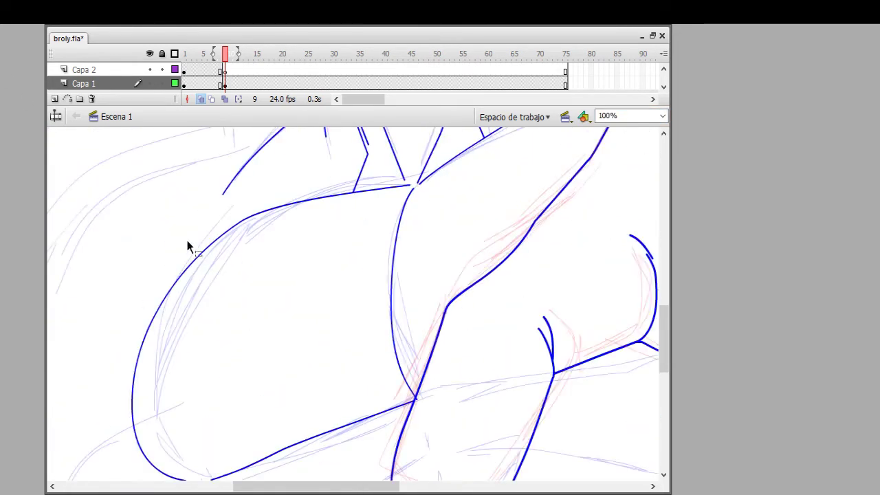
mouse_move(186, 245)
mouse_down()
mouse_move(470, 251)
mouse_move(470, 189)
mouse_up()
drag(324, 127, 222, 367)
key(ctrl+z)
mouse_move(258, 432)
mouse_down()
mouse_move(271, 410)
mouse_move(362, 350)
mouse_up()
drag(332, 128, 257, 386)
- Trace the outer contour of the left shoulder and upper arm, and push its lower section outward beyond the sketch
scroll(258, 386, up, 3)
mouse_move(285, 381)
mouse_down()
mouse_move(369, 216)
mouse_move(439, 223)
mouse_up()
drag(268, 383, 308, 304)
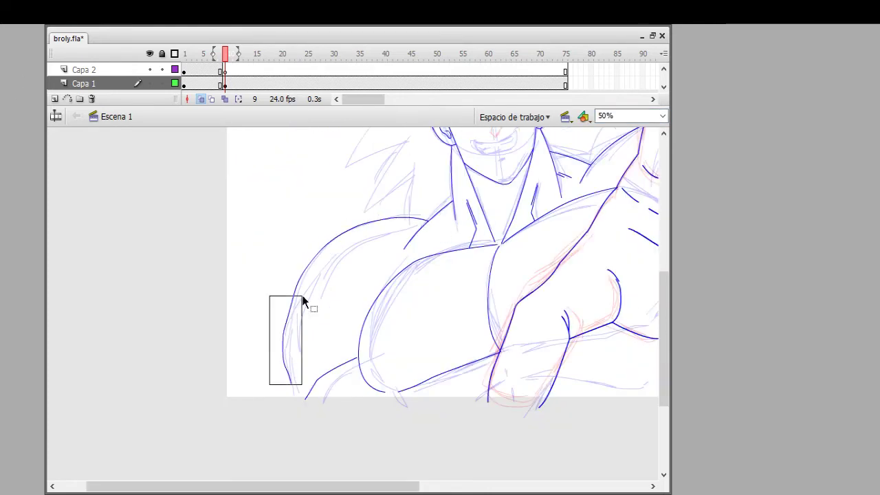
click(282, 302)
click(300, 355)
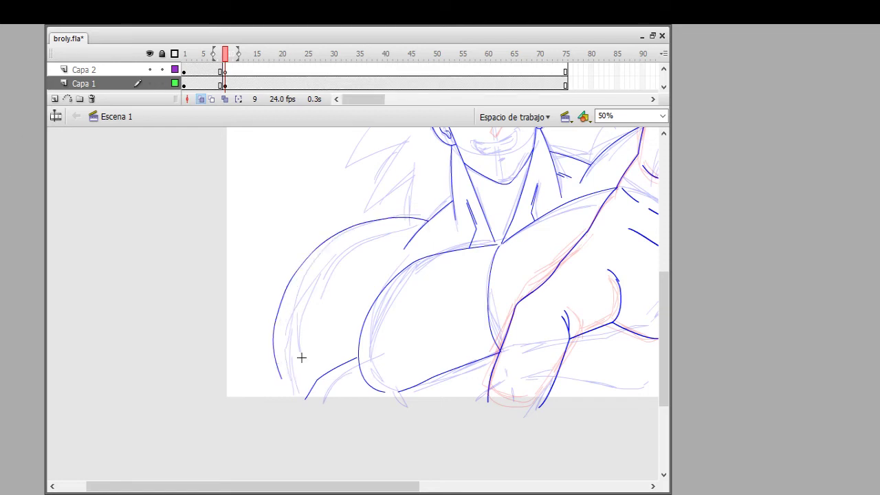
- Trace the inner muscle curves of the left shoulder and trim the stroke that overshoots the trapezius line
mouse_move(291, 369)
mouse_down()
mouse_move(404, 236)
mouse_move(314, 280)
mouse_up()
key(y)
drag(363, 235, 443, 226)
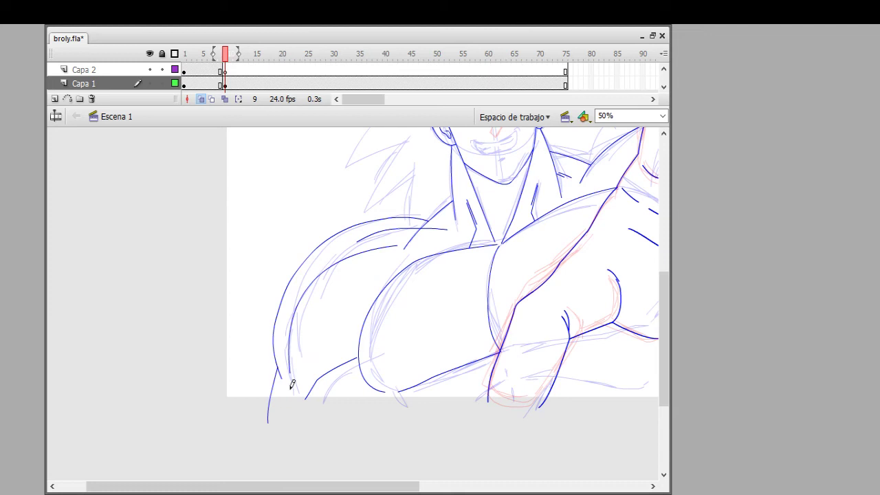
key(v)
drag(434, 230, 428, 224)
click(455, 227)
- Draw the short double crease between the left trapezius and the neck, and trace the lower left hair locks behind it
key(ctrl+=)
scroll(521, 302, down, 3)
scroll(418, 362, up, 6)
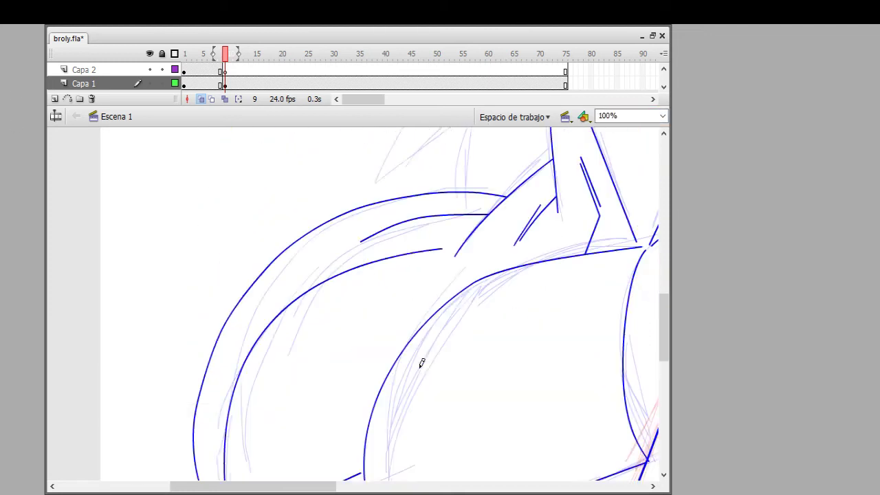
drag(494, 295, 458, 317)
- Trace the two swept front hair locks parting above the forehead and clear the forehead outline inside the left lock
scroll(483, 315, up, 3)
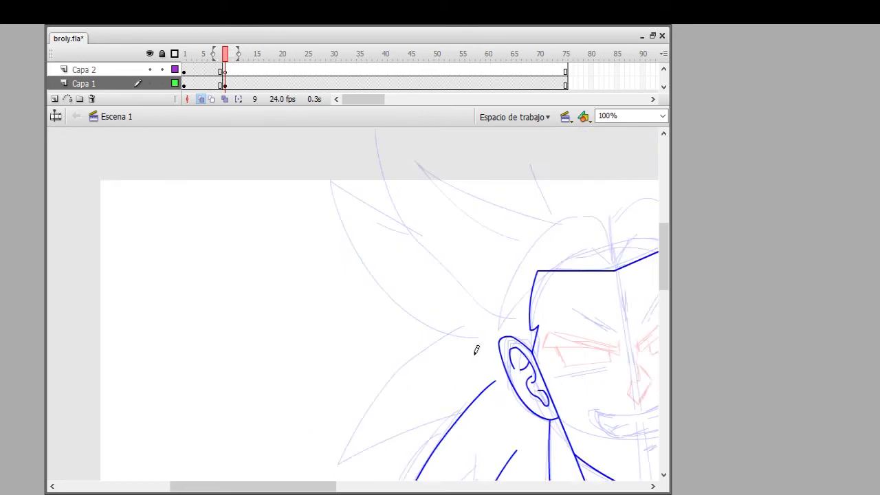
scroll(476, 351, right, 5)
mouse_move(366, 269)
mouse_down()
mouse_move(498, 267)
mouse_move(364, 212)
mouse_up()
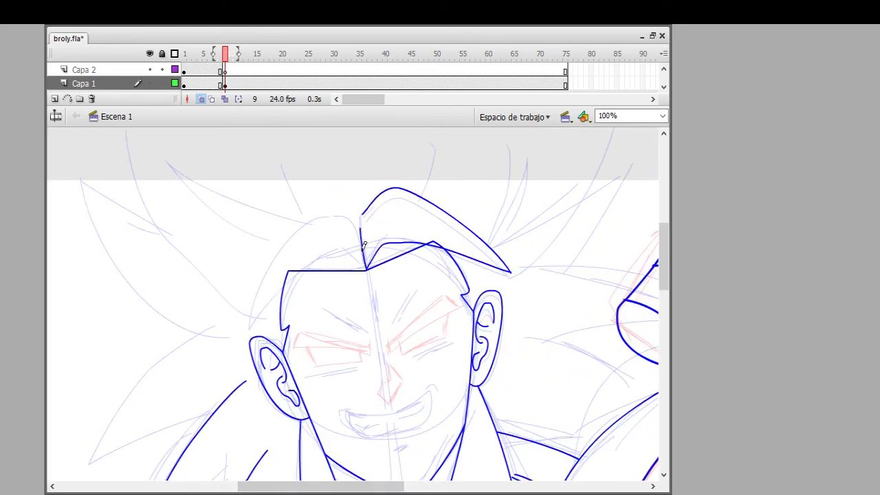
drag(288, 284, 371, 197)
key(v)
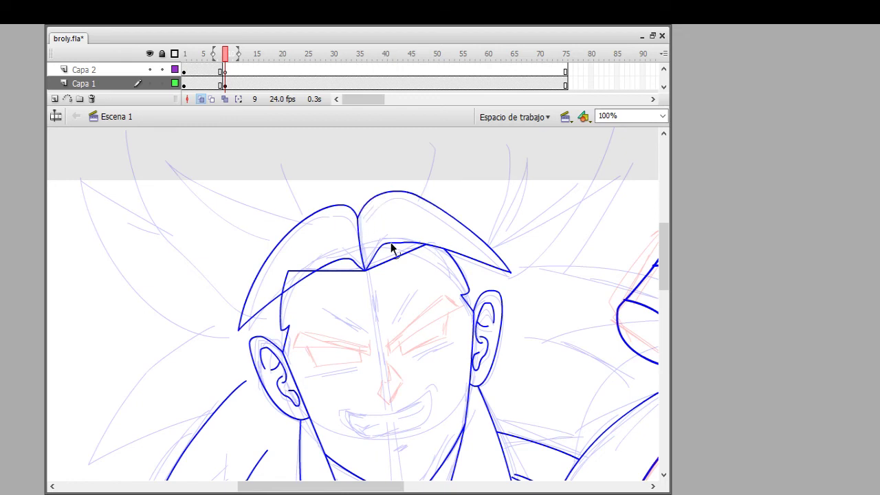
key(ctrl+z)
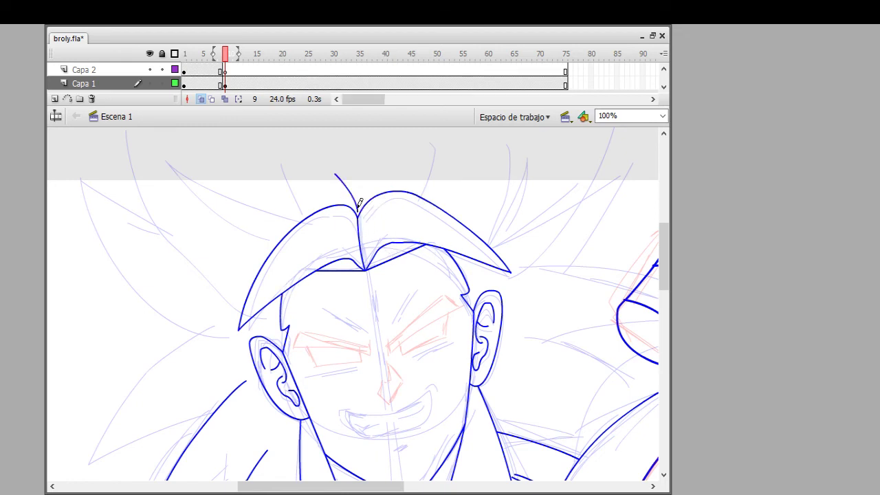
- Draw the small strands at the hair parting and the upper hair spikes rising from both front locks
drag(358, 200, 373, 167)
mouse_move(275, 248)
mouse_down()
mouse_move(154, 155)
mouse_move(313, 208)
mouse_up()
drag(416, 194, 474, 128)
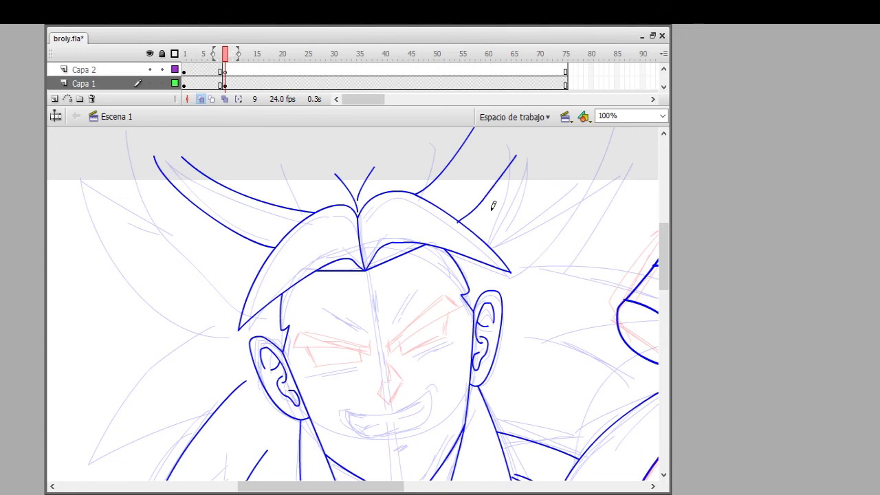
- Trace the hair spikes on the right side of the head, from above the ear down to the shoulder
scroll(492, 205, down, 3)
drag(495, 303, 643, 332)
drag(521, 242, 642, 332)
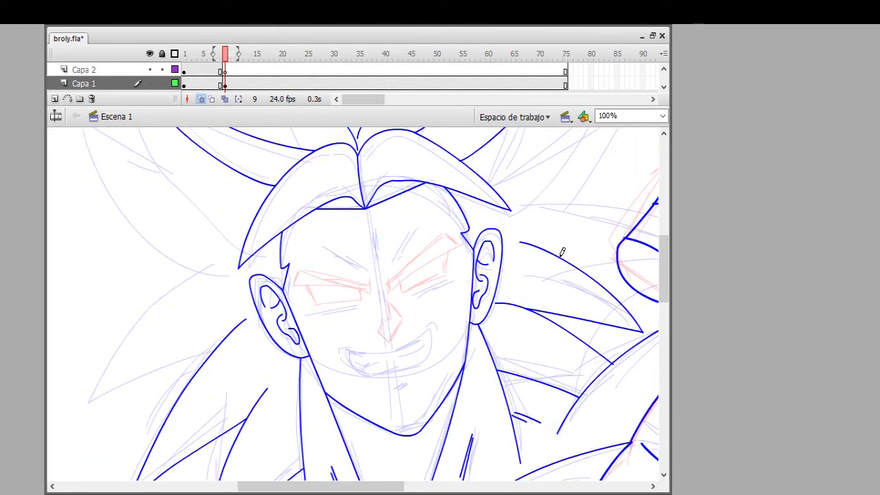
scroll(631, 209, up, 6)
drag(573, 315, 642, 195)
drag(484, 291, 643, 195)
- Trace the large hair spikes on the left side of the head, from beside the ear up past the stage edge
scroll(413, 309, down, 6)
drag(232, 349, 68, 399)
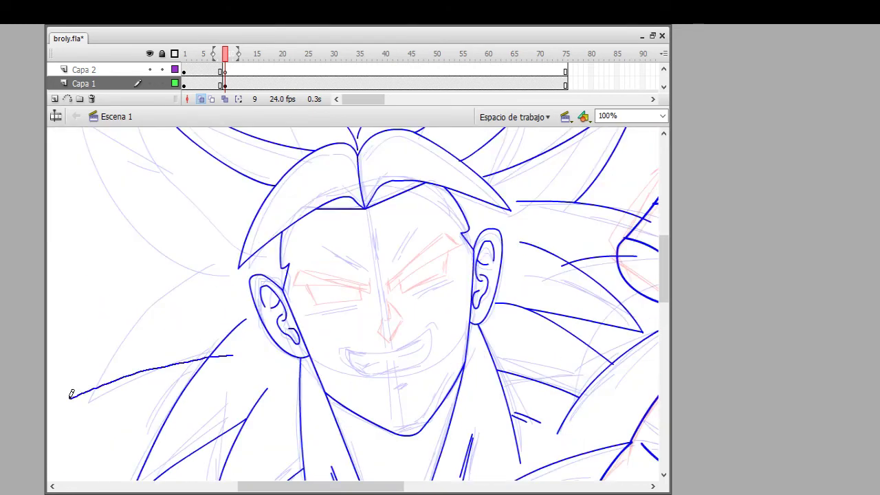
drag(215, 265, 59, 400)
scroll(229, 351, up, 3)
drag(215, 355, 47, 180)
drag(47, 157, 197, 236)
drag(220, 292, 94, 128)
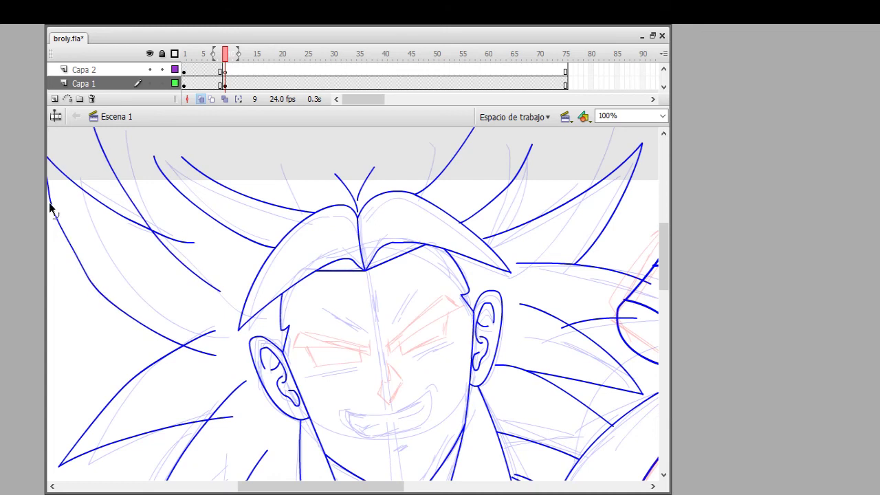
- Remove the overshooting line ends where the left and right hair spikes cross each other
key(q)
click(172, 237)
shift+click(215, 344)
shift+click(571, 334)
click(353, 298)
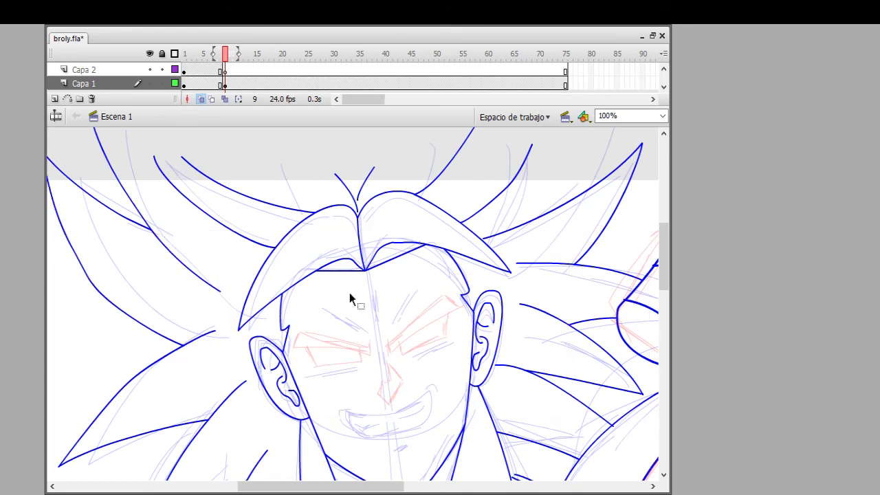
- Draw a horizontal line across the hair spikes along the stage's top edge, fit the drawing in the window and save the file
scroll(479, 242, up, 2)
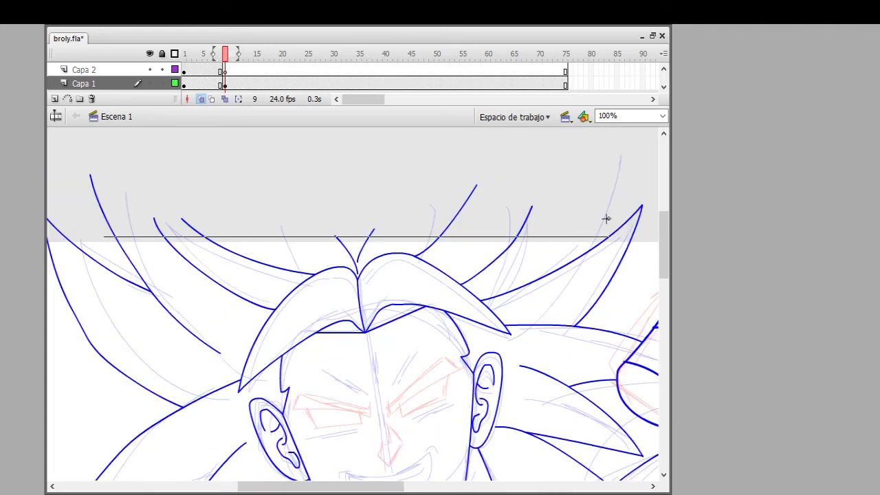
click(662, 116)
click(619, 128)
key(ctrl+s)
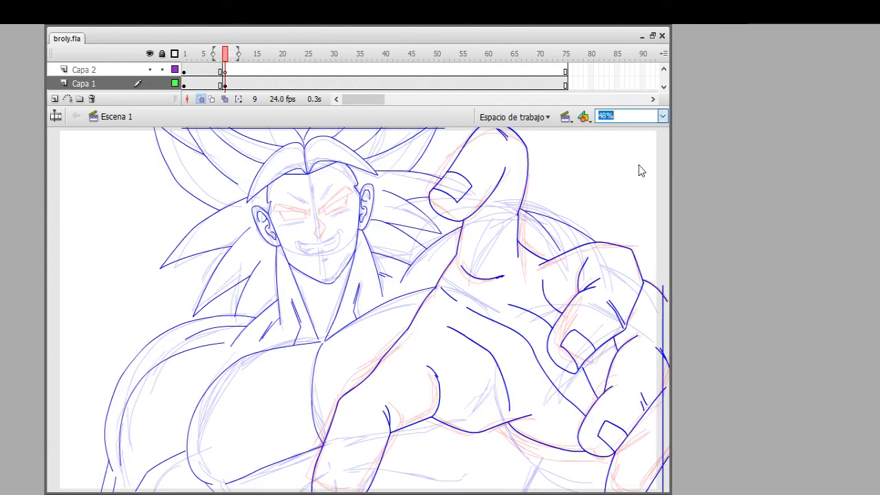
- Add small extra spikes between the large hair locks on the left side of the head
key(ctrl+1)
drag(88, 252, 221, 255)
scroll(357, 302, down, 3)
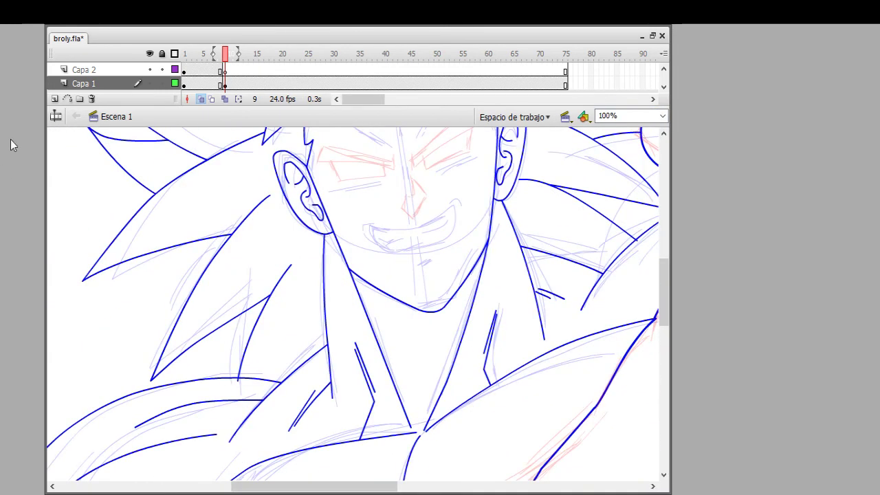
scroll(227, 261, up, 1)
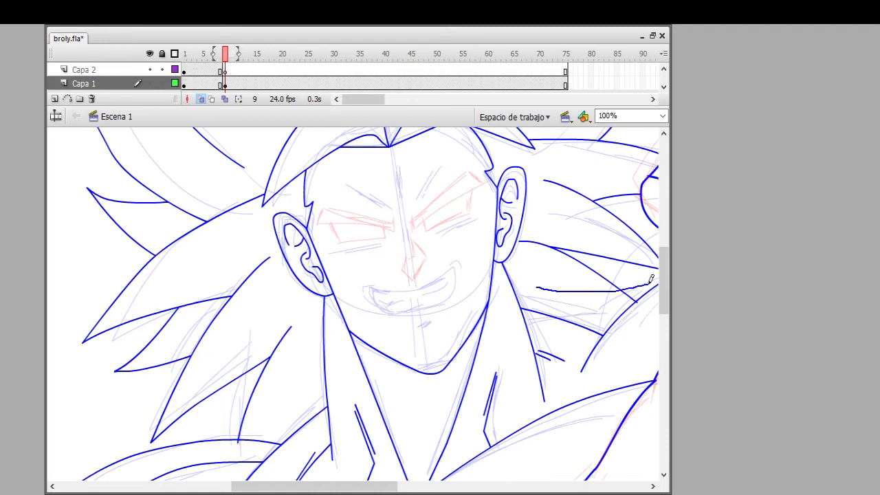
- Add a small hair spike between the right ear and the raised hand, and remove the leftover segments around it
drag(329, 486, 379, 481)
click(413, 285)
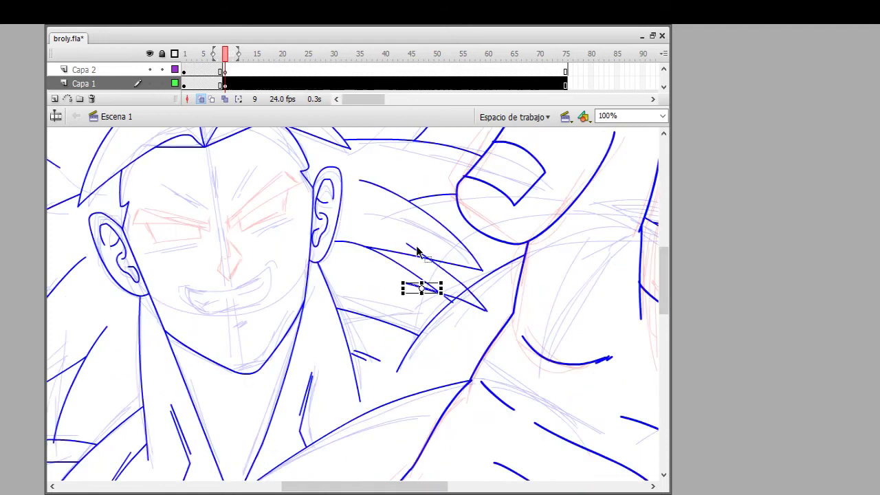
click(465, 309)
scroll(412, 302, down, 5)
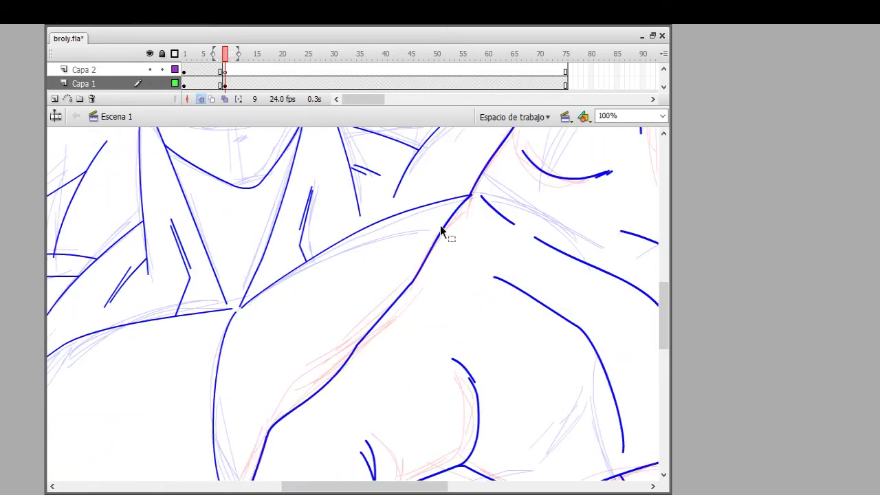
drag(219, 317, 240, 315)
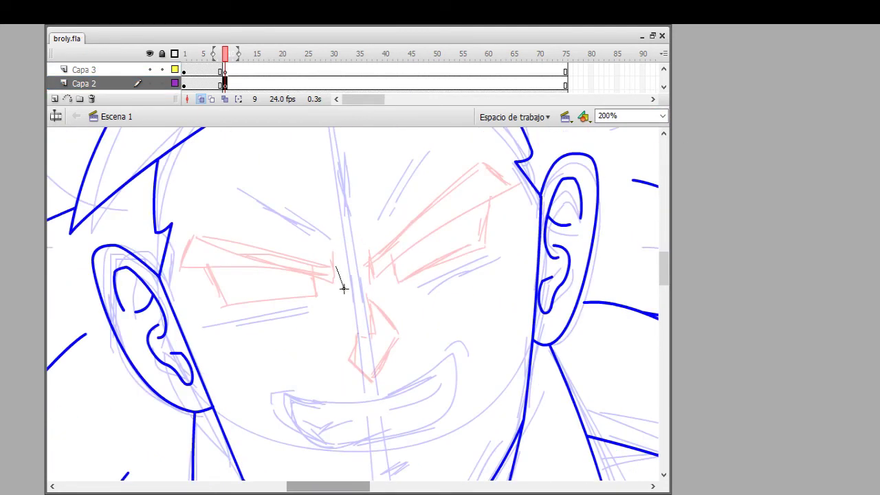
- On Capa 2 at frame 9, draw the short inner end of the left eyebrow beside the bridge of the nose
drag(342, 288, 336, 288)
drag(336, 288, 240, 288)
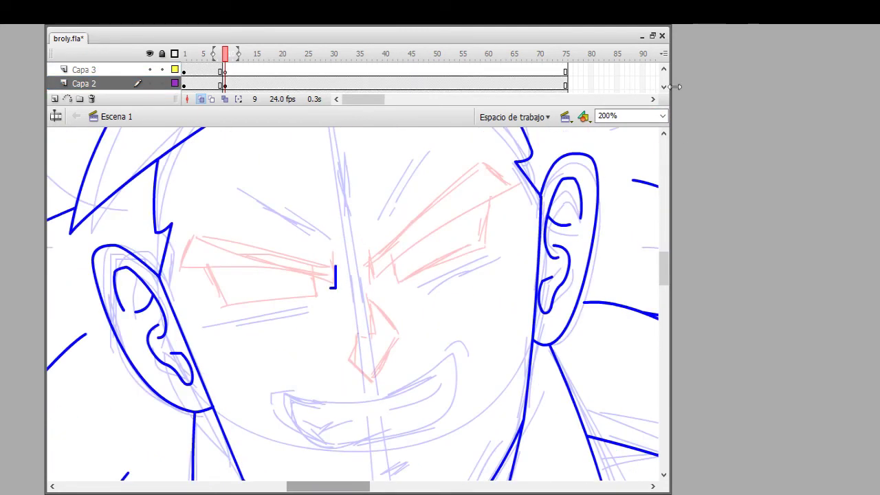
key(ctrl+equal)
mouse_move(373, 265)
mouse_down()
mouse_move(387, 310)
mouse_move(378, 323)
mouse_up()
mouse_move(379, 324)
mouse_down()
mouse_move(78, 285)
mouse_move(49, 300)
mouse_up()
drag(48, 300, 92, 246)
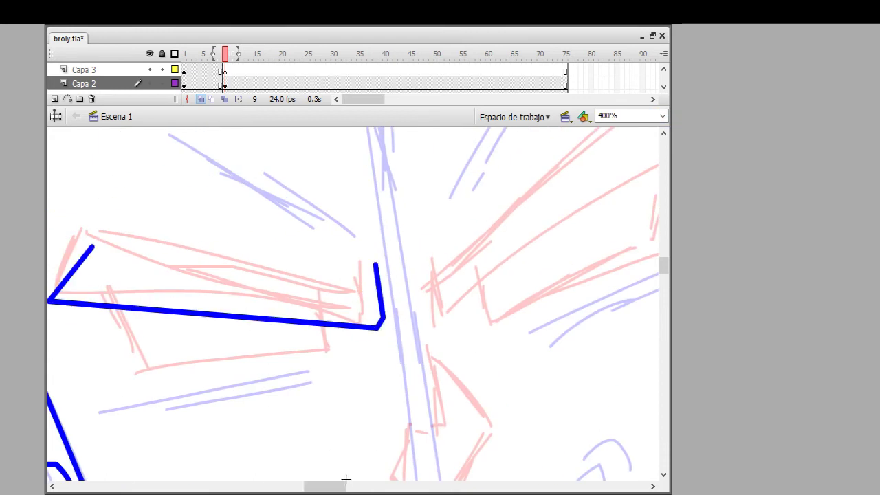
key(ctrl+z)
key(ctrl+z)
- Trace the left eyebrow's lower edge, outer tip and curved upper edge, closing the shape at its inner end
scroll(345, 479, left, 3)
drag(464, 323, 133, 280)
drag(133, 281, 168, 226)
mouse_move(168, 225)
mouse_down()
mouse_move(416, 292)
mouse_move(371, 268)
mouse_up()
drag(413, 317, 466, 336)
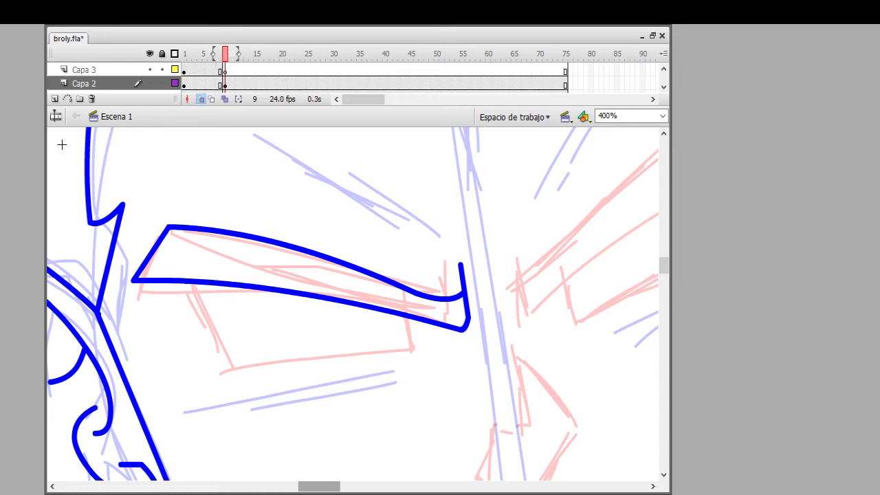
- Draw the two diagonal frown lines above the left eyebrow and trace the angular eye outline beneath it
scroll(275, 213, up, 2)
mouse_move(282, 209)
mouse_down()
mouse_move(402, 283)
mouse_move(261, 202)
mouse_up()
scroll(344, 240, down, 4)
mouse_move(424, 258)
mouse_down()
mouse_move(421, 287)
mouse_move(184, 222)
mouse_up()
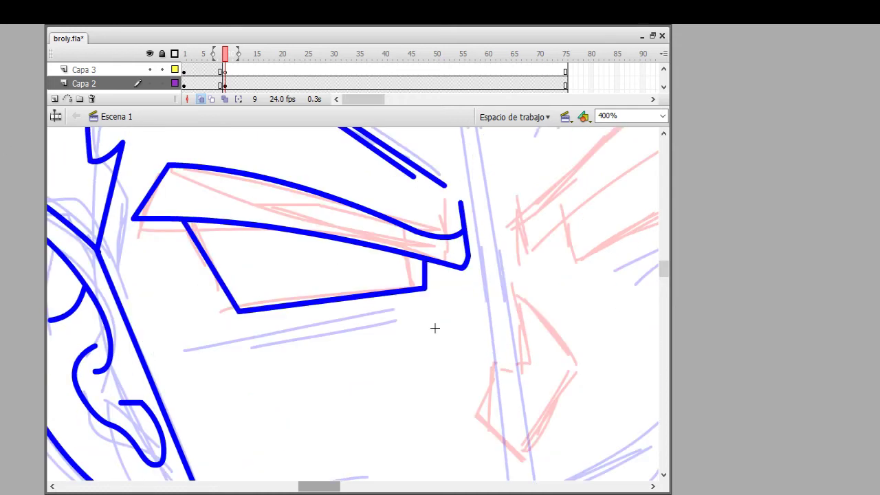
- Draw three parallel lines under the left eye and adjust the eye outline's lower outer corner
drag(448, 309, 217, 323)
drag(206, 334, 426, 318)
drag(397, 330, 186, 347)
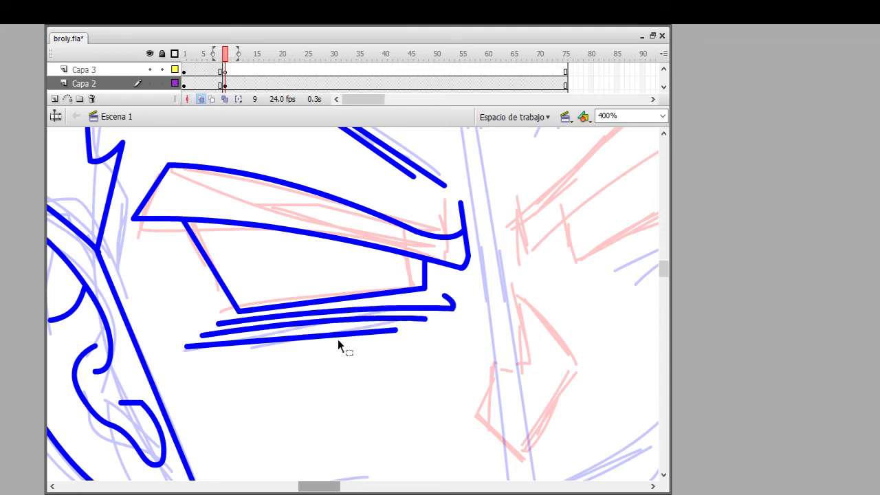
drag(239, 311, 248, 309)
- Skew all the left eye and eyebrow lines slightly, and place a mirrored, rotated copy over the right eye sketch
key(ctrl+a)
key(q)
click(663, 115)
click(624, 188)
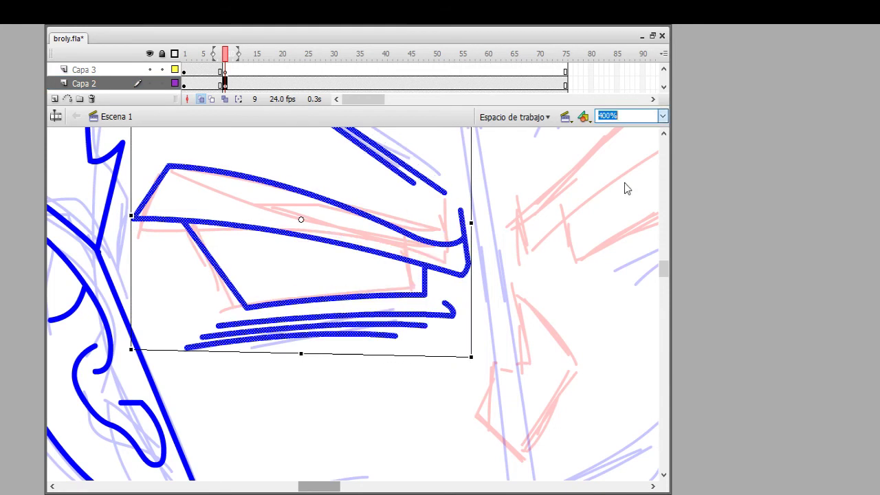
drag(416, 193, 405, 176)
key(ctrl+c)
key(ctrl+v)
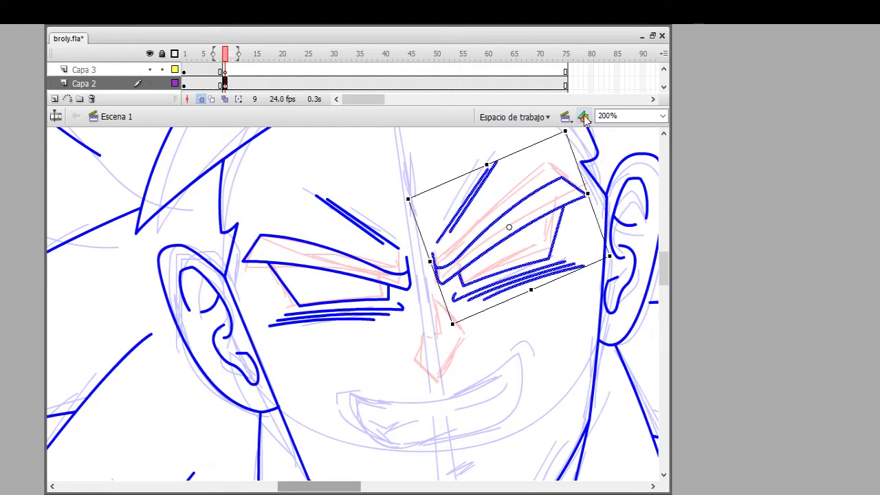
drag(619, 171, 652, 160)
- Trace the angular nose outline between the eyes at 400% zoom
click(619, 116)
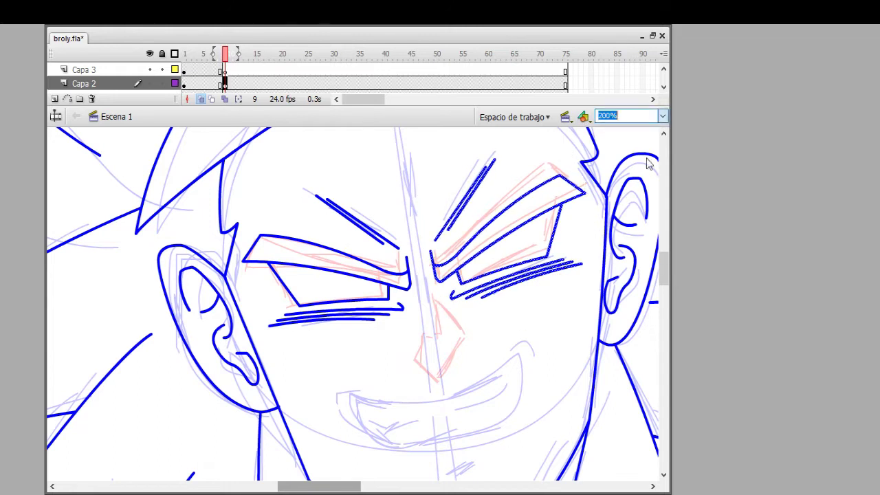
text(400)
key(Return)
drag(342, 487, 312, 490)
scroll(456, 316, up, 3)
mouse_move(566, 289)
mouse_down()
mouse_move(584, 401)
mouse_move(522, 345)
mouse_move(371, 472)
mouse_move(385, 412)
mouse_up()
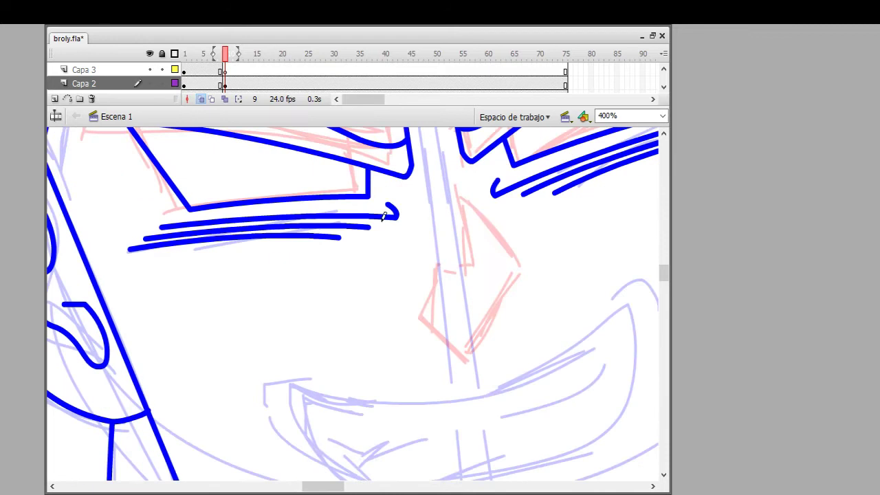
mouse_move(459, 205)
mouse_down()
mouse_move(453, 275)
mouse_move(512, 289)
mouse_move(459, 204)
mouse_up()
- Trace the outline of the grinning mouth and bend its lower edge into a smooth curve
scroll(459, 204, down, 3)
mouse_move(357, 267)
mouse_down()
mouse_move(530, 237)
mouse_move(503, 329)
mouse_move(367, 257)
mouse_move(579, 190)
mouse_move(442, 349)
mouse_move(339, 264)
mouse_up()
key(ctrl+z)
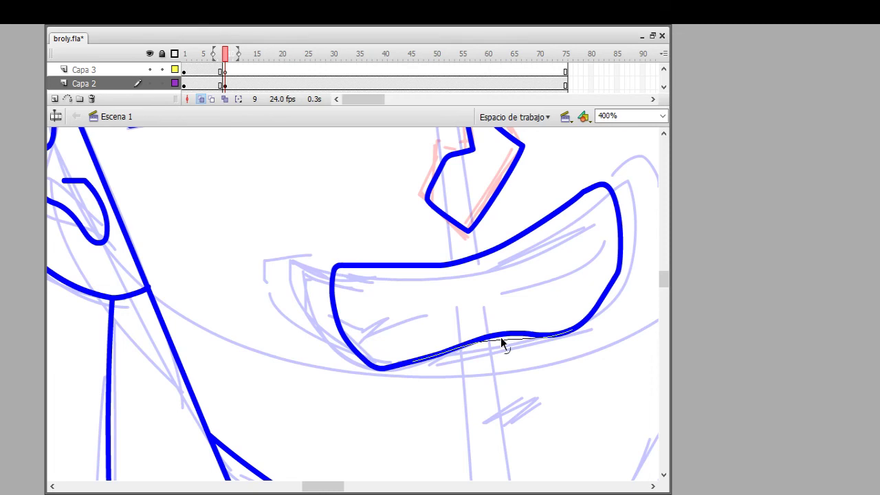
drag(501, 341, 502, 338)
- Draw the teeth lines at both corners inside the mouth and the short chin line below it
drag(369, 313, 436, 303)
drag(503, 285, 605, 268)
scroll(545, 307, down, 2)
drag(463, 350, 548, 334)
scroll(502, 336, up, 2)
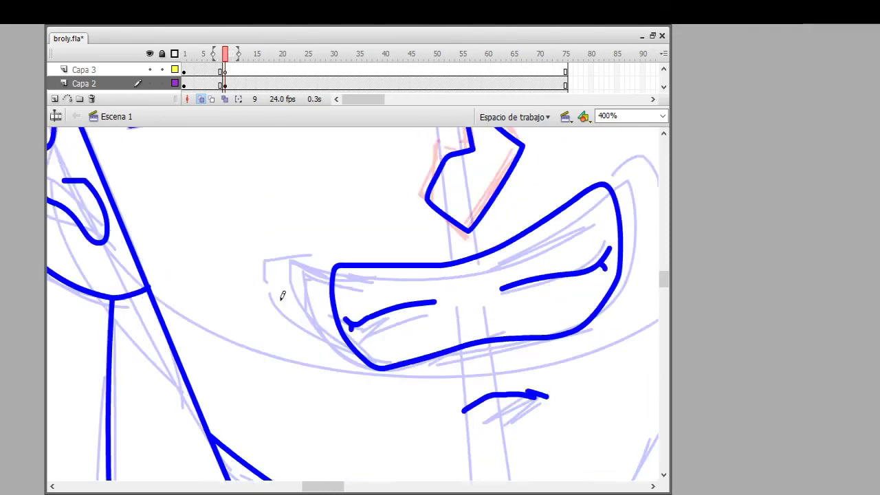
- Draw the smile creases on both sides of the mouth and fit the whole drawing in the window
scroll(289, 296, up, 4)
drag(338, 356, 302, 413)
drag(585, 289, 651, 320)
scroll(641, 289, down, 4)
key(ctrl+2)
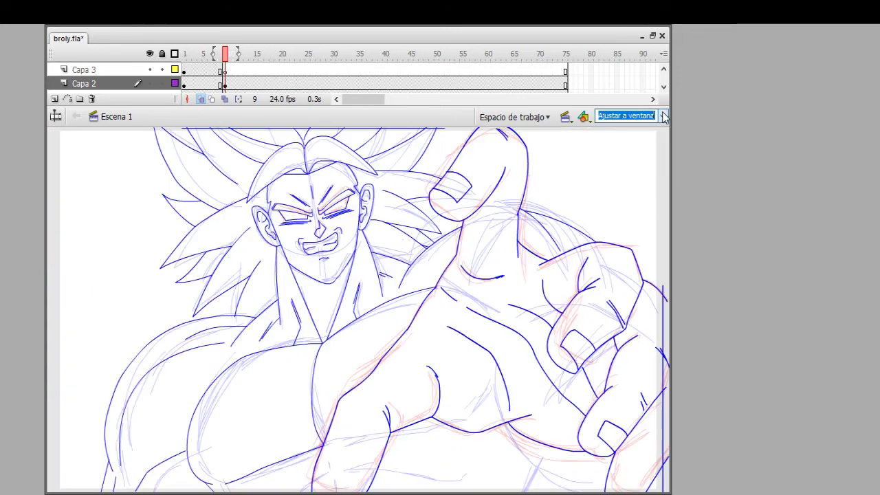
- On Capa 1, trace the lower chest line beside the forearm with hatch marks at its end, plus the torso curve below the palm
drag(337, 260, 303, 237)
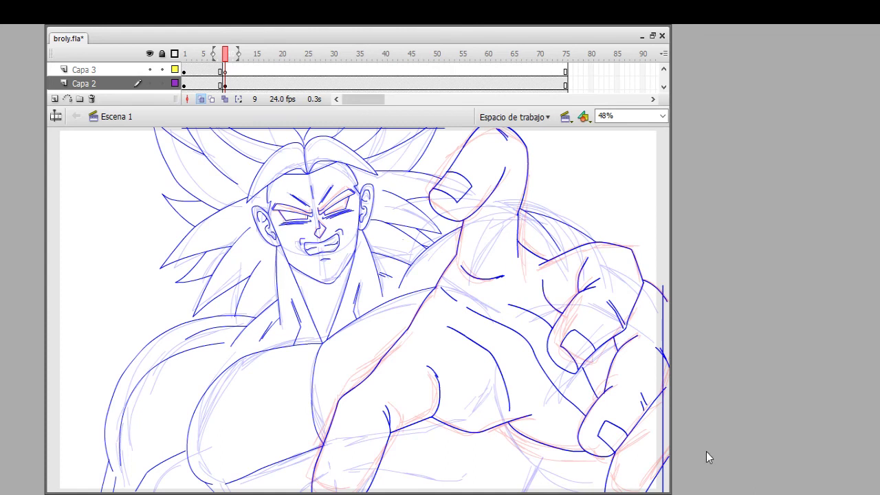
scroll(224, 81, down, 1)
click(227, 83)
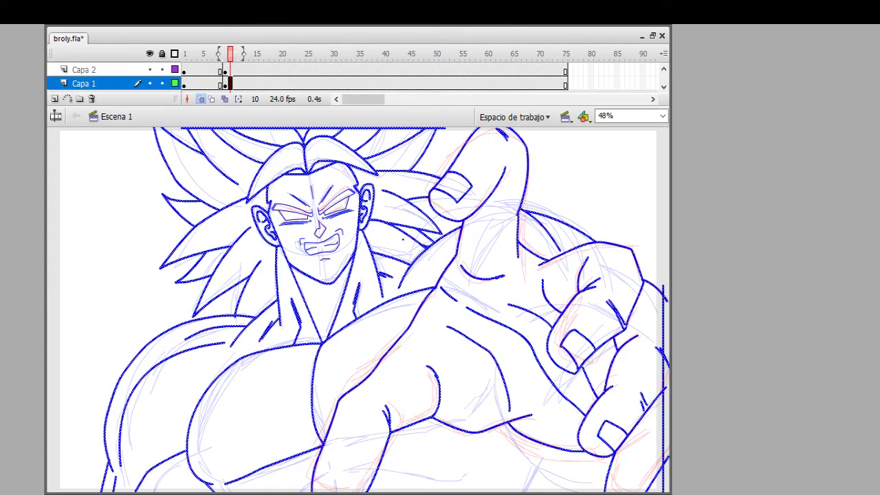
key(ctrl+1)
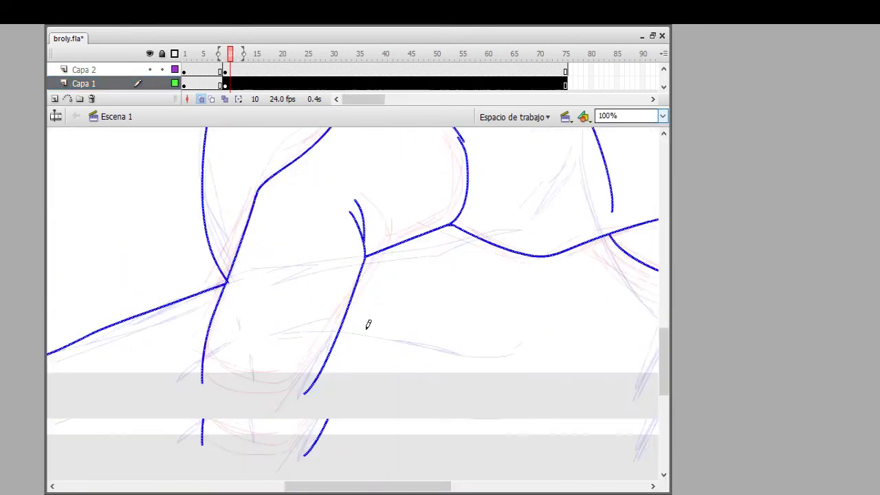
drag(344, 326, 512, 354)
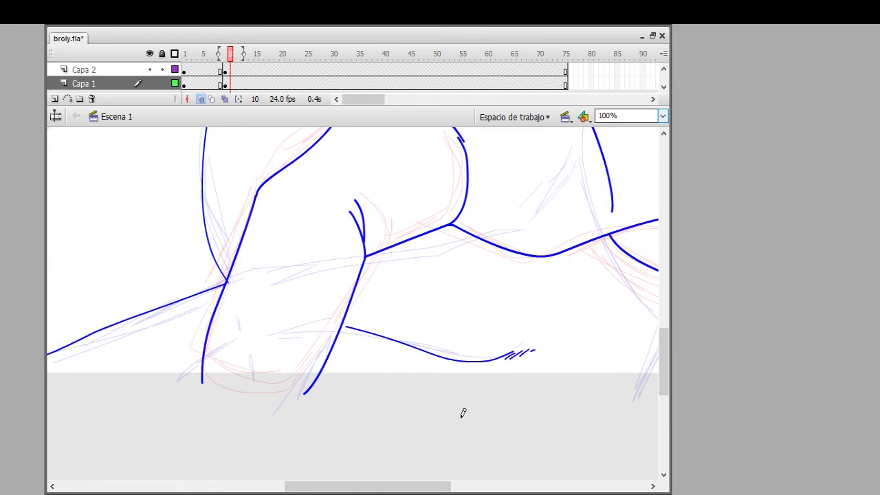
scroll(501, 282, right, 5)
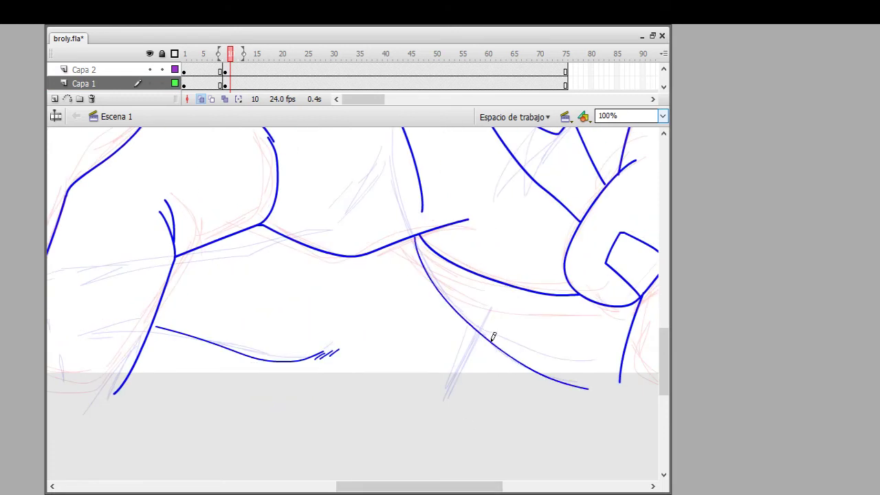
- Add short hatch marks under the left pectoral and replace the inner arm line with one that meets the chest outline
scroll(501, 344, left, 10)
drag(485, 363, 490, 371)
drag(497, 357, 503, 369)
scroll(338, 392, up, 2)
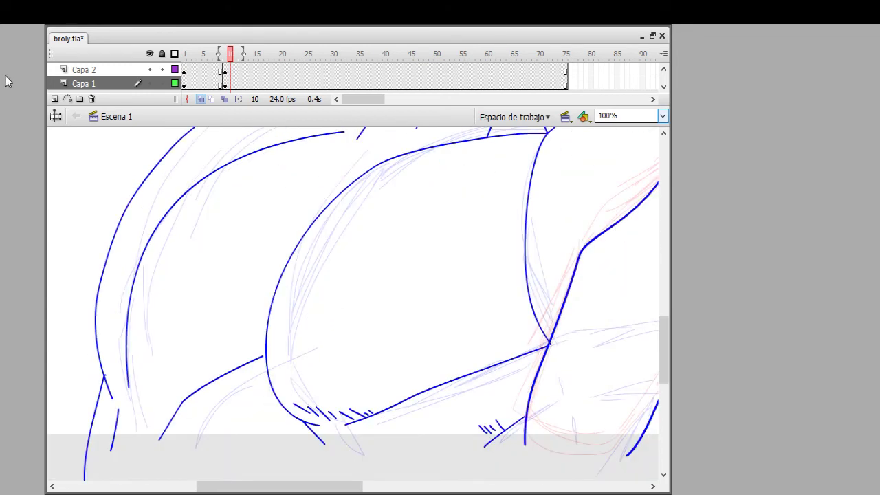
click(177, 409)
shift+click(206, 388)
key(Delete)
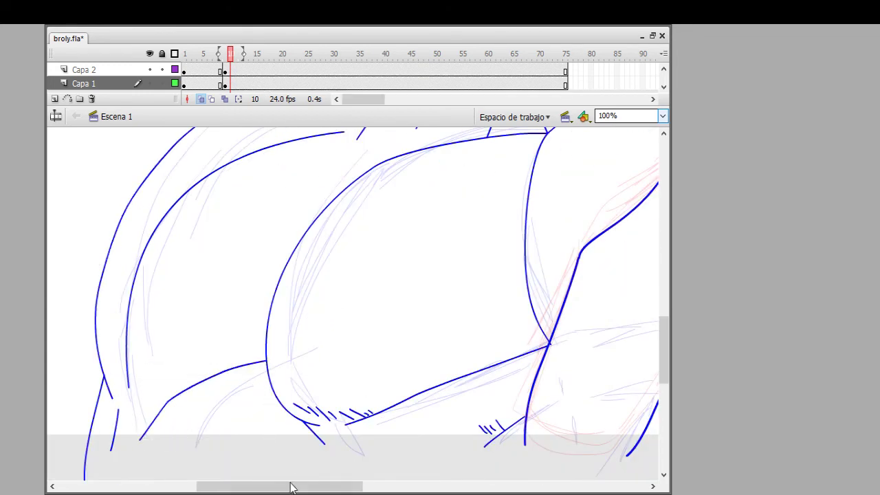
- Draw a pointed muscle crease on the right side of the chest, ending at the outstretched forearm's edge
drag(290, 486, 383, 486)
scroll(471, 364, up, 8)
scroll(428, 360, down, 6)
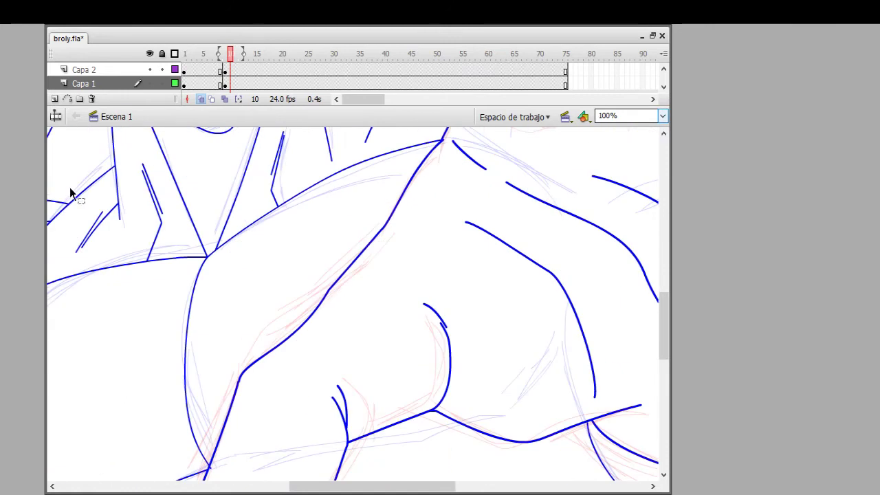
drag(338, 278, 362, 251)
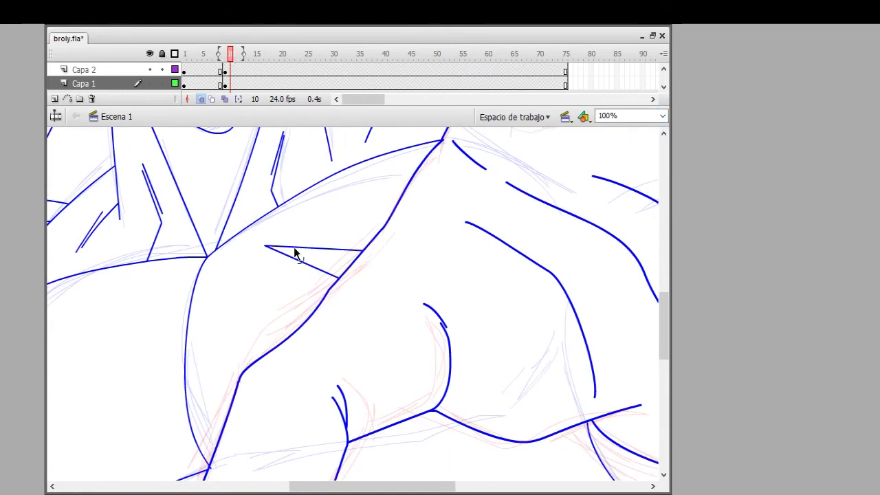
- Draw a curved double-line scar on the right cheek, running from below the eye to the jaw
scroll(297, 258, up, 6)
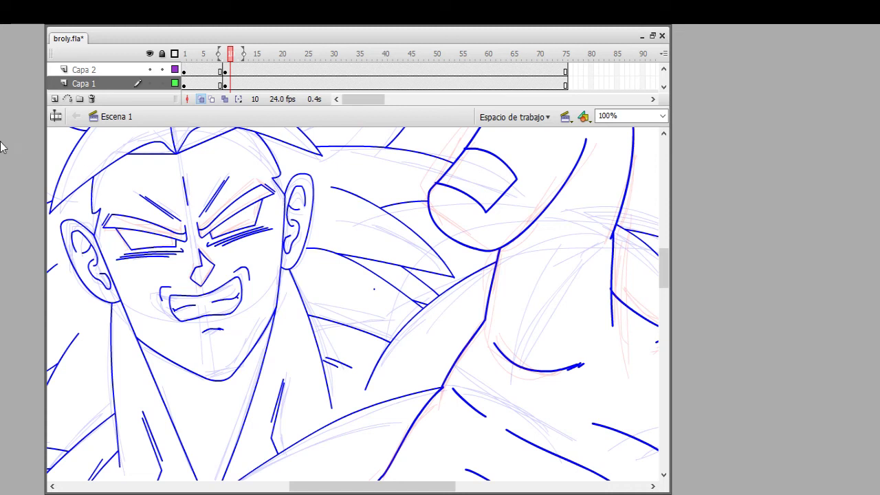
drag(277, 305, 258, 268)
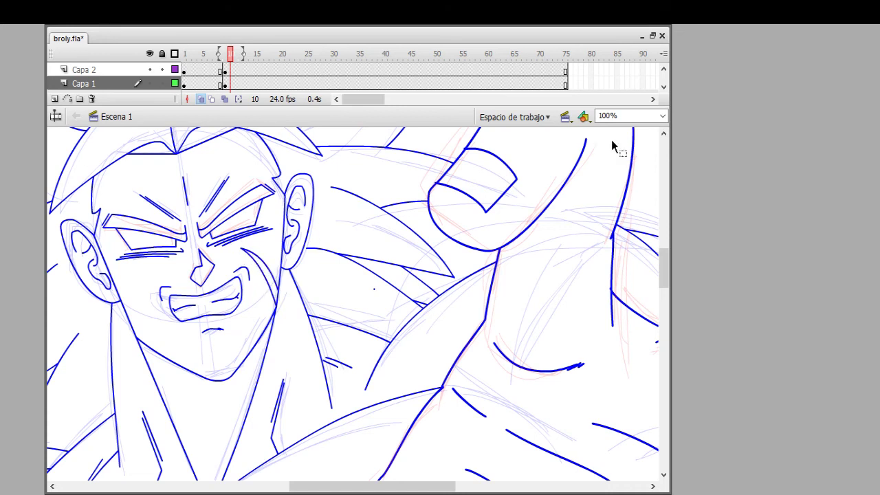
click(271, 292)
click(334, 298)
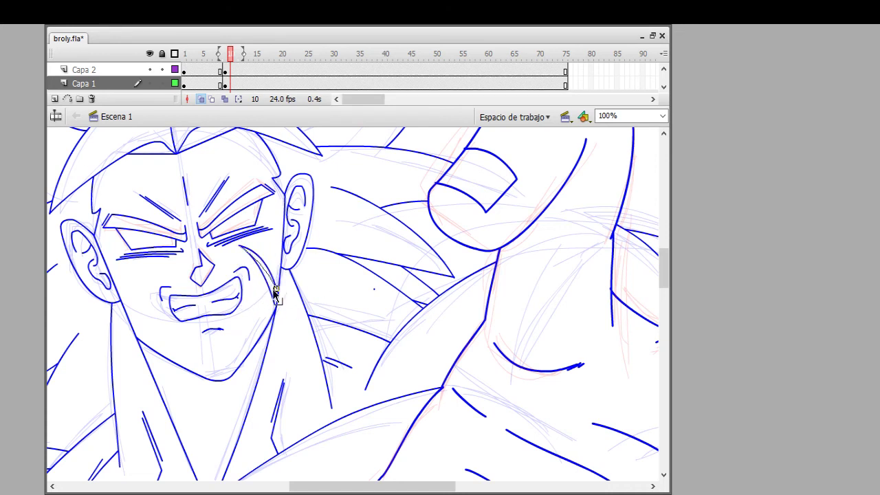
click(664, 119)
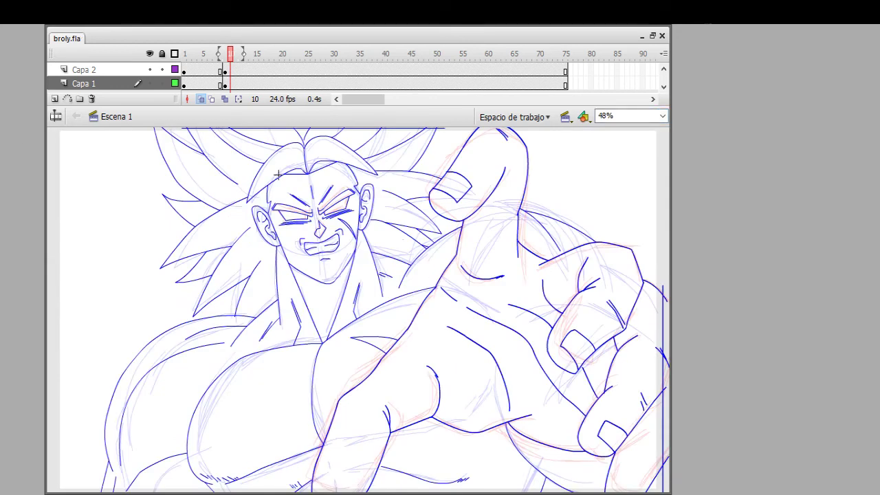
- Select the left pectoral's outline segments and reshape them so the chest bulges further outward toward the arm
click(222, 414)
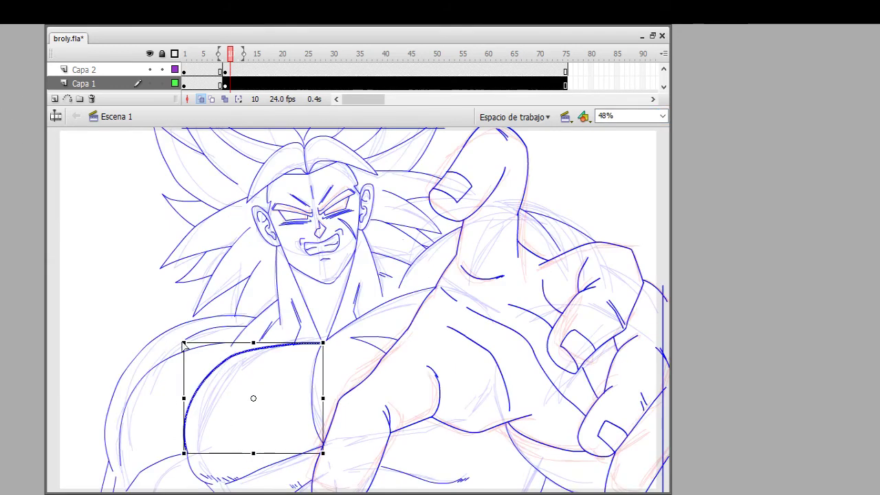
shift+click(194, 464)
click(204, 409)
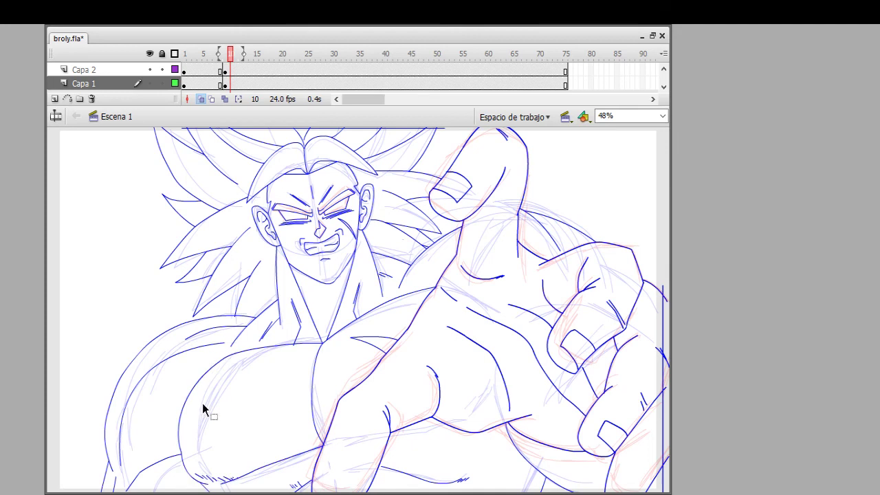
click(316, 373)
- Draw the short scratch lines at the left pectoral's outer edge and a small slanted oval nipple below them
click(110, 262)
key(ctrl+=)
key(ctrl+=)
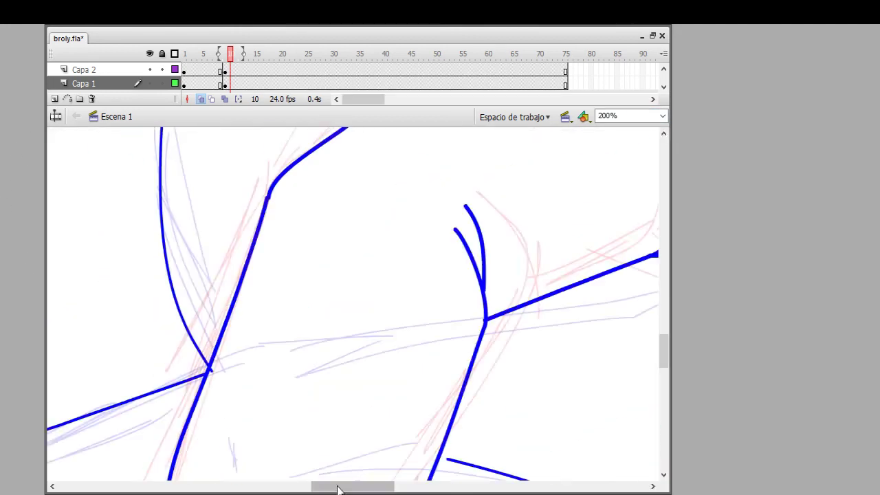
scroll(358, 309, left, 5)
mouse_move(267, 397)
mouse_down()
mouse_move(328, 446)
mouse_move(345, 435)
mouse_up()
key(q)
drag(241, 372, 363, 452)
drag(363, 452, 366, 398)
key(ctrl+2)
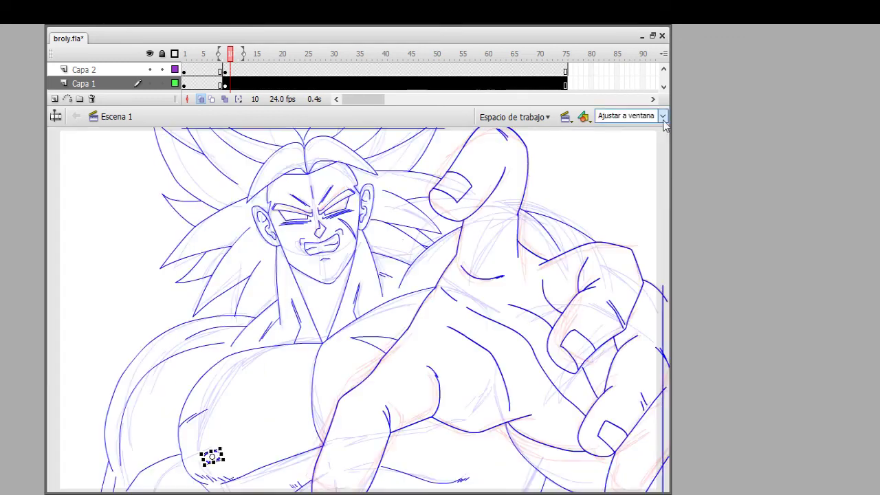
key(ctrl+shift+a)
- Draw scratch marks across the middle of the chest, turn off onion skinning and return to frame 9
click(346, 395)
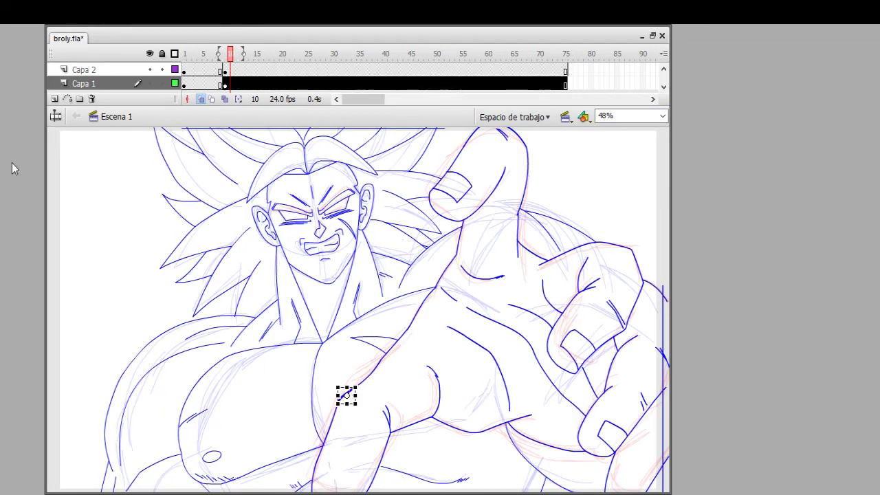
key(y)
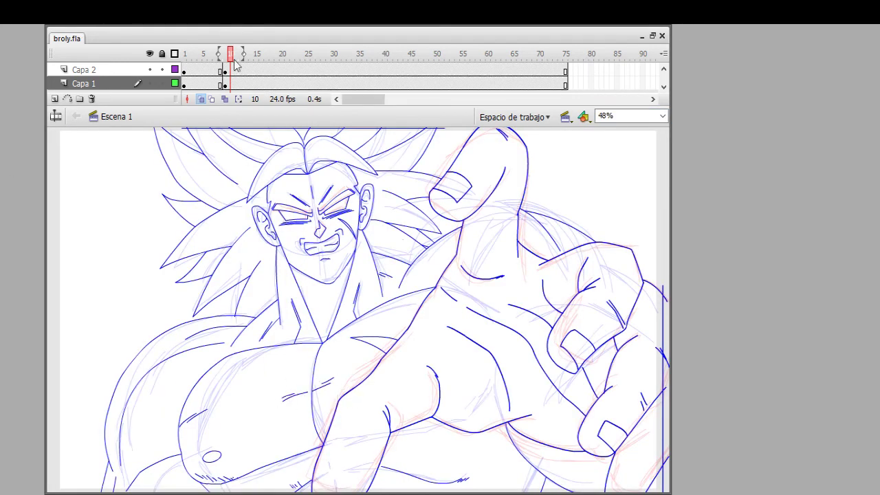
click(200, 99)
key(comma)
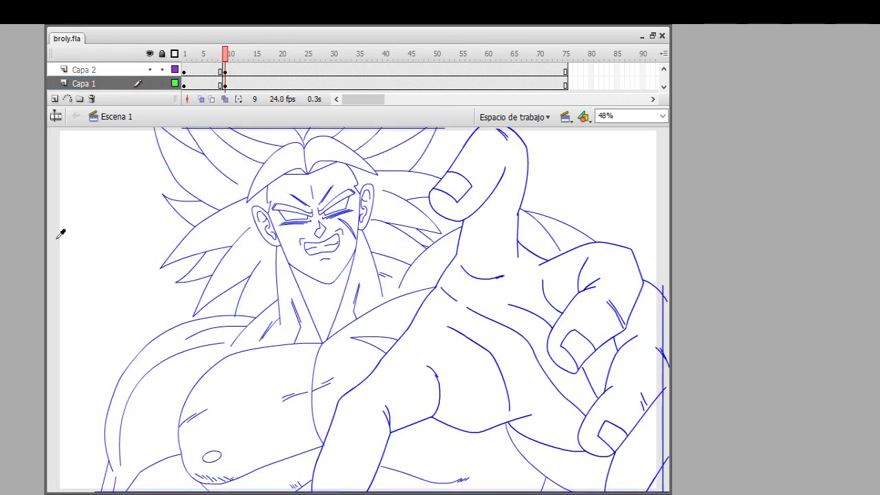
- Fill all the hair sections with green and both eyebrows with pale yellow
mouse_move(186, 289)
mouse_down()
mouse_move(200, 251)
mouse_move(302, 165)
mouse_move(416, 236)
mouse_up()
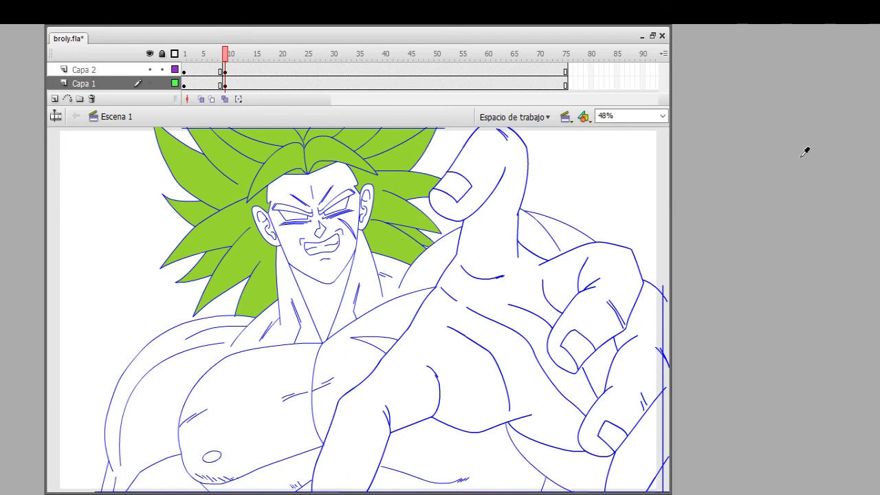
click(339, 201)
click(289, 209)
- Fill the face, chest, left arm and torso with a peach skin colour
click(319, 265)
click(226, 385)
click(371, 344)
click(261, 481)
click(372, 470)
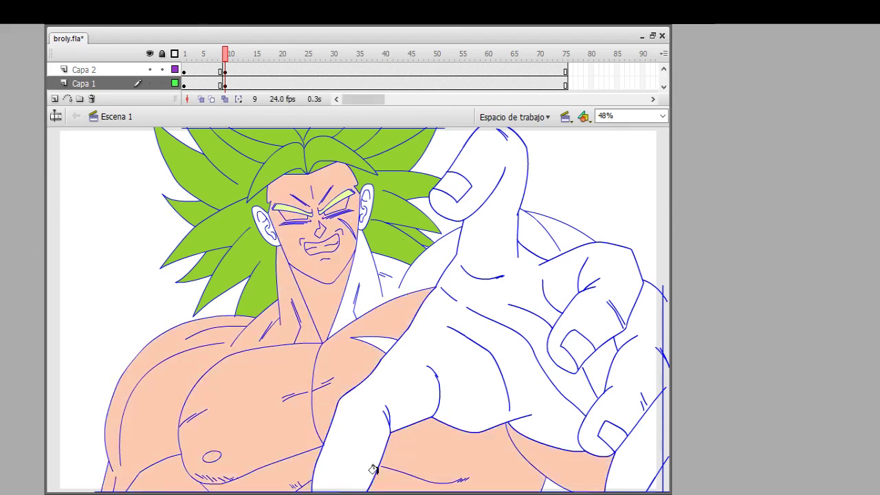
- Fill the right side of the neck, the ears, the far shoulder and the outstretched hand's fingers with the skin colour
click(385, 303)
click(365, 206)
click(452, 187)
click(549, 233)
click(618, 343)
click(606, 436)
click(655, 481)
- Recolour the blue outlines to dark brown and fill the eyes and teeth with white
key(F6)
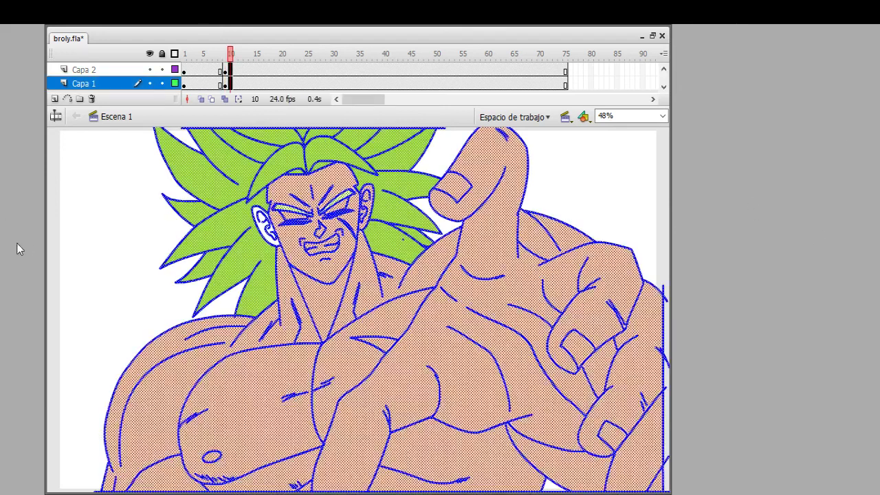
key(ctrl+z)
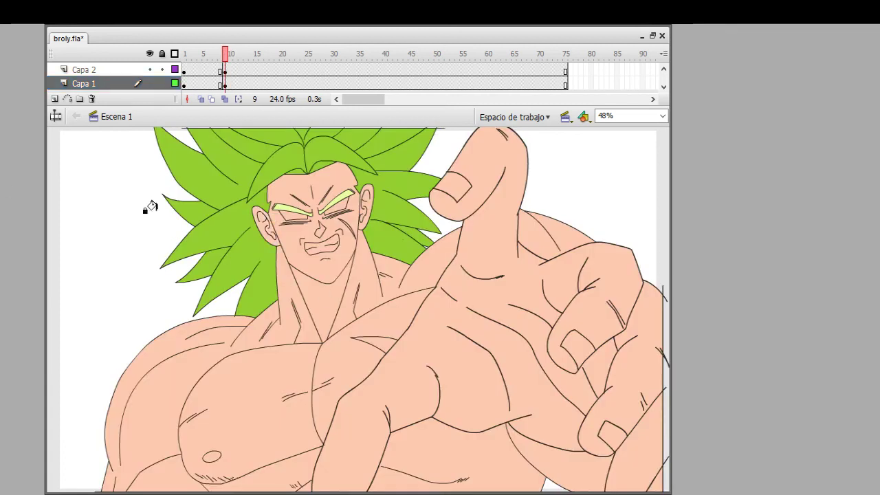
click(292, 213)
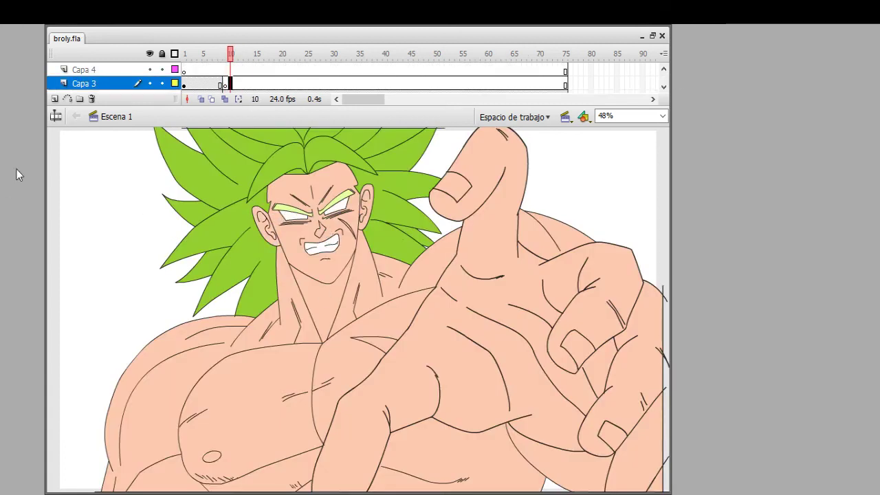
- On Capa 3 at frame 9, draw red shadow guide curves along both locks of the fringe at 100% zoom
key(ctrl+1)
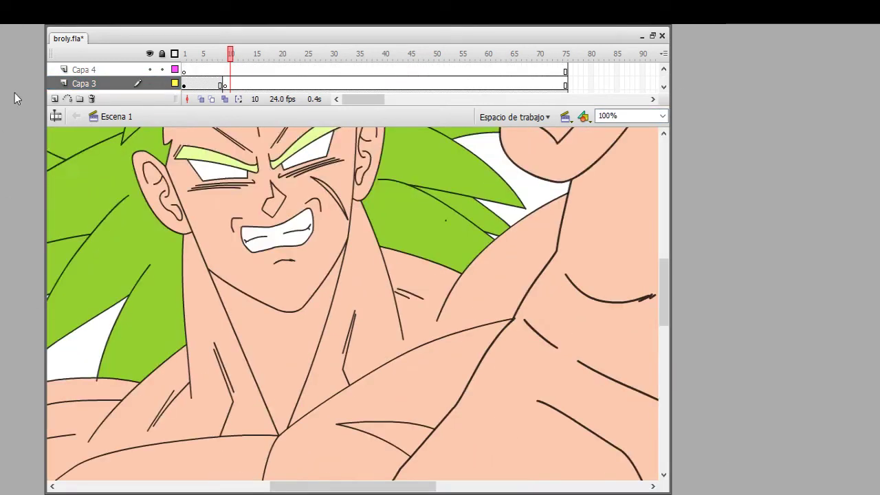
click(224, 84)
click(188, 206)
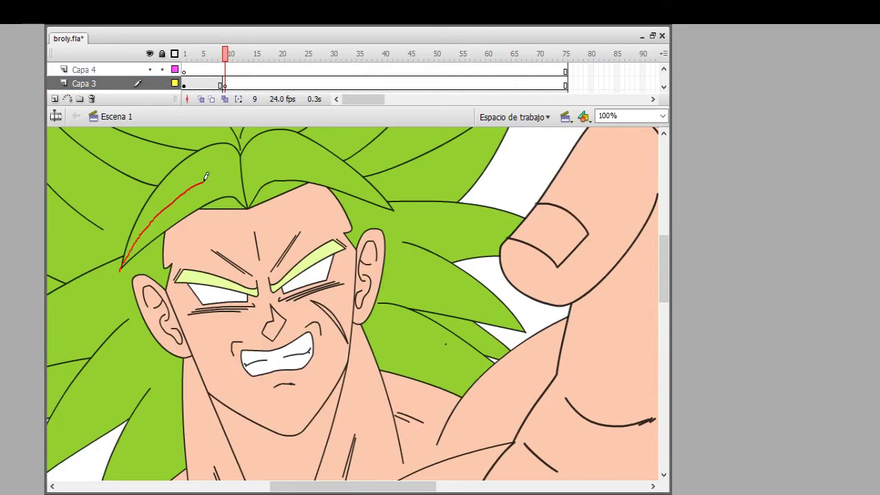
mouse_move(205, 178)
mouse_down()
mouse_move(246, 206)
mouse_move(397, 215)
mouse_up()
- Draw red shadow guide lines through the hair spikes on the right side of the head, from the ear up to the crown
click(234, 83)
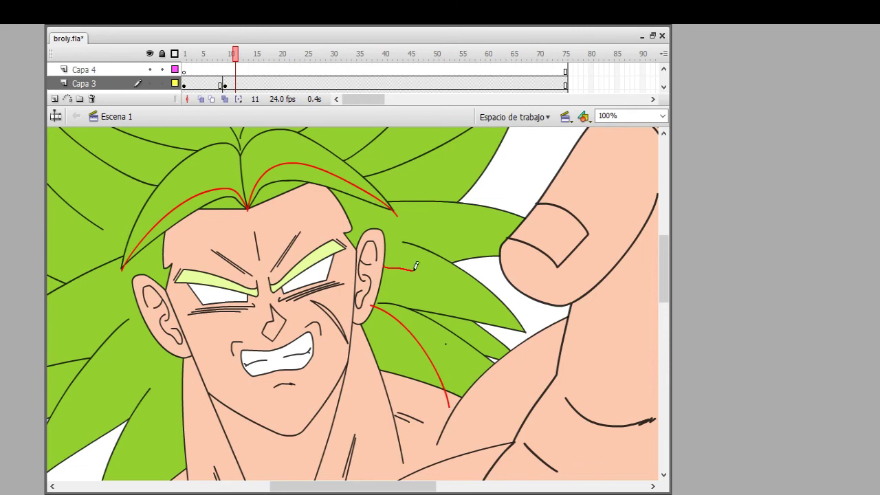
drag(415, 268, 522, 331)
drag(415, 247, 534, 198)
scroll(399, 288, up, 3)
drag(399, 336, 527, 185)
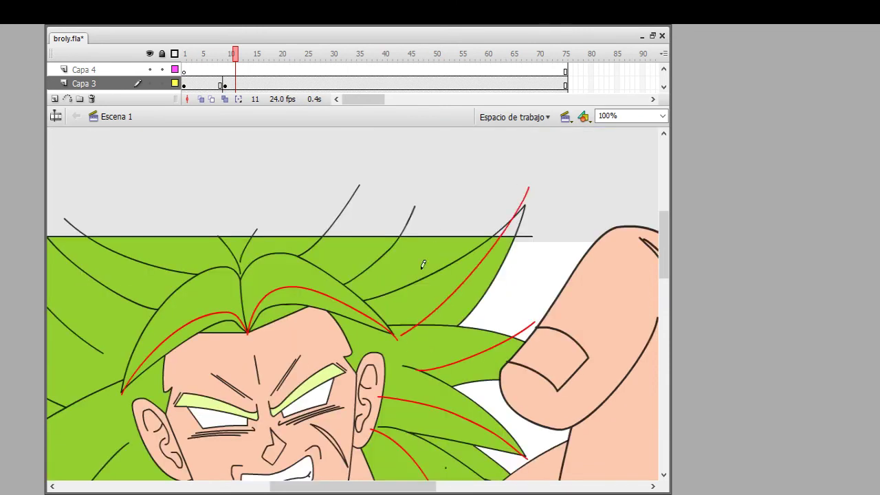
drag(399, 289, 465, 187)
drag(328, 285, 375, 234)
- Draw red shadow guide lines along the lower and middle hair spikes on the left side of the head
scroll(311, 362, down, 4)
scroll(310, 363, left, 6)
drag(244, 441, 383, 335)
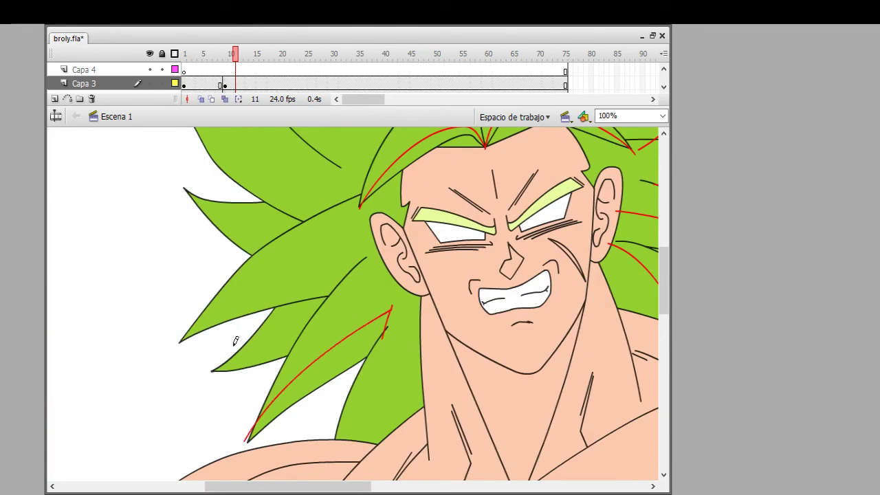
drag(211, 375, 319, 310)
drag(184, 347, 363, 261)
scroll(362, 260, up, 3)
drag(202, 311, 275, 364)
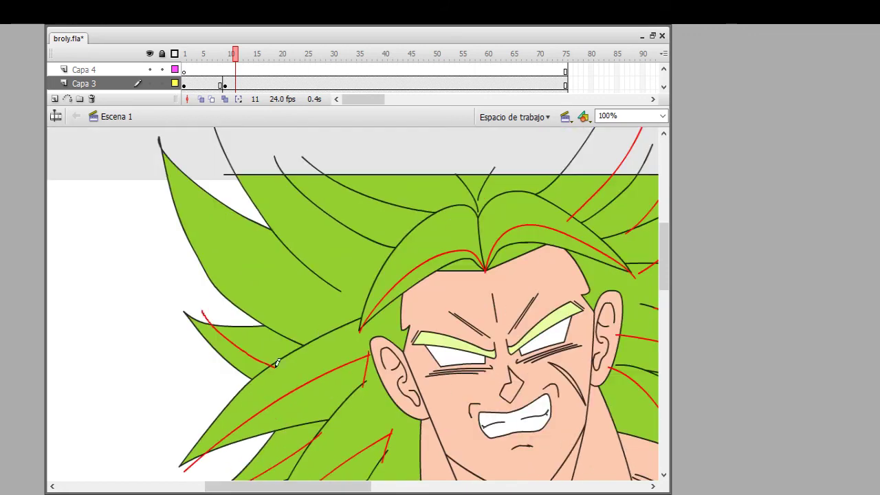
- Draw red shadow guide lines through the upper left hair spikes, redoing the stroke on the tallest one
drag(167, 146, 305, 307)
key(ctrl+z)
drag(188, 165, 305, 307)
drag(264, 271, 338, 345)
scroll(327, 337, up, 3)
mouse_move(340, 413)
mouse_down()
mouse_move(256, 240)
mouse_move(402, 365)
mouse_up()
scroll(479, 317, down, 6)
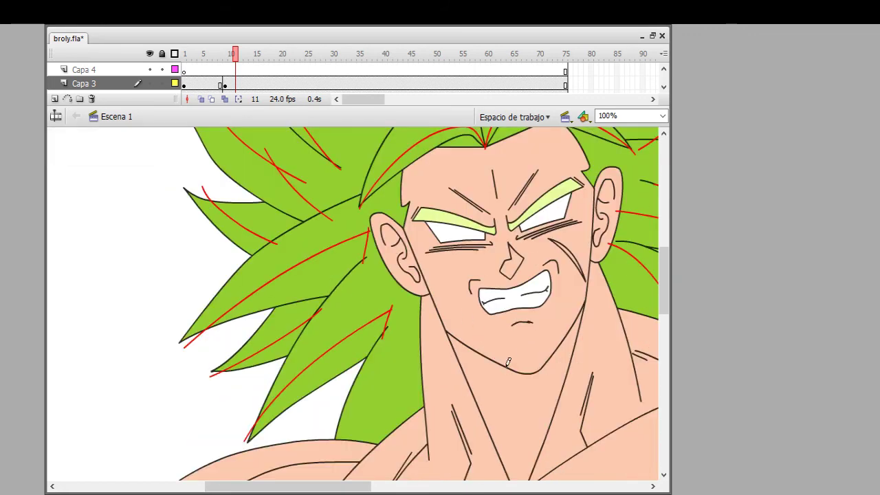
- Draw the red shadow boundary from the chin up the left cheek, across the forehead and around the inner eyebrows
mouse_move(508, 362)
mouse_down()
mouse_move(444, 239)
mouse_move(490, 224)
mouse_up()
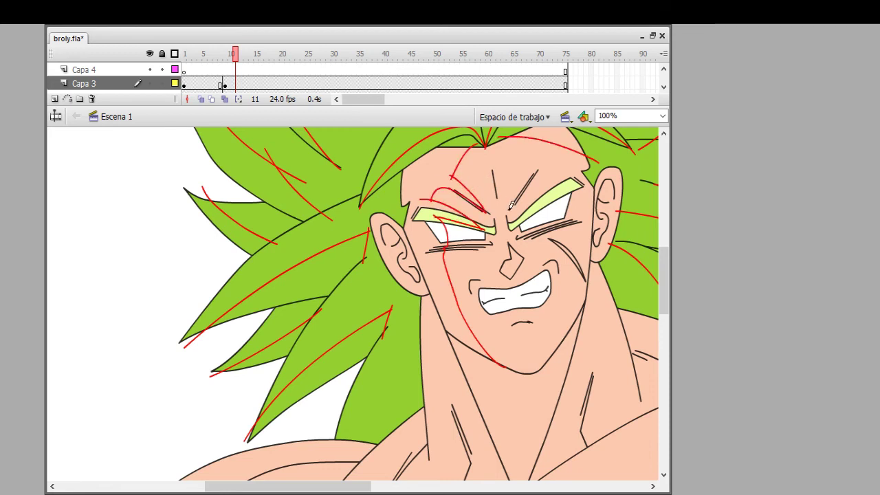
drag(517, 187, 509, 210)
key(ctrl+z)
drag(543, 165, 528, 214)
- Draw short wrinkle lines between the eyes and across the nose bridge at 400% zoom, redoing the small curved one
click(89, 91)
click(630, 116)
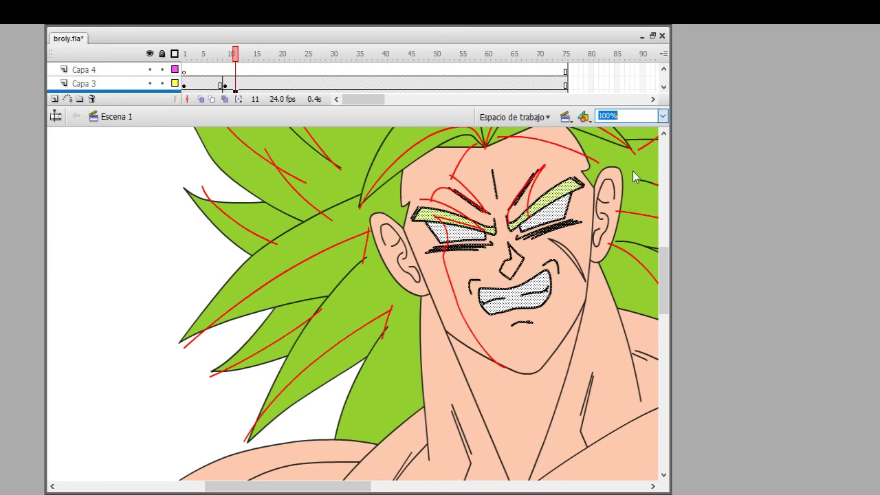
text(400)
key(Return)
drag(353, 253, 395, 240)
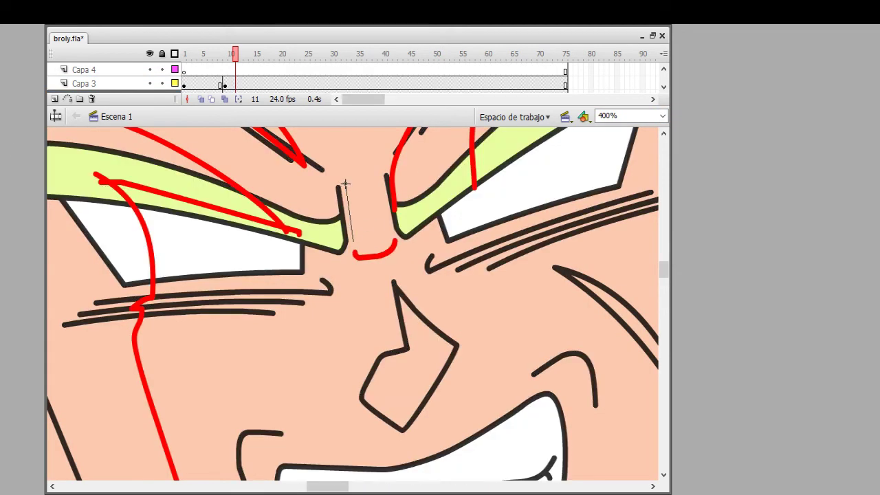
drag(346, 183, 352, 241)
drag(378, 177, 392, 233)
click(353, 257)
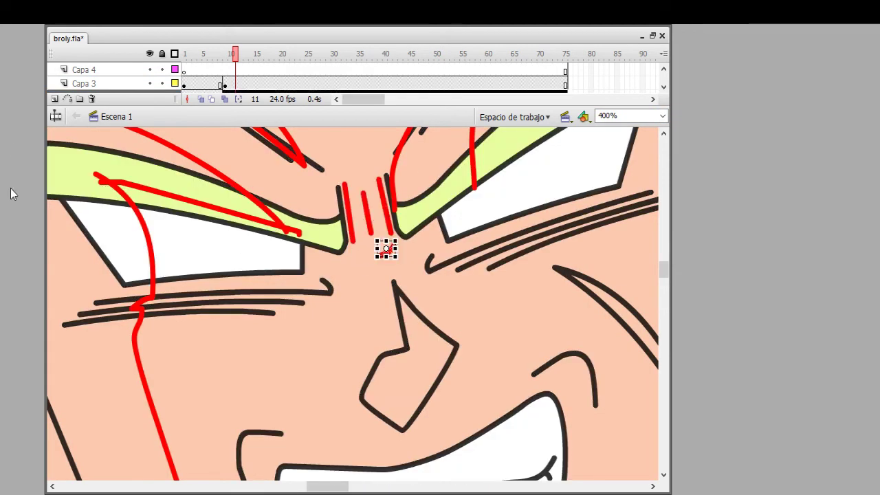
key(Delete)
key(y)
drag(354, 256, 380, 253)
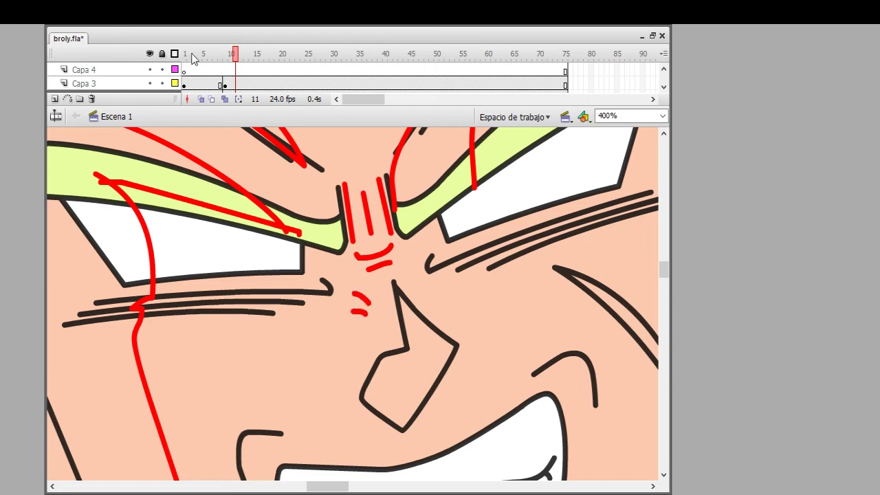
- Change the nose-bridge wrinkles to the dark outline colour and lock every layer except Capa 3
drag(228, 105, 227, 122)
click(225, 97)
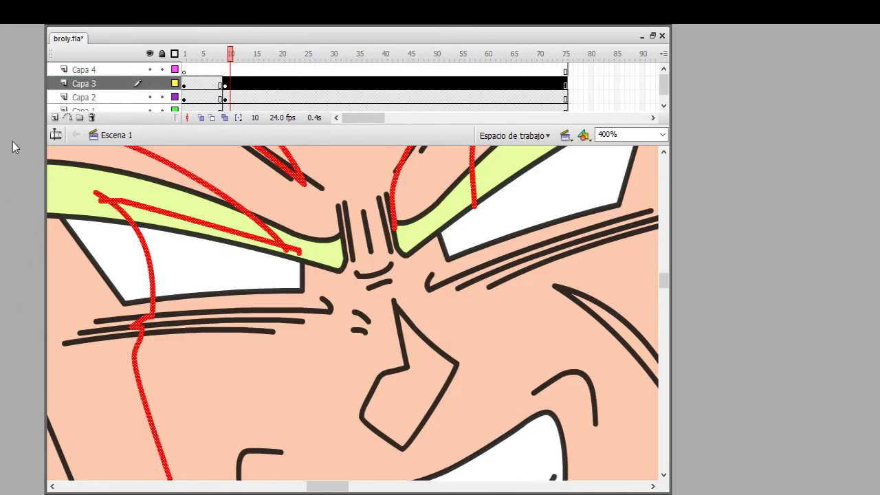
alt+click(162, 83)
- Draw red shadow guide lines at the inner corners of both eyes and over the small nose-bridge wrinkles
drag(412, 246, 471, 279)
drag(295, 287, 333, 266)
drag(311, 312, 377, 252)
- Draw red shadow guide lines at both mouth corners and under the lower lip, and undo the latest strokes at 100% zoom
scroll(330, 299, down, 3)
scroll(364, 275, down, 5)
drag(286, 256, 245, 317)
drag(481, 423, 406, 432)
drag(405, 437, 481, 447)
scroll(534, 325, up, 5)
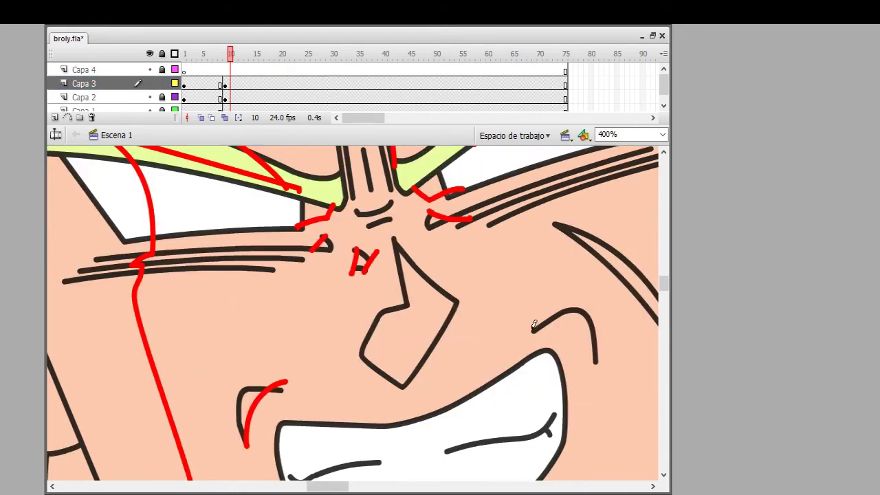
drag(534, 325, 598, 364)
key(ctrl+1)
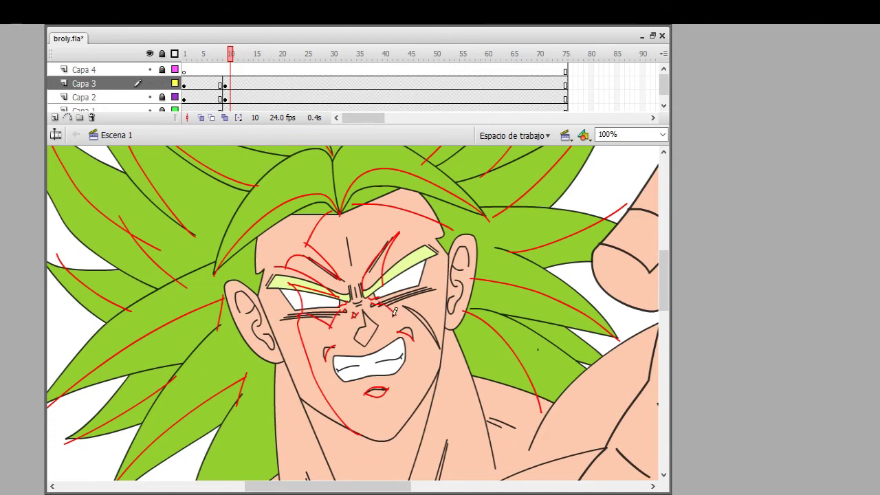
key(ctrl+z)
key(ctrl+z)
- Draw red shadow guide lines under the chin, along the neck muscles and across the lower chest, redoing poor strokes, and save the file
scroll(318, 338, down, 5)
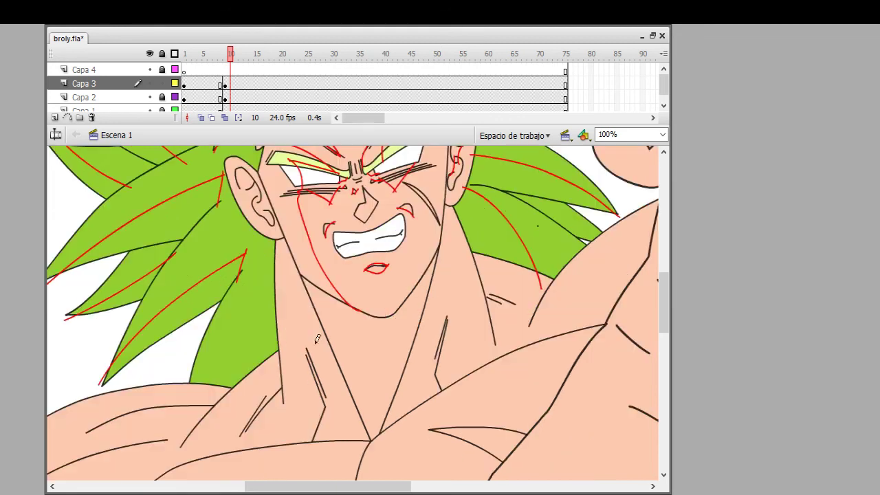
drag(385, 330, 433, 293)
key(ctrl+z)
drag(308, 278, 397, 393)
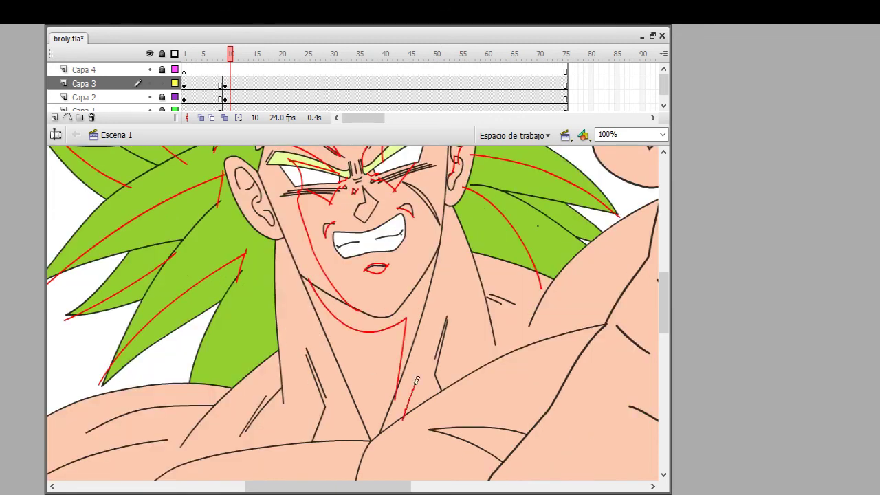
key(ctrl+z)
drag(435, 249, 485, 375)
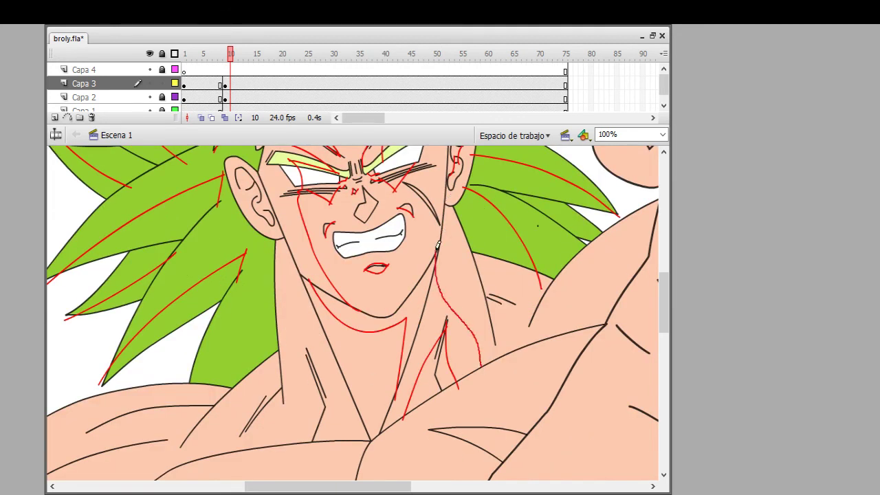
drag(485, 316, 501, 314)
key(ctrl+z)
key(ctrl+2)
key(ctrl+s)
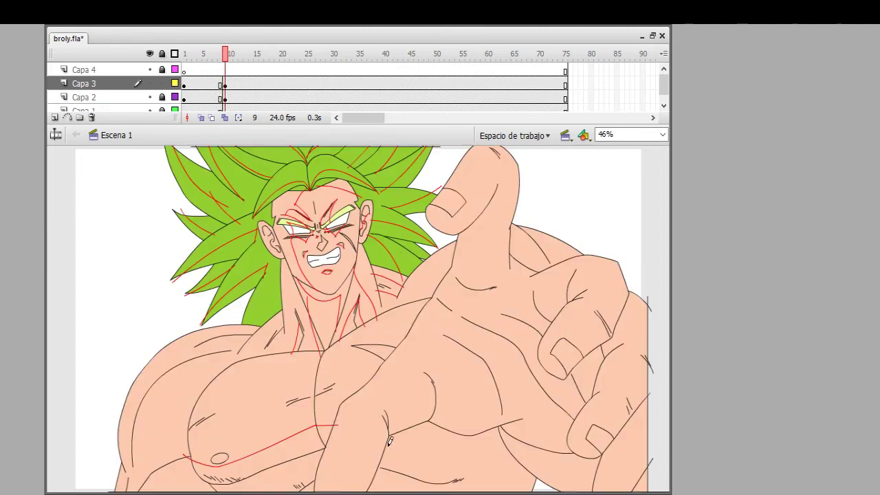
- Add a curved dark outline beneath the chest on the far side of the raised forearm
click(392, 433)
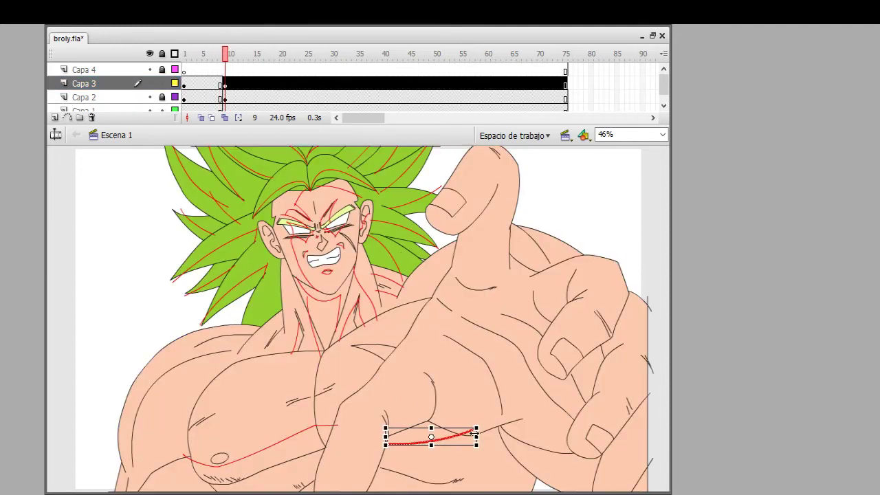
key(ctrl+1)
scroll(612, 202, down, 3)
key(v)
key(q)
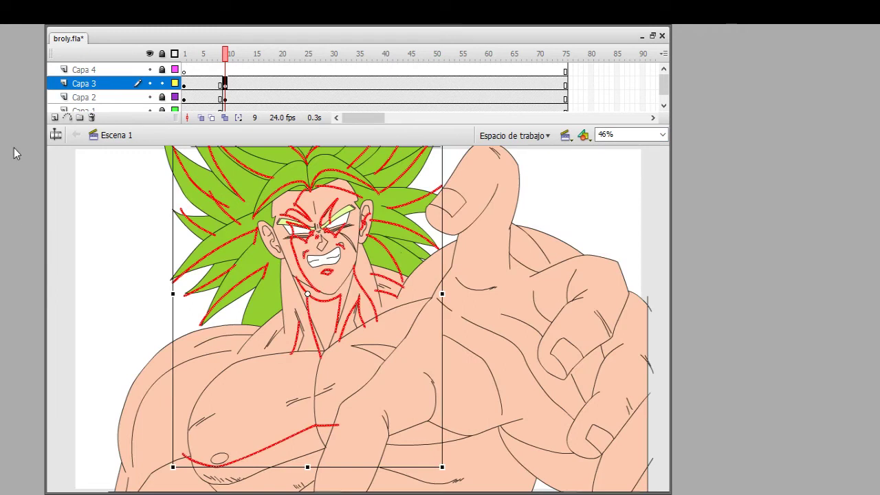
key(y)
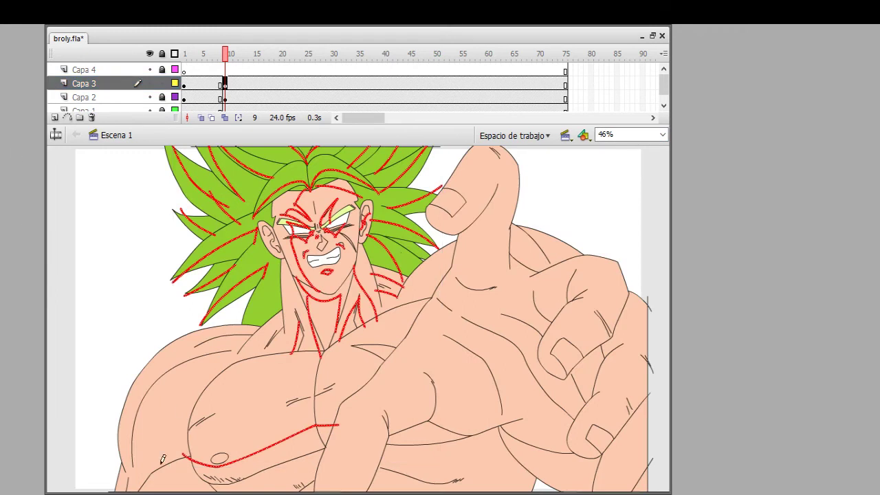
- Draw red shadow guide lines on the left shoulder, along the side of the chest, at the collarbone and on the abdomen
drag(152, 474, 244, 364)
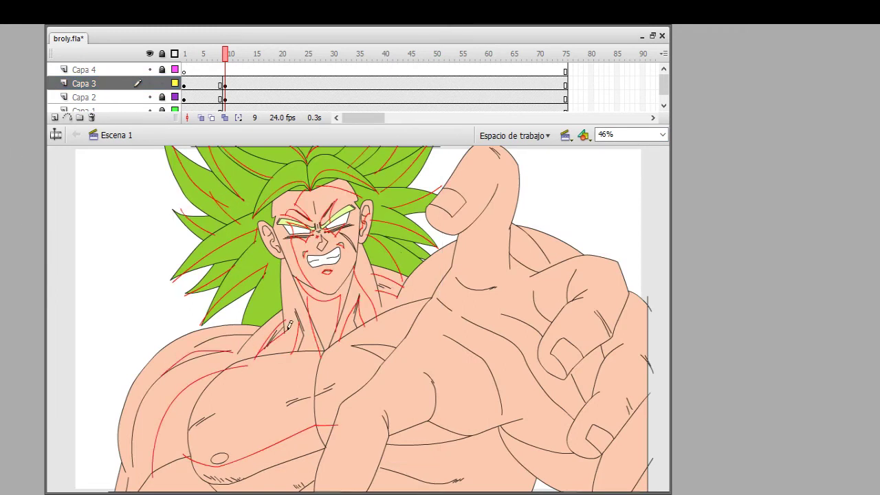
drag(318, 467, 273, 492)
key(v)
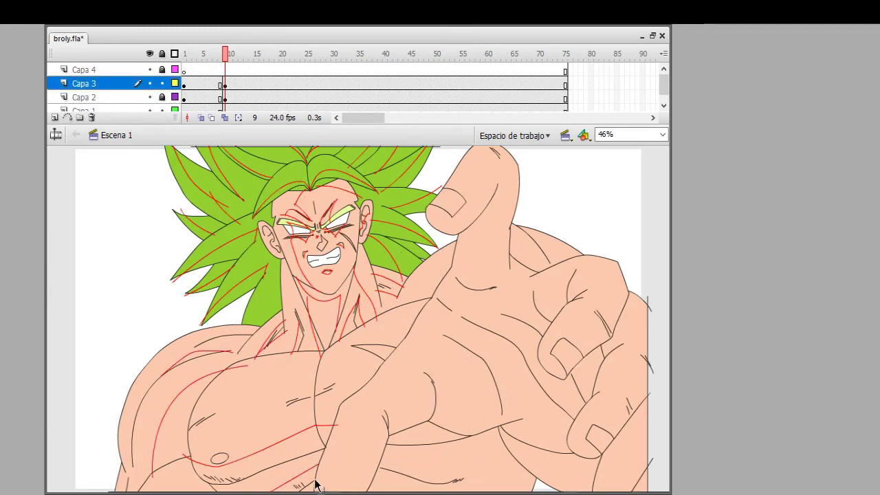
click(316, 474)
- Draw red shadow guide lines beneath the chest on the right side and along the edge of the raised forearm
click(240, 83)
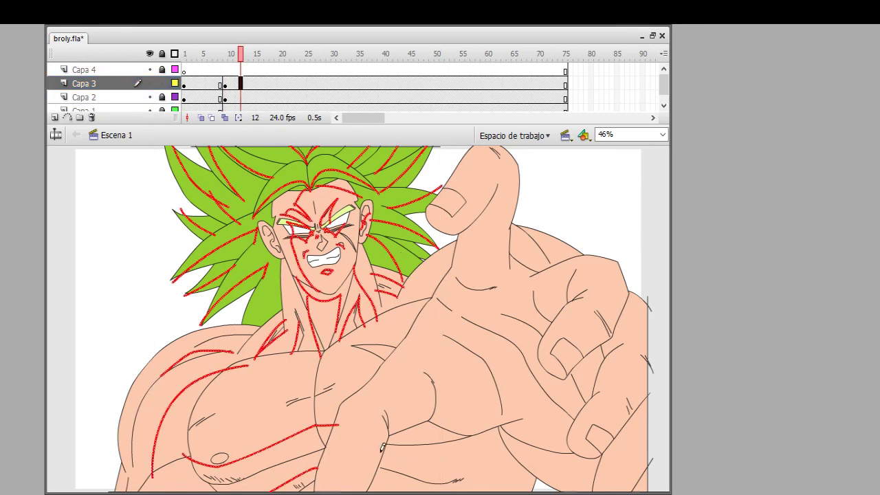
mouse_move(382, 450)
mouse_down()
mouse_move(465, 443)
mouse_move(450, 473)
mouse_move(413, 477)
mouse_move(470, 440)
mouse_up()
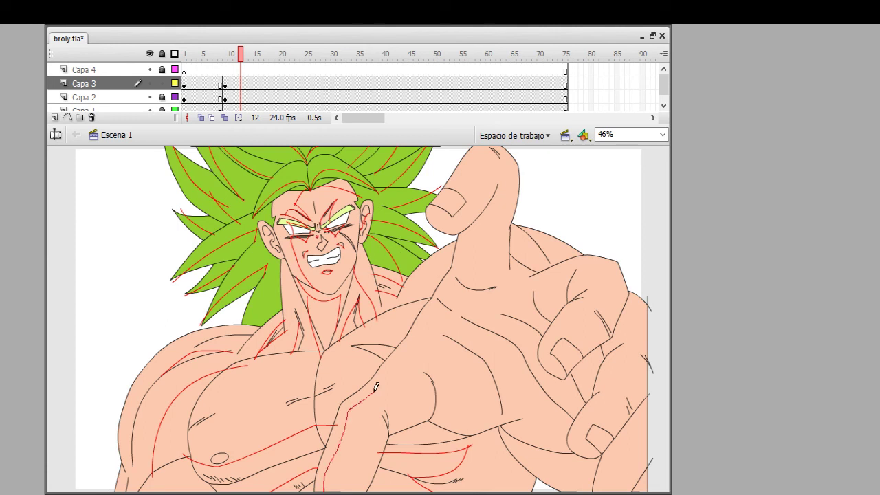
drag(376, 387, 398, 337)
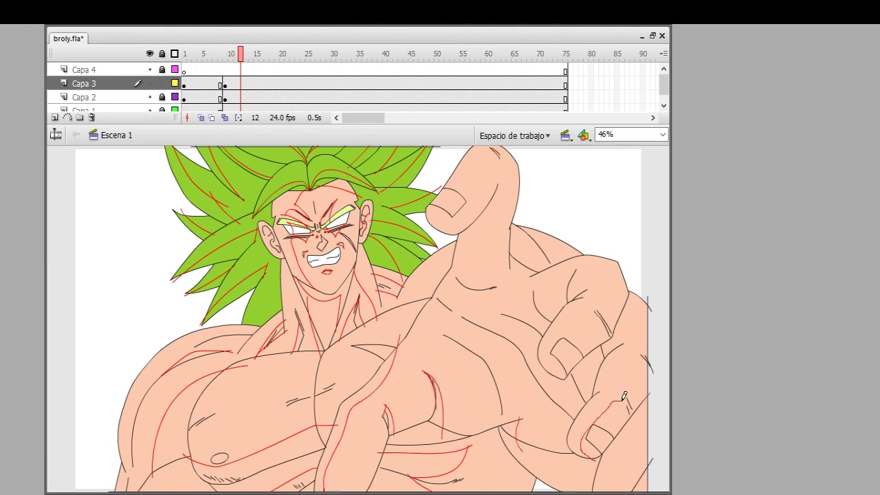
- Draw red shadow guide lines along the fingers and thumb of the outstretched hand and through its palm creases
drag(623, 397, 644, 358)
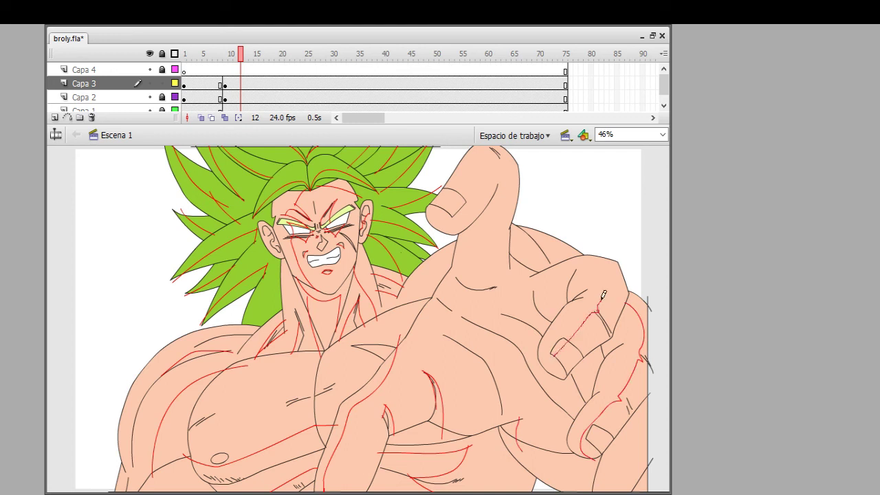
mouse_move(604, 294)
mouse_down()
mouse_move(577, 268)
mouse_move(549, 284)
mouse_up()
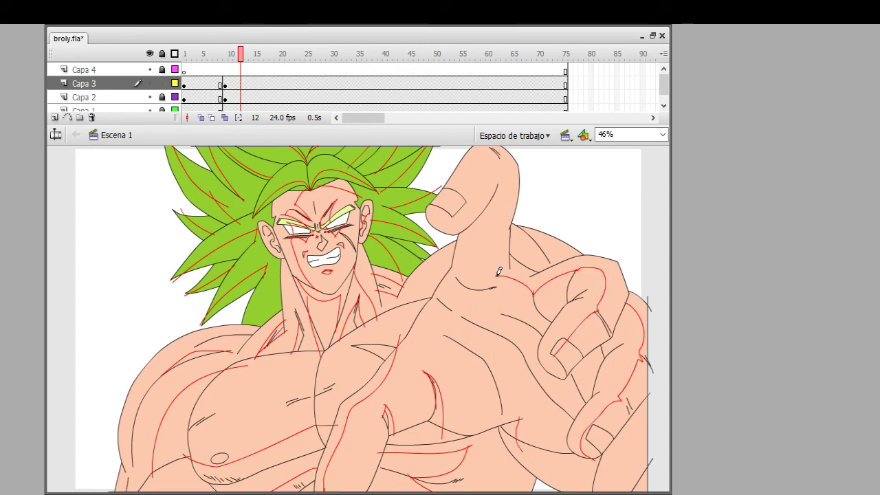
drag(500, 227, 497, 187)
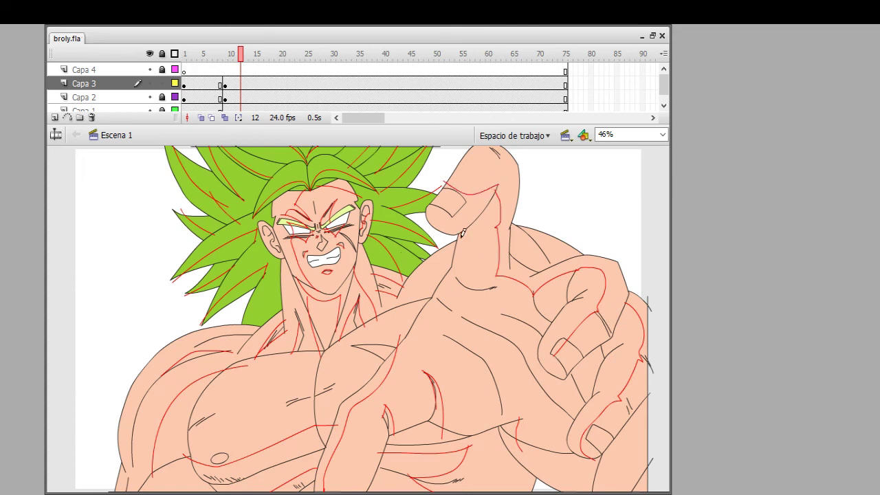
drag(461, 232, 458, 277)
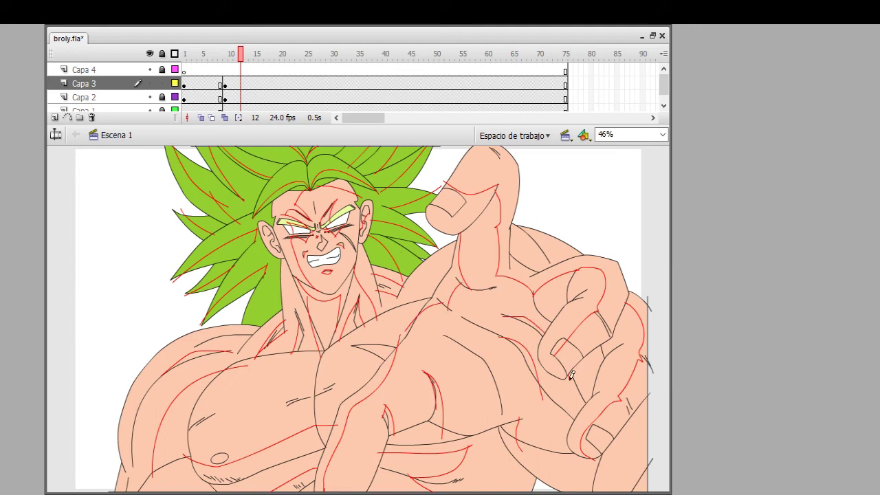
click(639, 485)
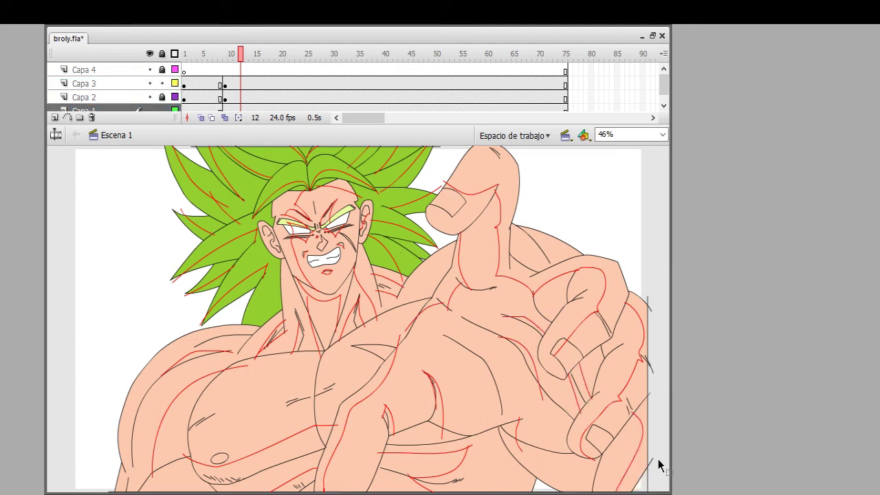
- Shift the whole drawing slightly to the right and move the red guide lines from Capa 3 to Capa 1
scroll(163, 100, down, 1)
click(225, 100)
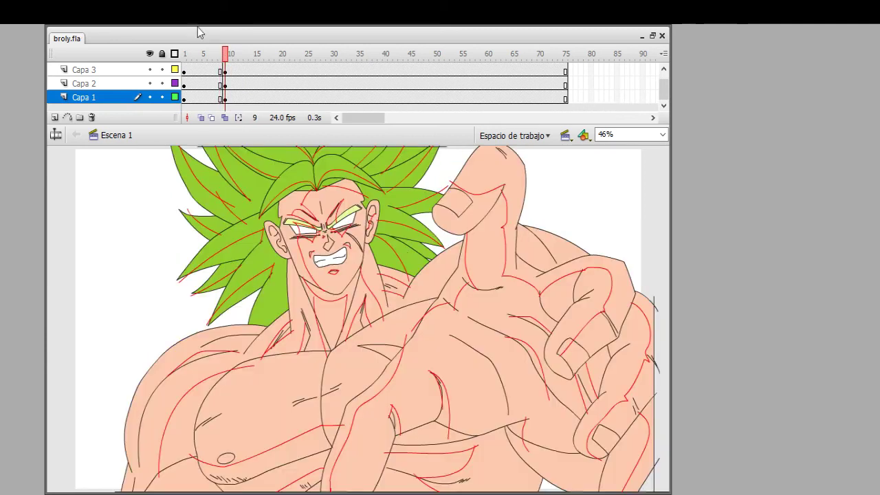
scroll(262, 78, up, 1)
click(235, 83)
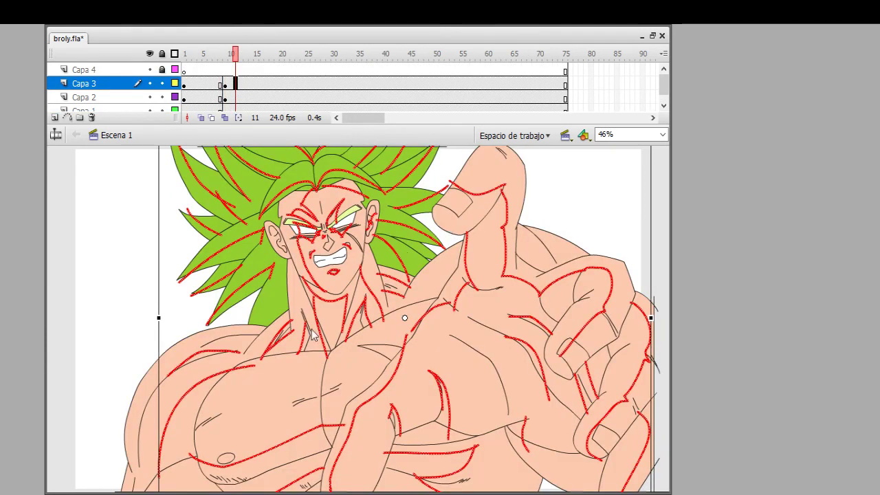
key(Delete)
key(period)
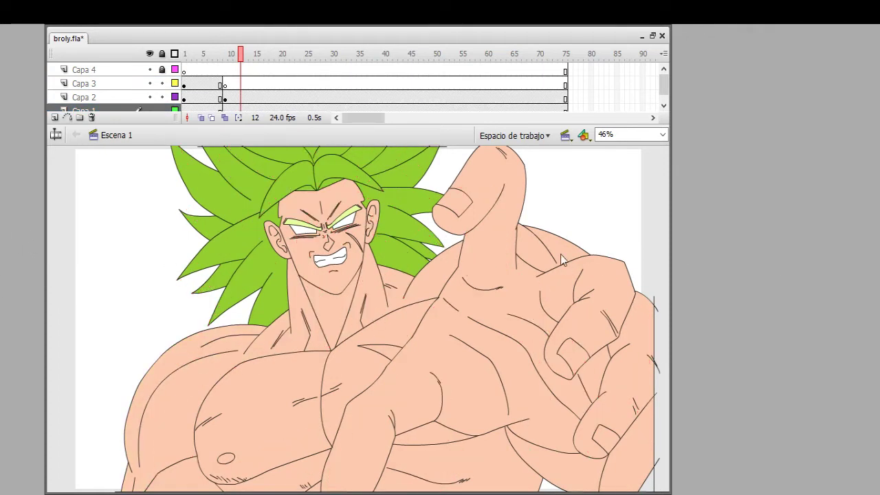
- Fill the shadow areas of the left shoulder and the chest with dark brown
click(275, 328)
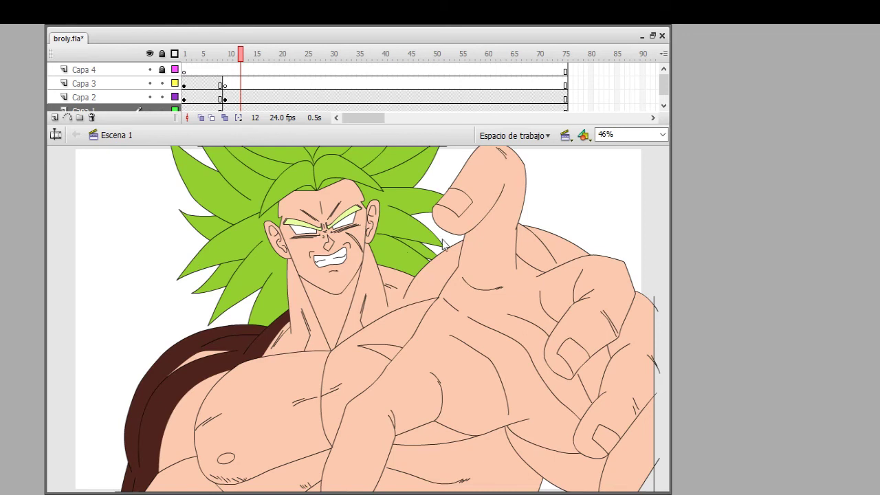
click(233, 395)
click(338, 369)
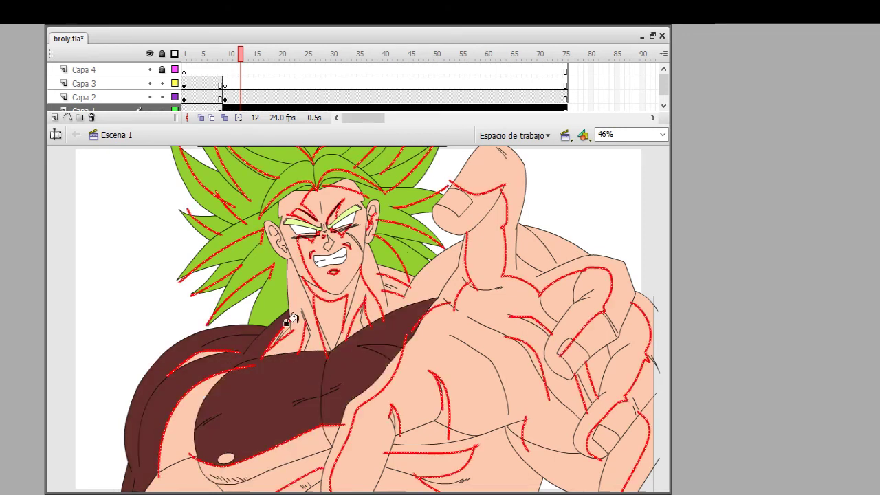
- Fill the neck shadows and the shaded left side of the face and ear with dark brown, undoing a misplaced fill
click(316, 312)
click(315, 252)
click(323, 227)
key(ctrl+z)
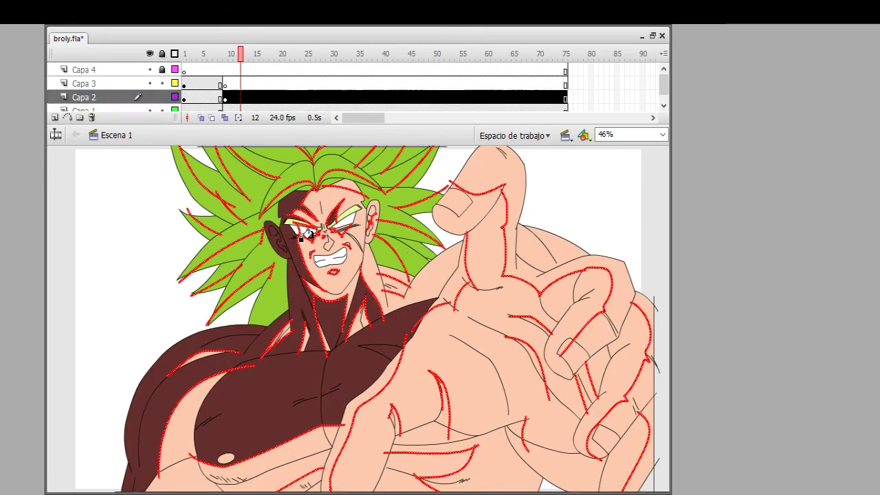
- Fill the small shadows around the eyes, cheek scar, nose and mouth with dark brown, undoing fills that spill over
click(305, 236)
key(ctrl+z)
click(328, 268)
key(ctrl+z)
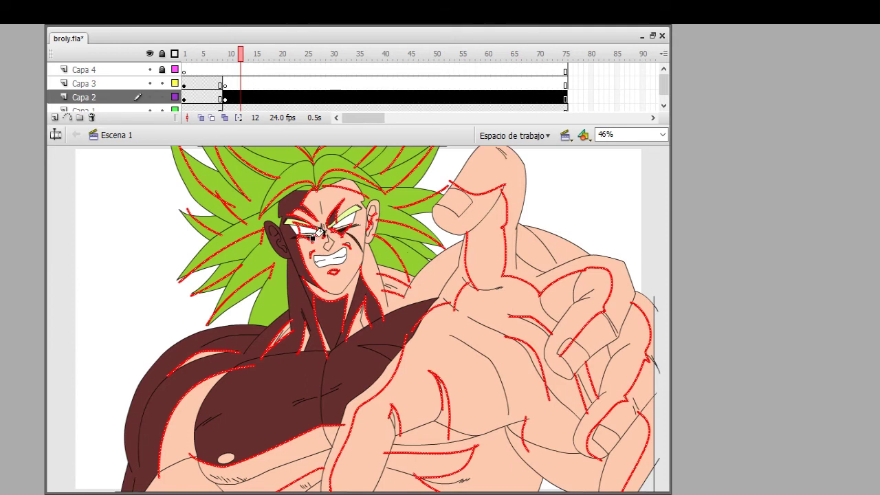
click(328, 270)
key(ctrl+z)
- Fill the shadows on the right side of the forehead and inside the right ear with dark brown at 100% zoom
key(ctrl+1)
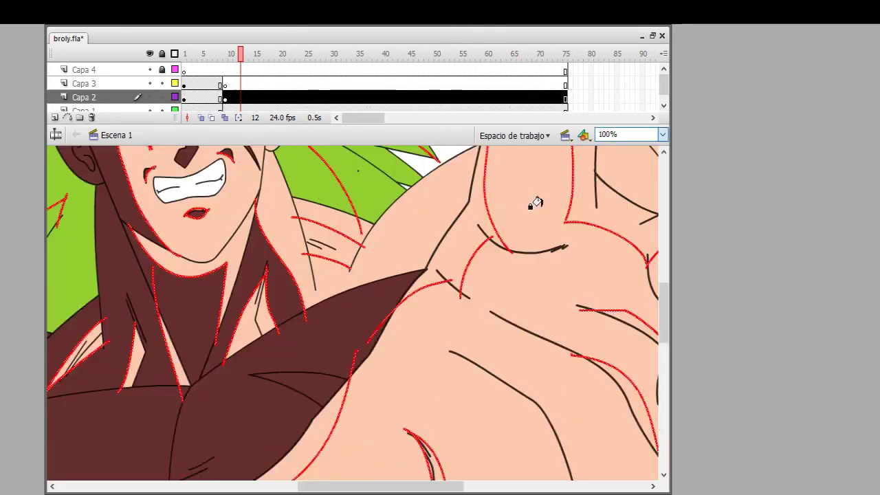
scroll(178, 309, up, 3)
click(219, 94)
click(221, 83)
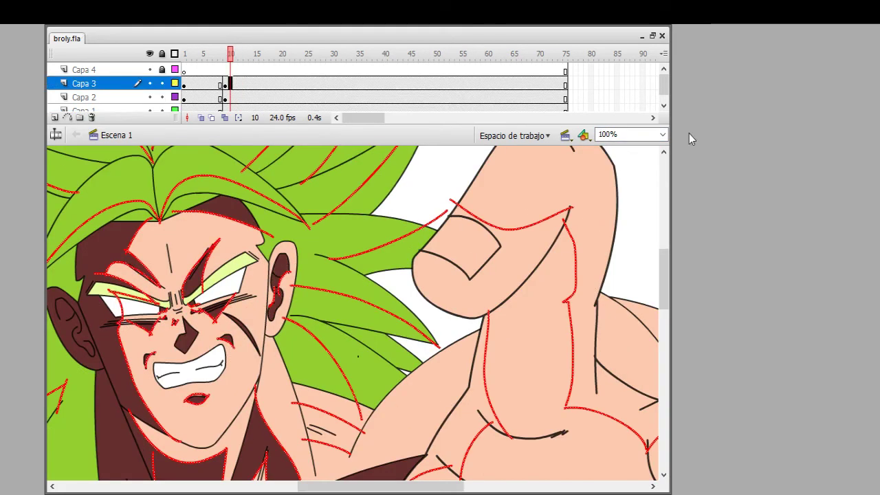
- Fill the right shoulder, abdomen and under-chest shadows on Capa 1 with dark brown and remove the red guide lines
key(ctrl+2)
click(225, 110)
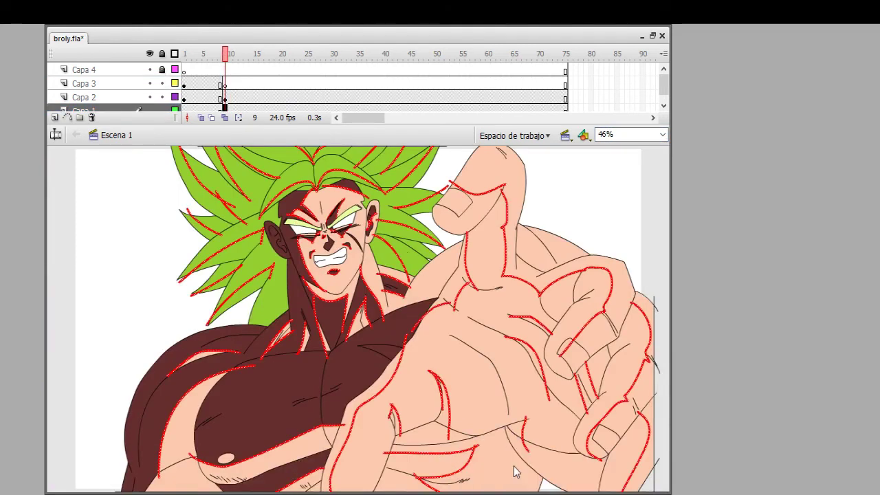
key(Escape)
click(473, 452)
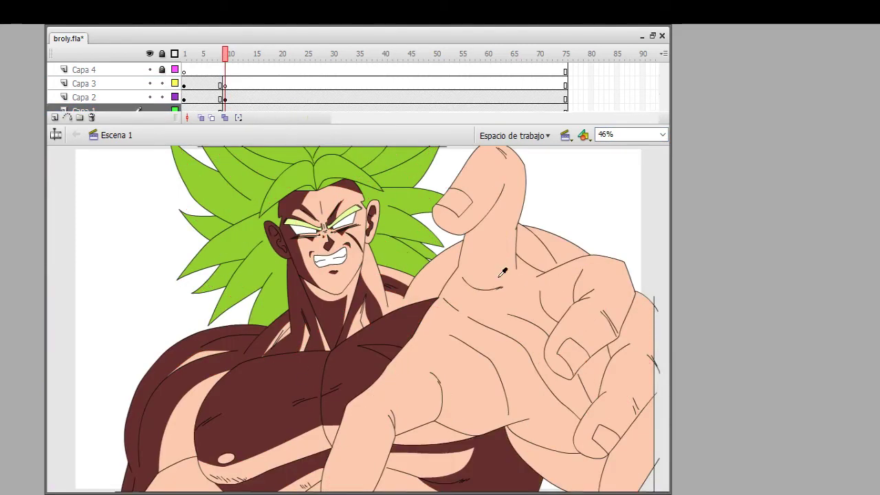
- Fill the raised hand and forearm with light green, and shade the palm creases and thumb-side edge with dark brown
click(475, 184)
click(599, 444)
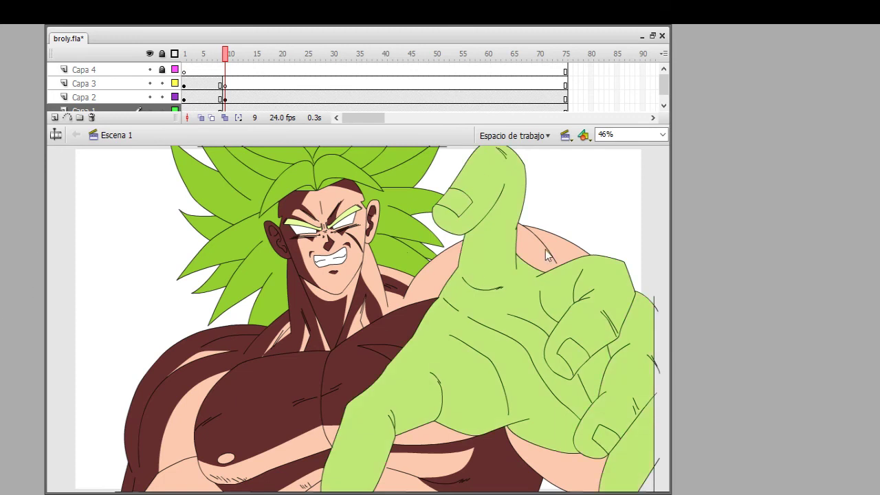
click(326, 350)
click(383, 418)
click(464, 232)
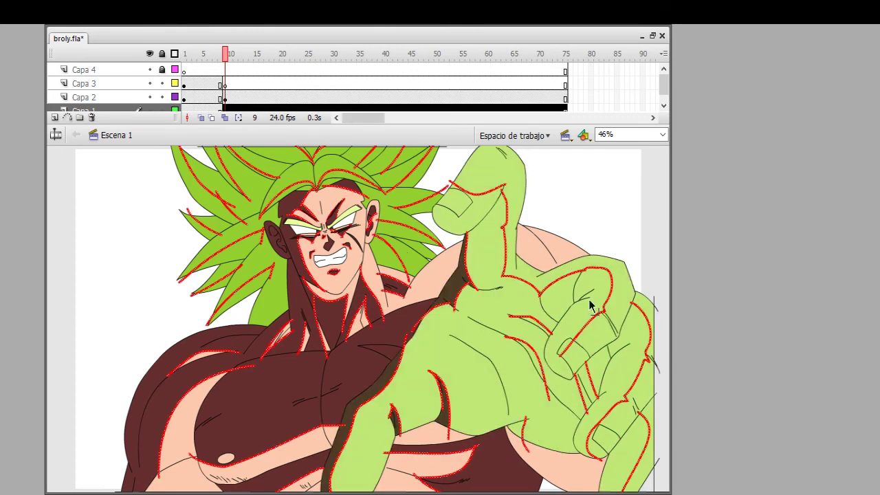
- Fill the shadow areas of the fingers, knuckles and outer edge of the green hand with dark brown
click(643, 381)
click(621, 436)
click(580, 386)
click(532, 335)
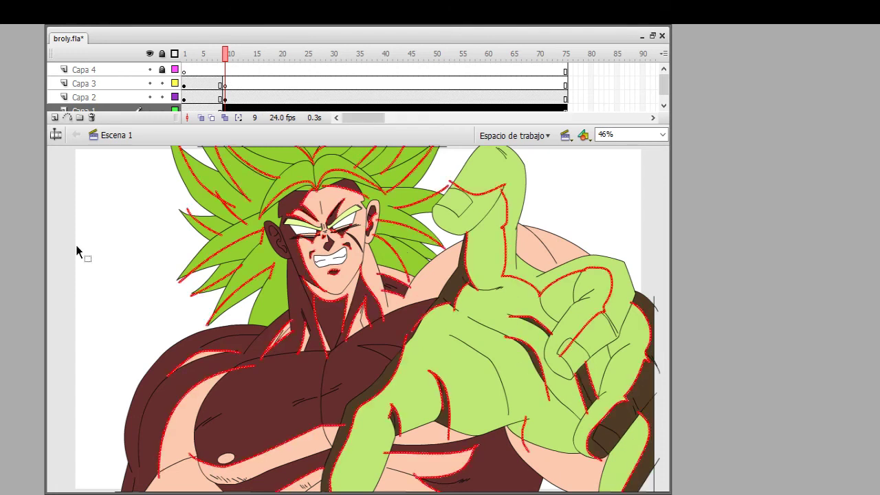
key(ctrl+minus)
click(388, 231)
click(663, 134)
click(648, 157)
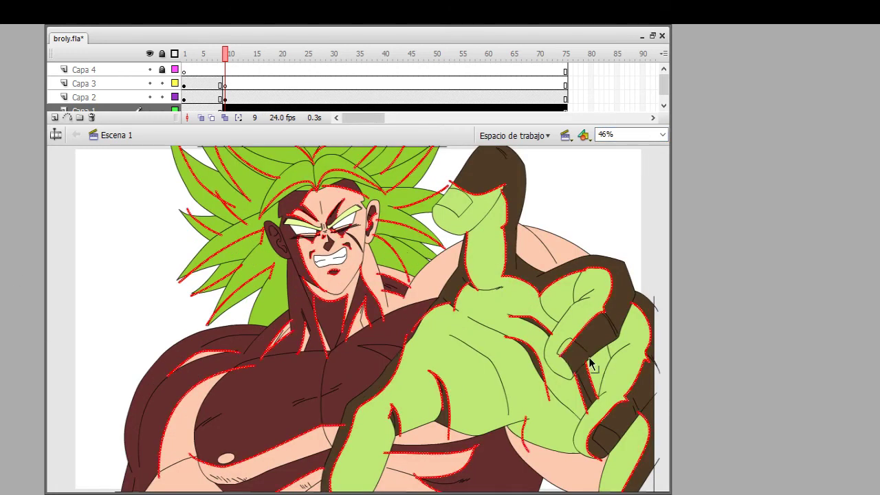
click(575, 378)
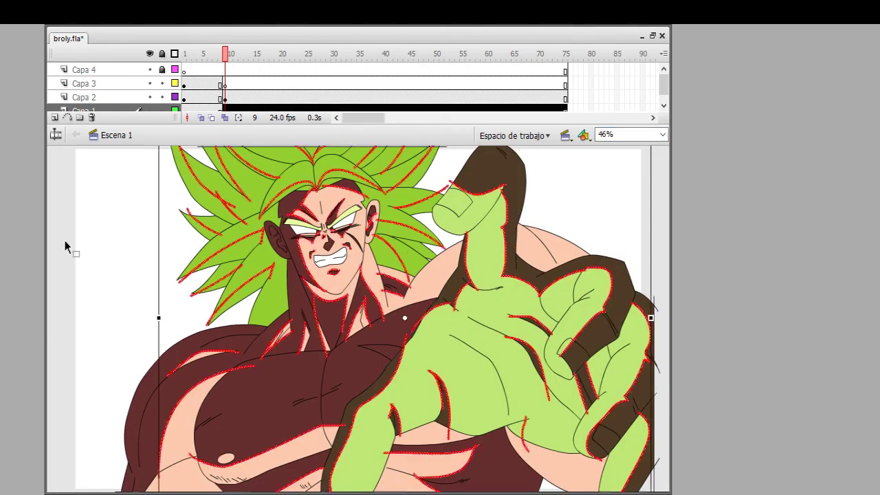
- Draw a short crease line across the joint of the raised index finger on frame 11 and save the file
key(F6)
drag(505, 227, 485, 224)
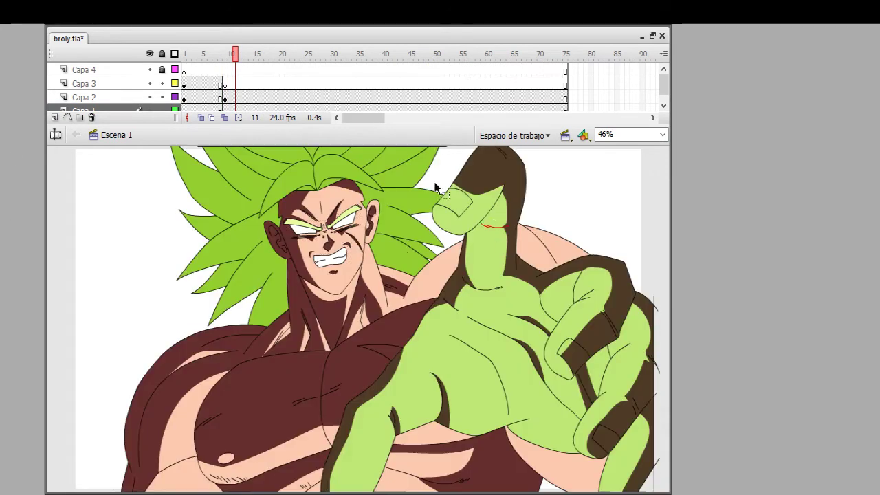
key(ctrl+s)
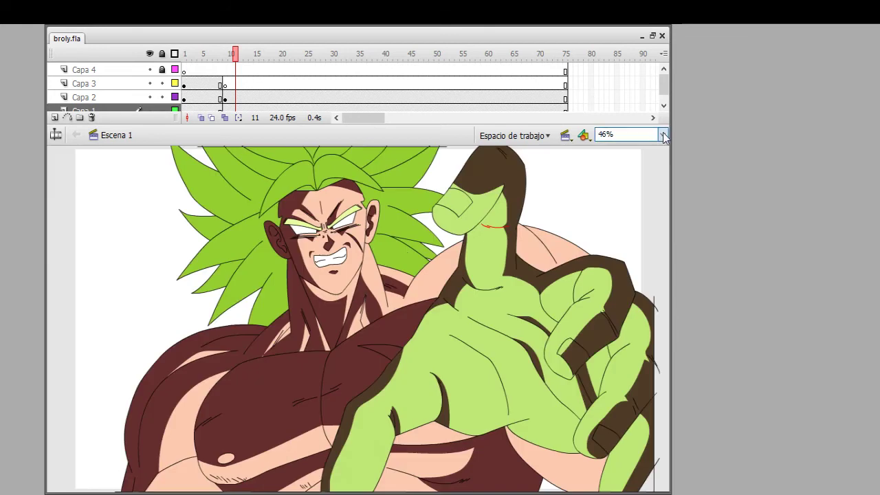
- Create a small energy ball on the palm in a Capa 3 keyframe at frame 13, using a white-to-green radial gradient without outline
click(261, 83)
click(220, 69)
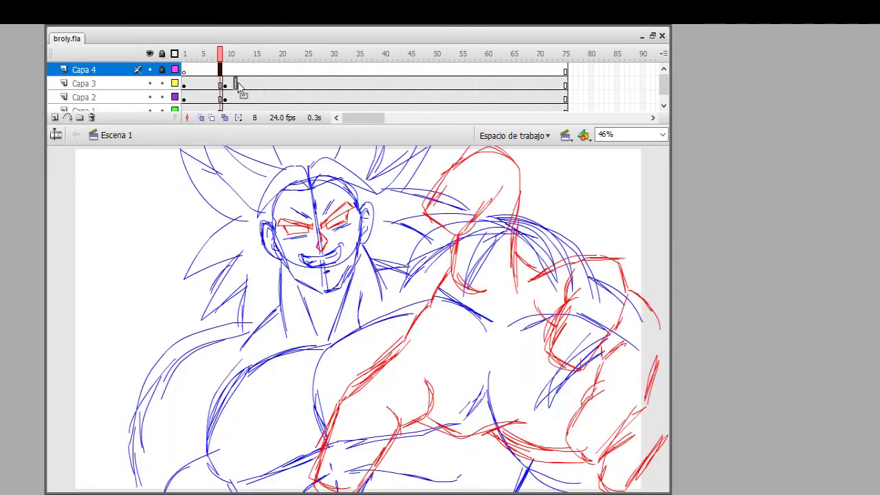
click(245, 83)
key(ctrl+shift+v)
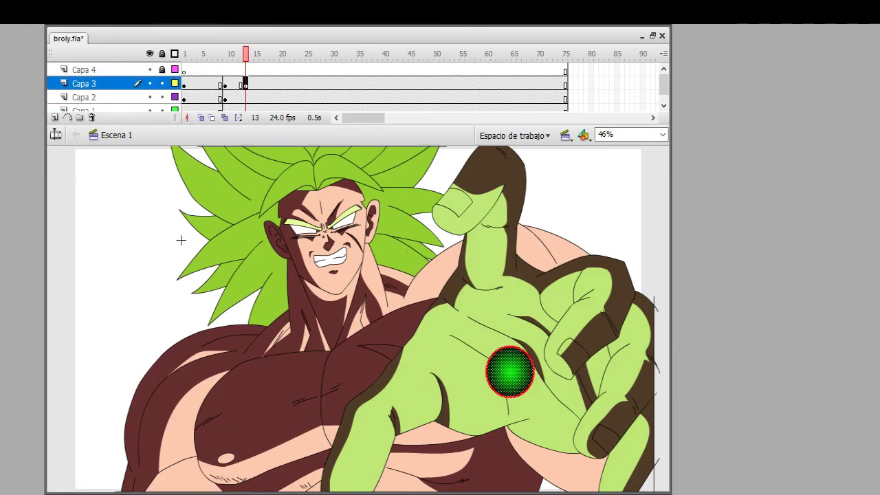
key(f)
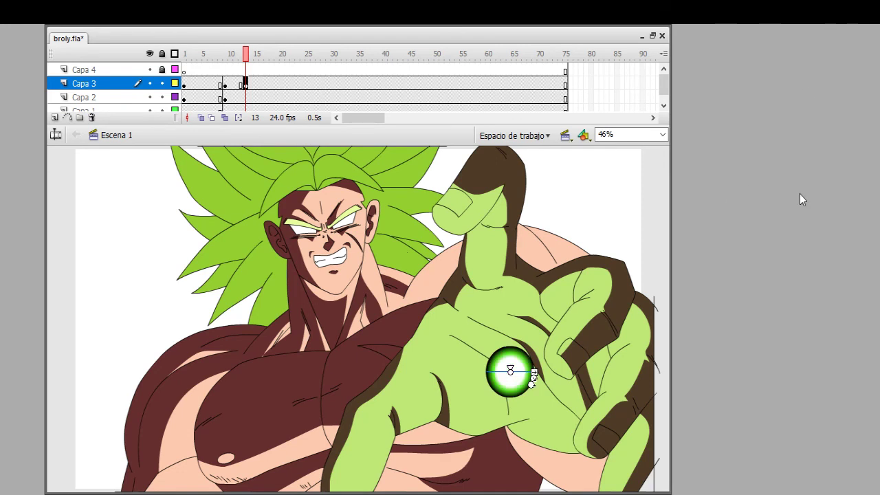
key(ctrl+shift+a)
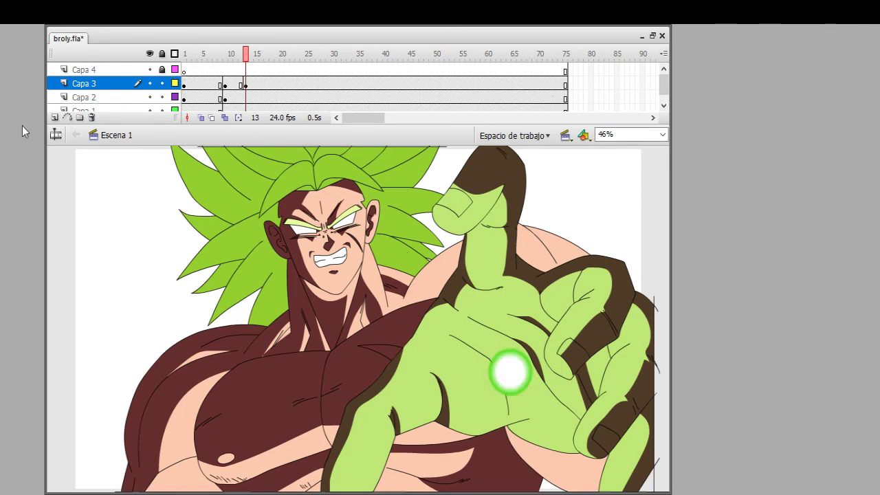
- Add a large translucent green glow around the energy ball on Capa 3 and scale it to spread over the whole hand
click(510, 372)
key(ctrl+x)
key(ctrl+v)
drag(567, 324, 692, 227)
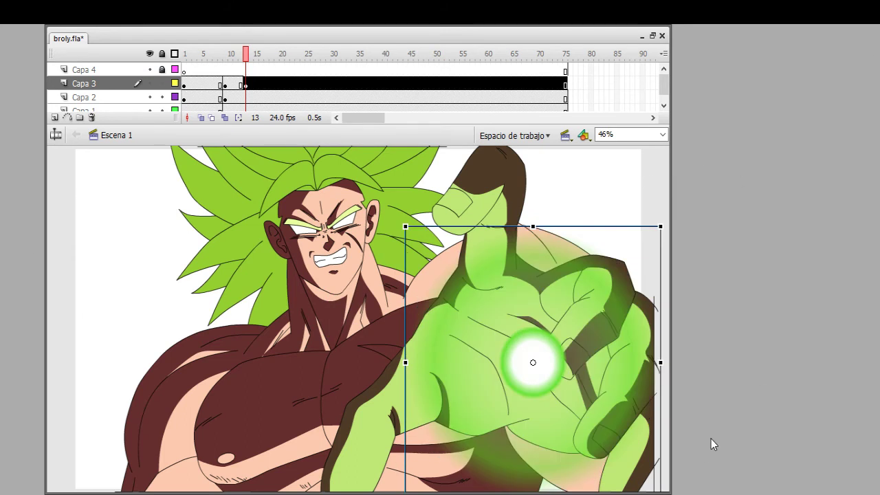
drag(661, 226, 593, 196)
- Clear the leftover artwork from Capa 3 before frame 13 and fill all the hair on Capa 1 with dark green
click(241, 83)
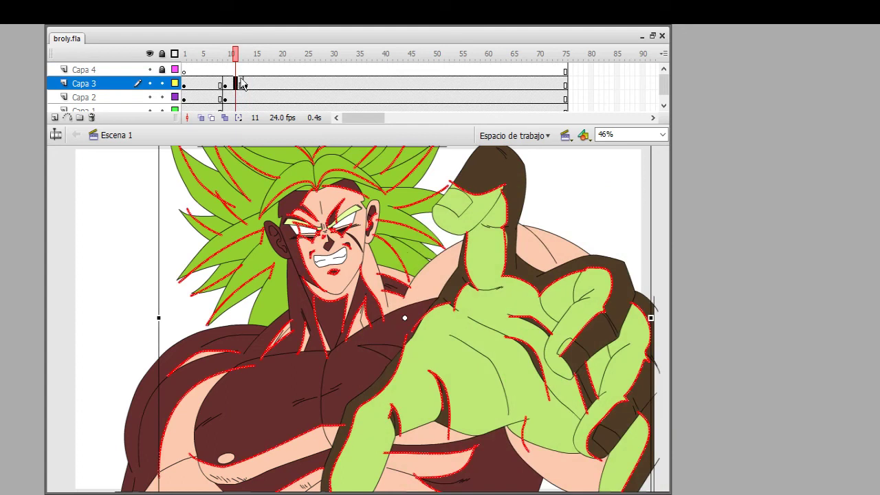
key(Delete)
key(period)
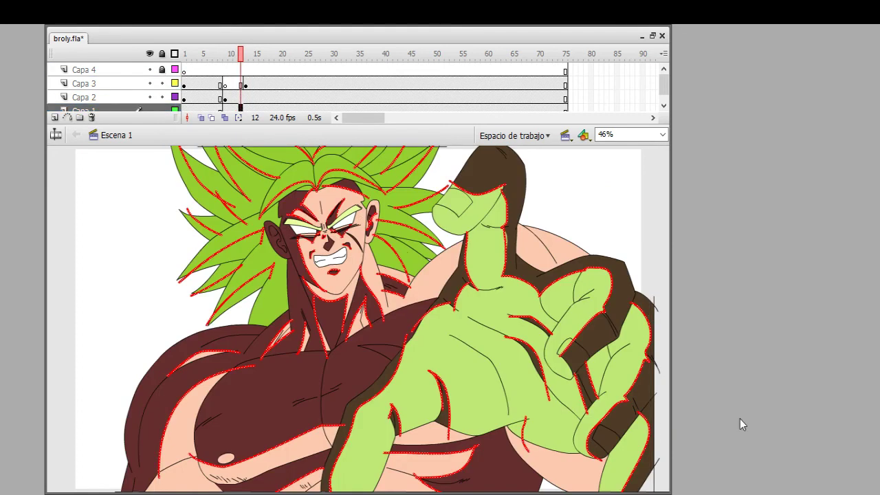
key(ctrl+shift+a)
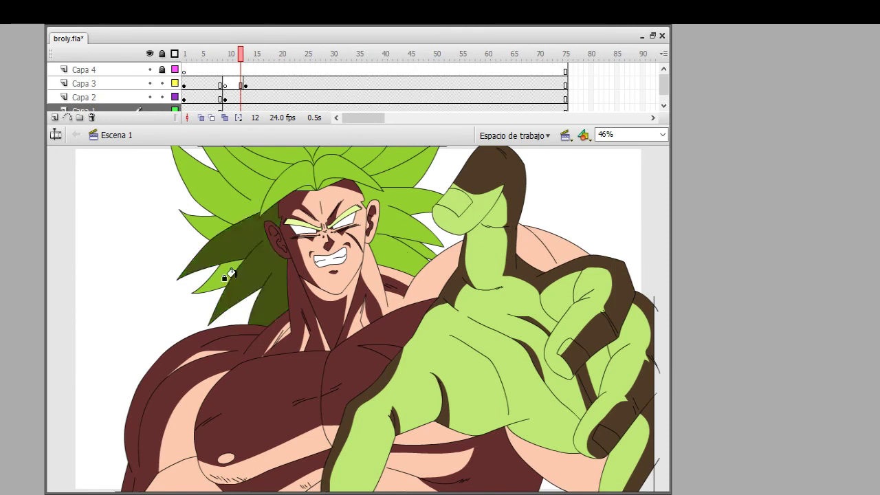
click(376, 159)
click(376, 159)
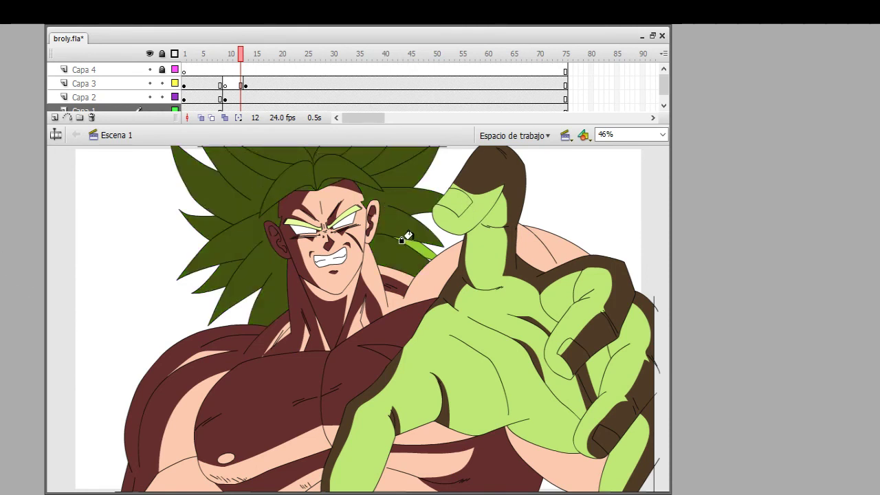
- Fill the lit strands marked by the red guides in the hair with pale yellow-green
click(230, 109)
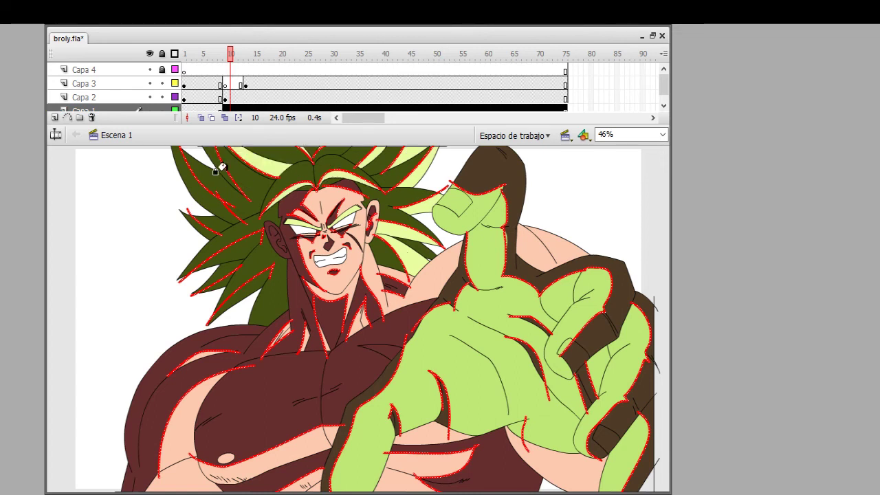
click(227, 176)
key(ctrl+s)
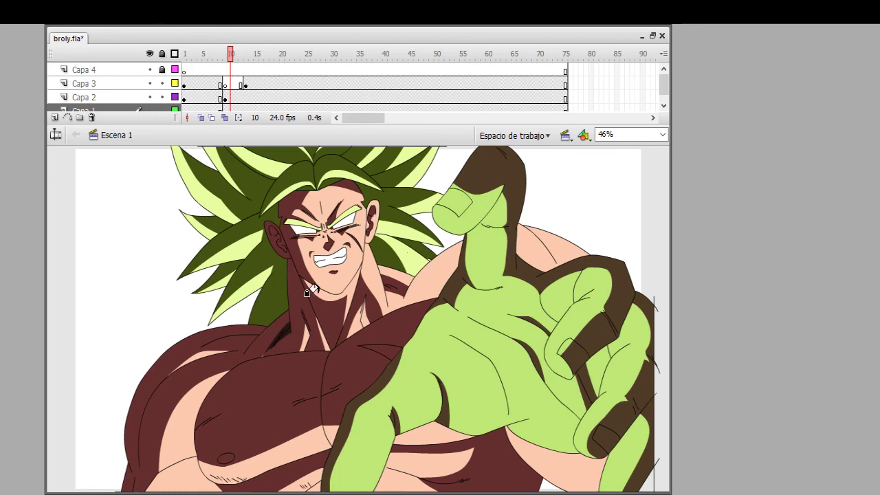
- Fill the deepest shadows under the chin and on the neck with near-black brown and save the file
click(347, 317)
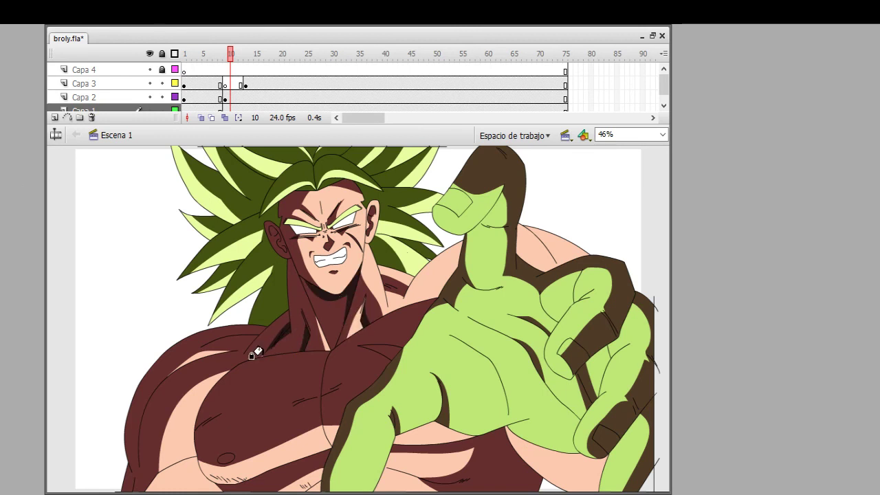
key(ctrl+s)
- Draw a red shadow guide across the shoulder behind the raised hand, fill the shadow with dark brown and save
click(235, 83)
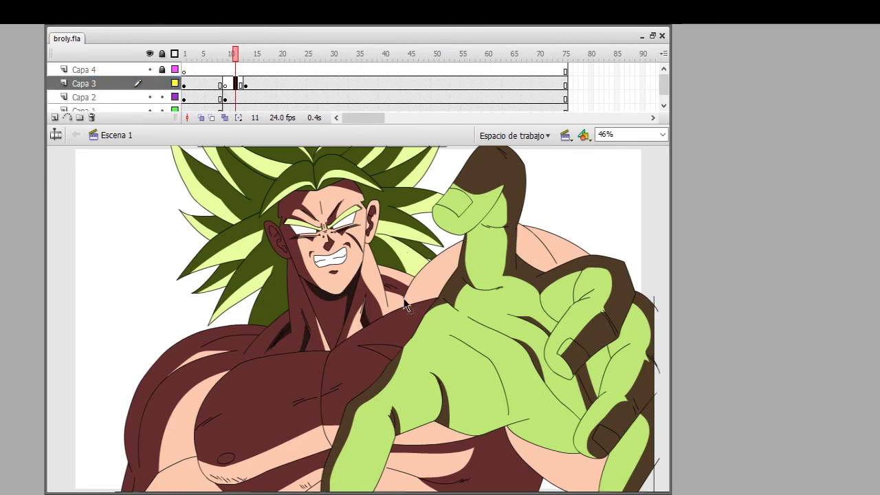
key(y)
drag(497, 230, 555, 261)
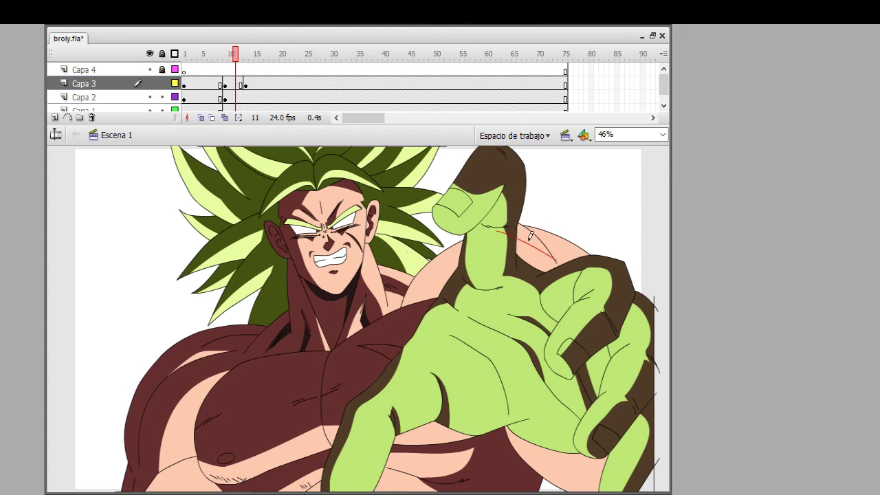
click(546, 252)
key(ctrl+s)
- Fill the torso area beneath the green hand with dark brown
click(231, 84)
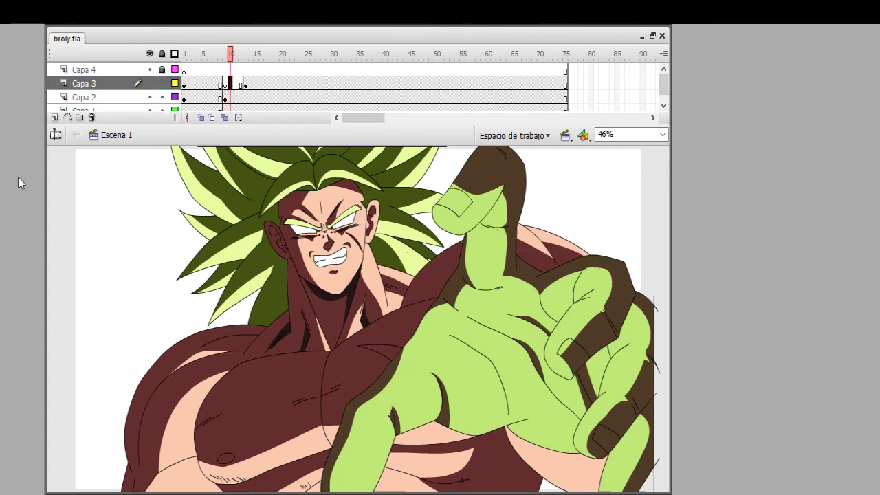
click(235, 83)
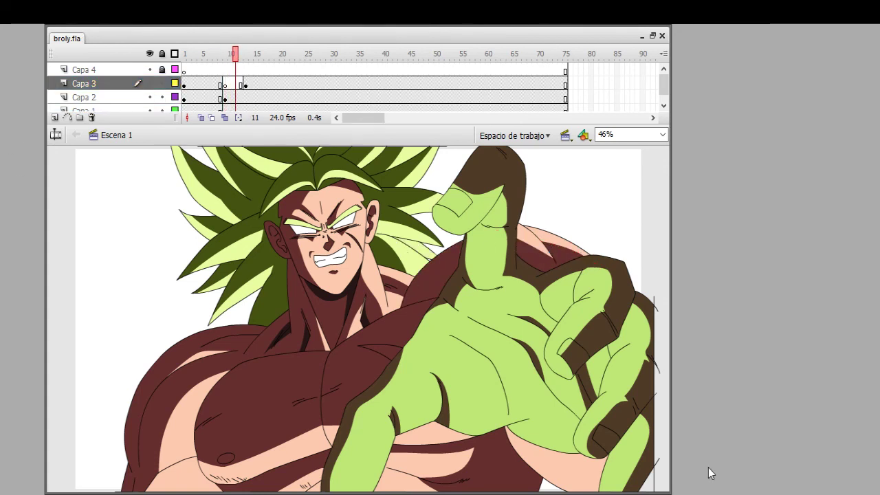
click(512, 420)
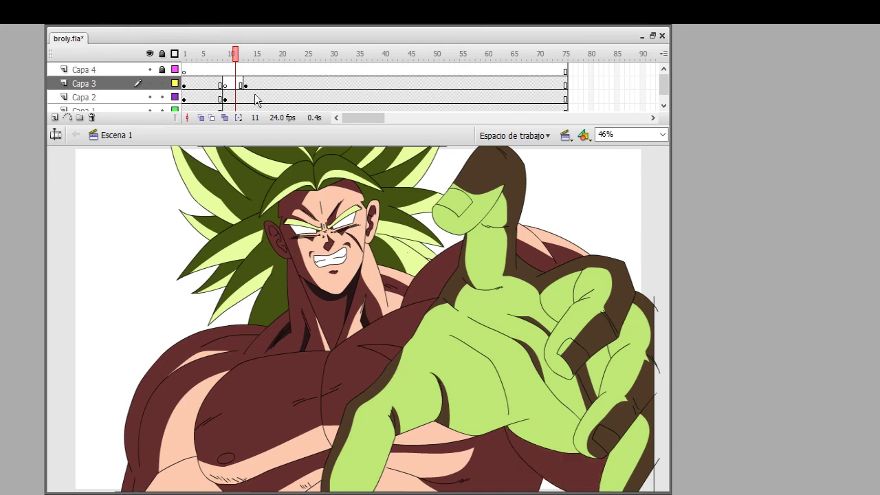
- Draw red guide lines for the clothing edge and its lower shadow boundary beneath the hand at 100% zoom
click(235, 108)
click(615, 134)
text(100)
key(Return)
scroll(271, 255, down, 5)
click(246, 245)
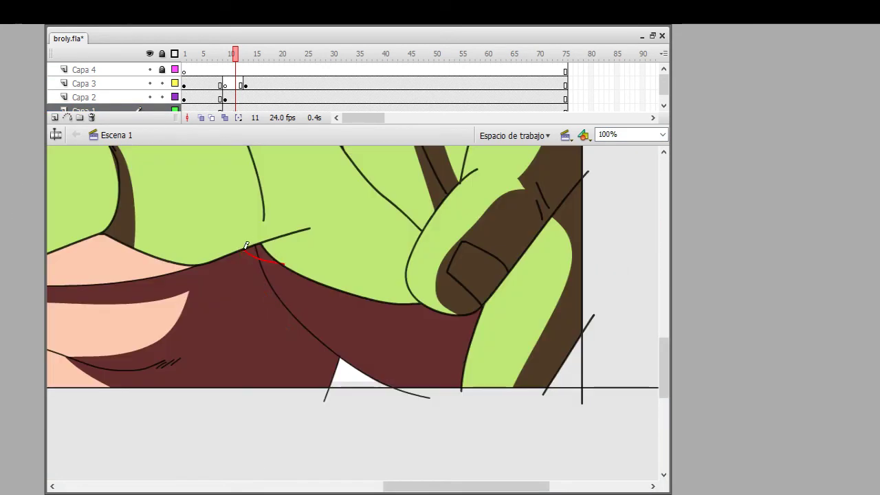
drag(308, 347, 406, 392)
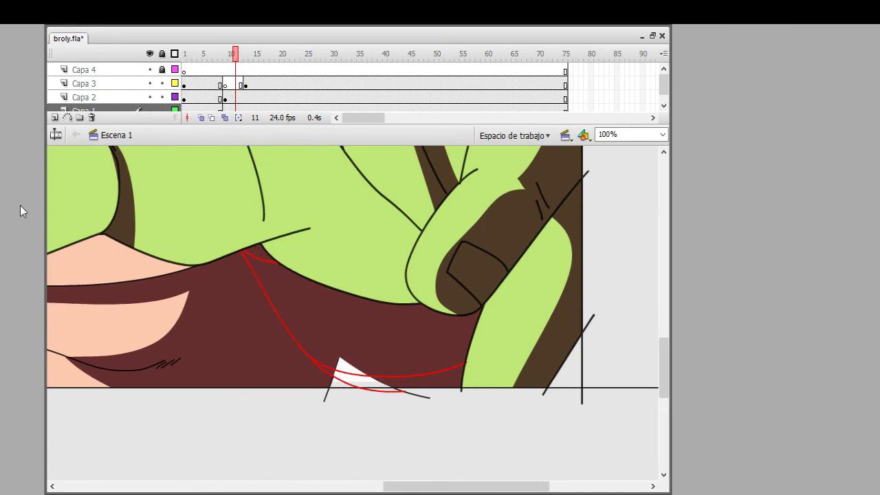
- Fill the clothing beneath the hand with dark navy and its lit edges with grey-blue, and remove the red guides
click(364, 330)
click(343, 378)
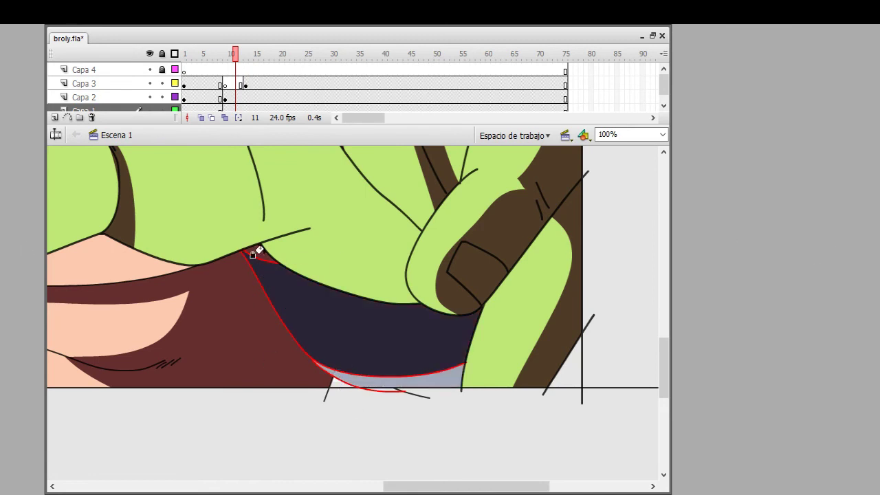
click(256, 250)
click(663, 134)
click(618, 148)
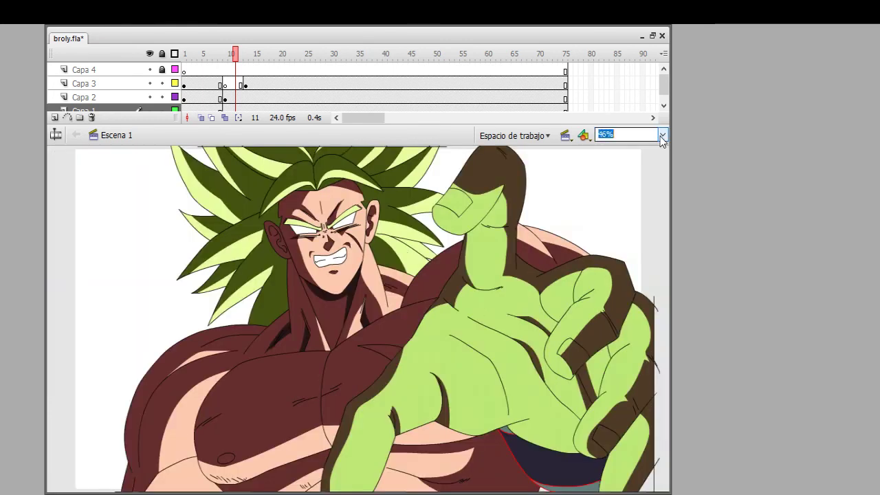
key(ctrl+a)
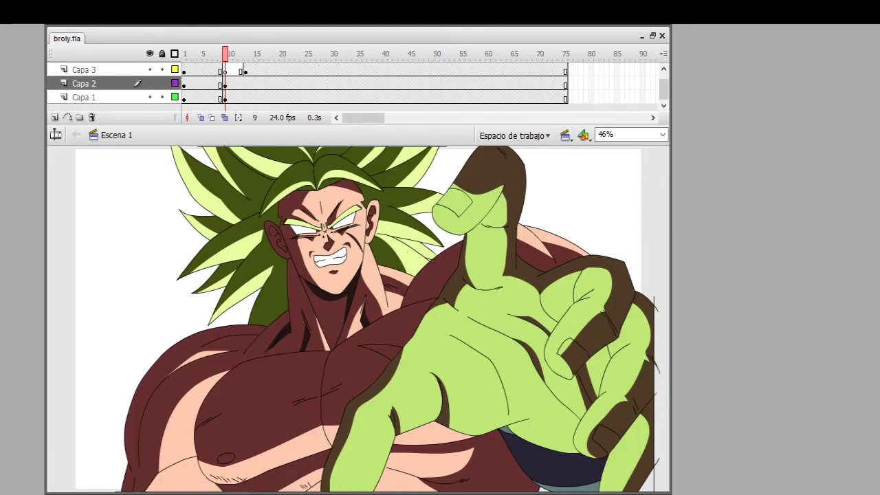
- Adjust the Capa 3 frames so the energy ball and its glow start at frame 9
click(270, 66)
drag(270, 65, 236, 72)
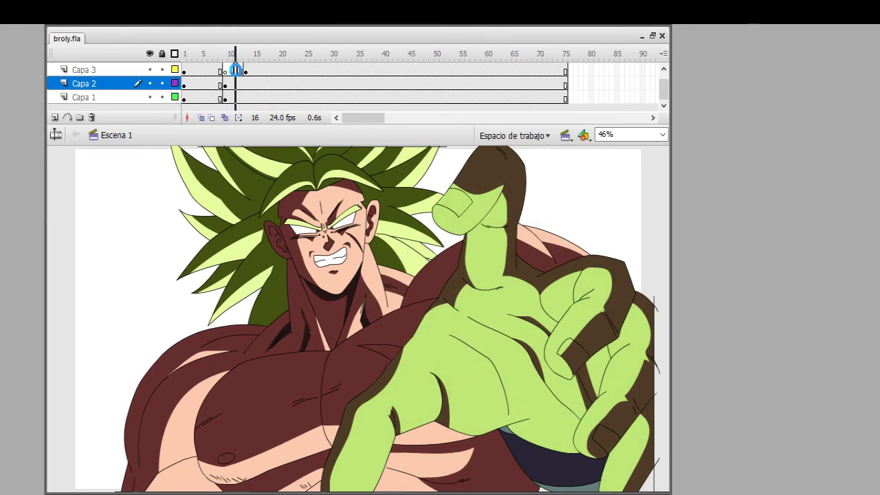
click(236, 70)
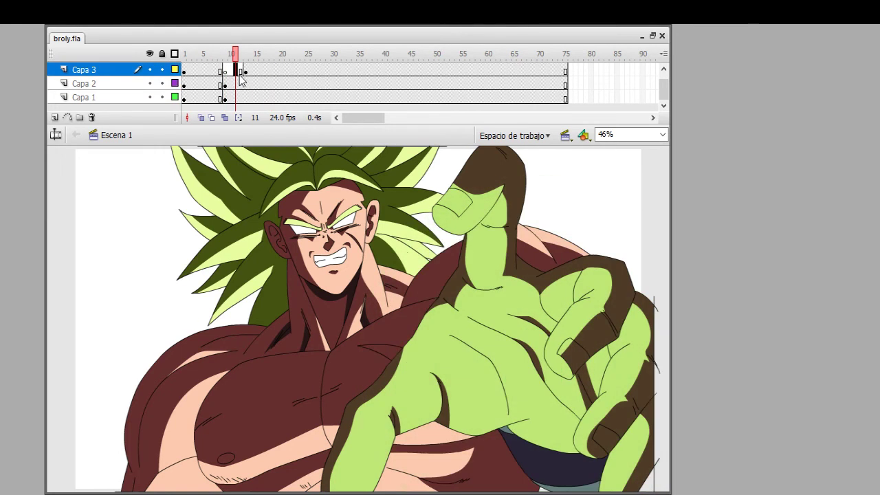
click(84, 97)
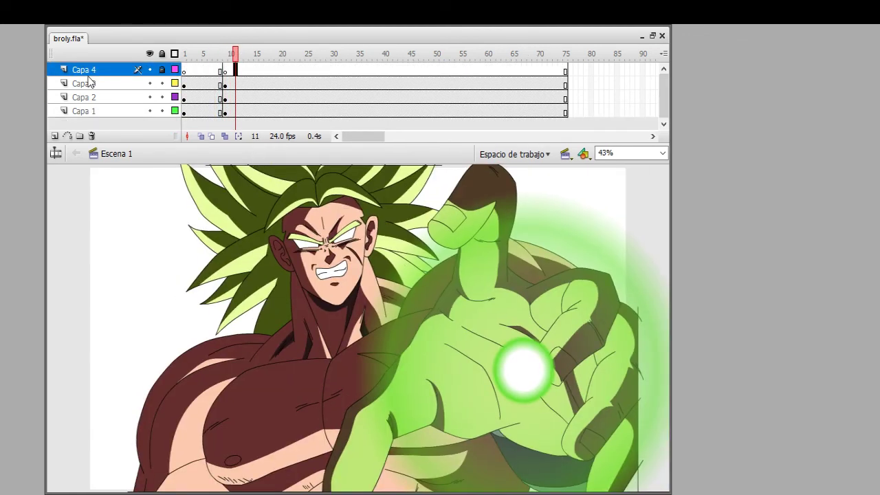
- Move Capa 4 beneath the other layers and place a darkened blue background image behind the character on frame 9
drag(90, 81, 84, 115)
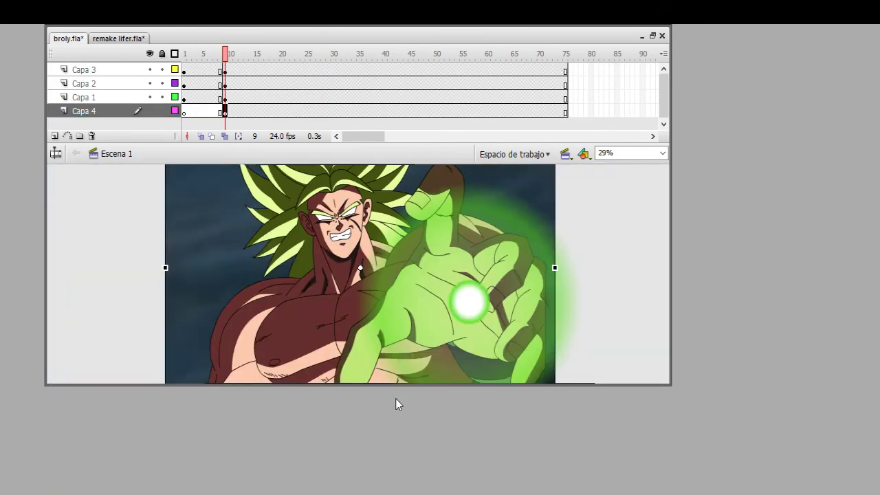
key(ctrl+a)
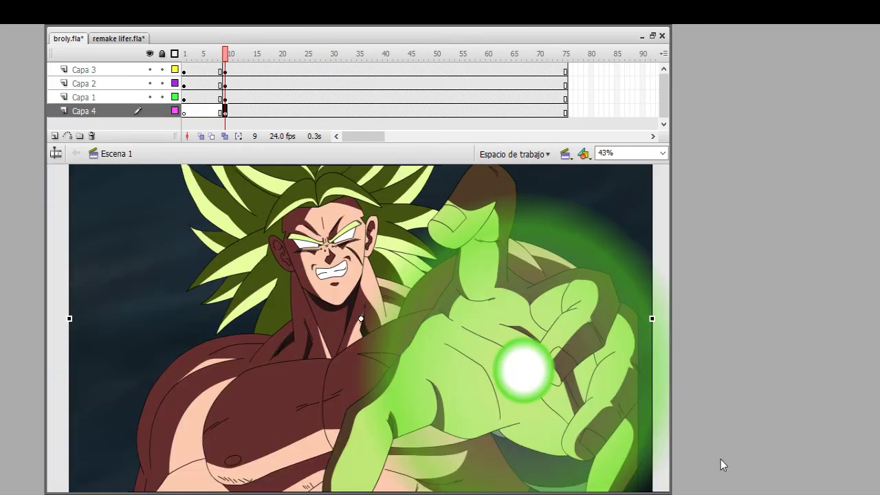
key(period)
- Add a new layer above the others and draw a rectangle covering the whole stage, temporarily viewing the other layers as outlines
click(55, 136)
key(comma)
alt+click(174, 70)
key(r)
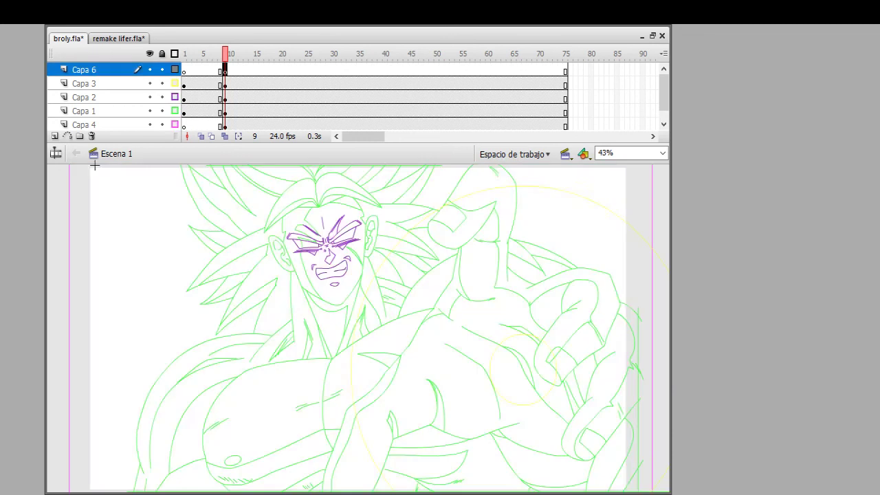
drag(88, 165, 630, 492)
key(Delete)
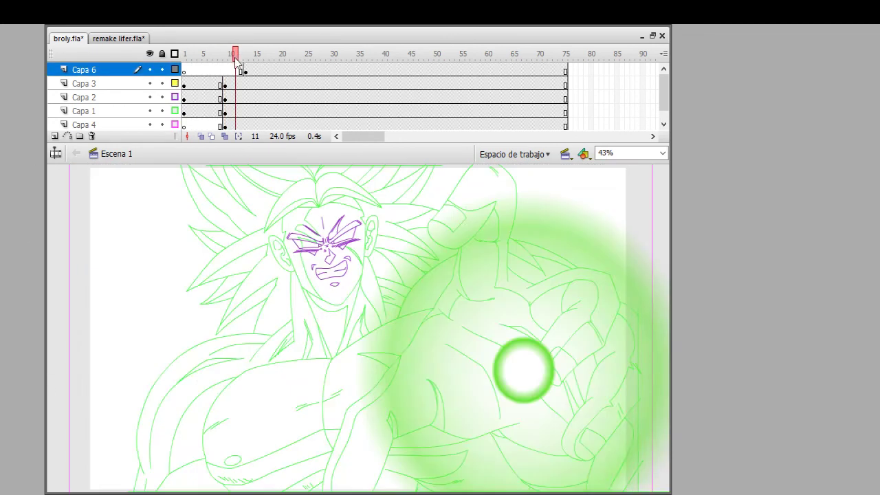
alt+click(174, 69)
- Fill the stage-sized rectangle on Capa 6 with a black-to-green radial gradient, adjusting it across frames 9 and 10
click(249, 85)
key(ctrl+v)
key(period)
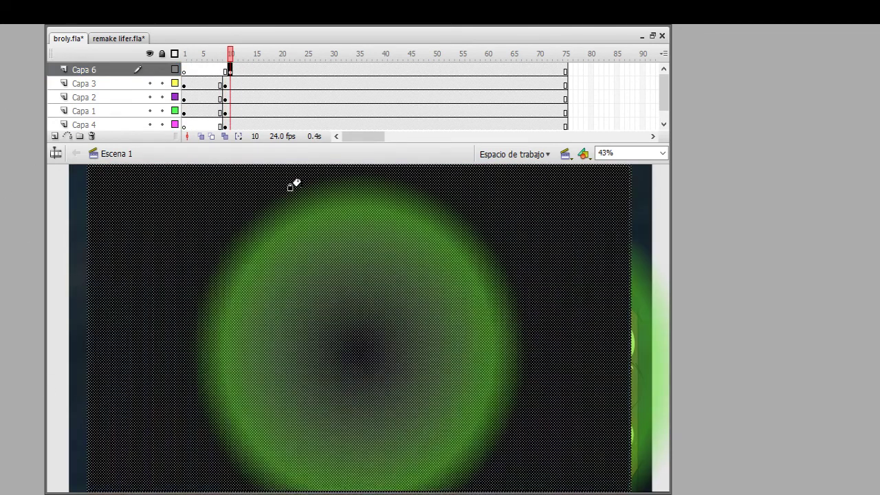
click(569, 450)
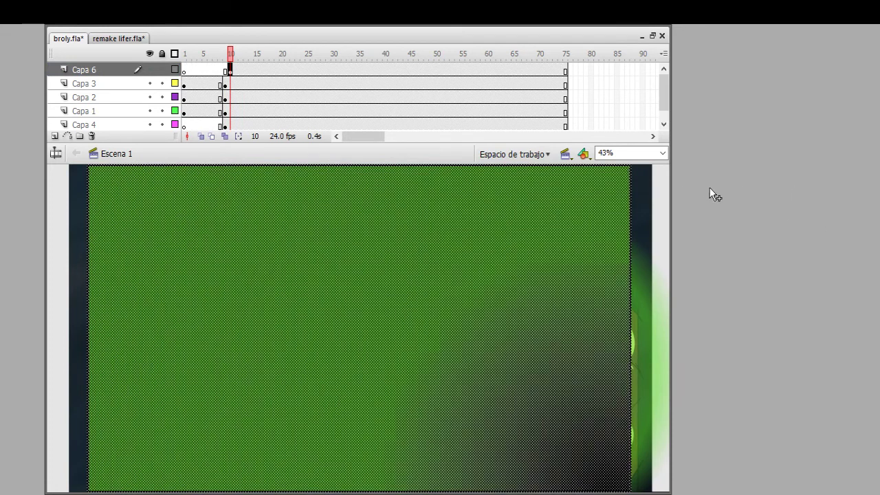
key(comma)
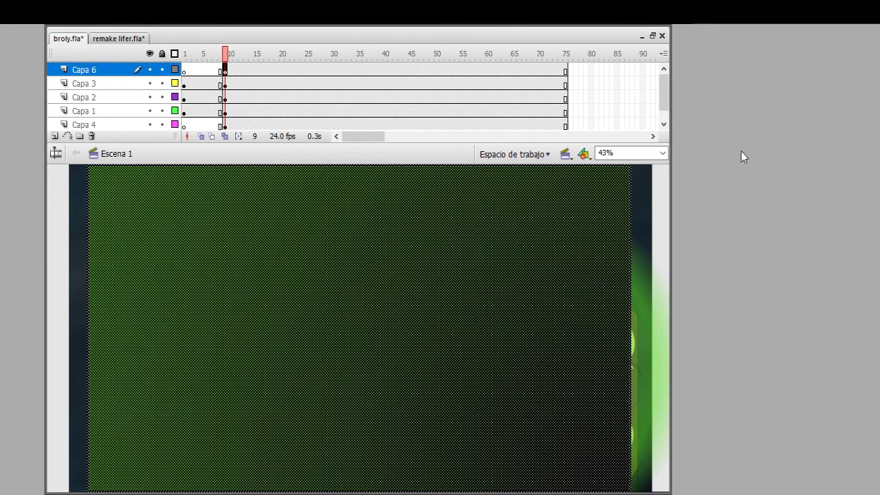
- Widen the document window and review the gradient overlay around frames 9 and 10
drag(670, 173, 818, 173)
key(period)
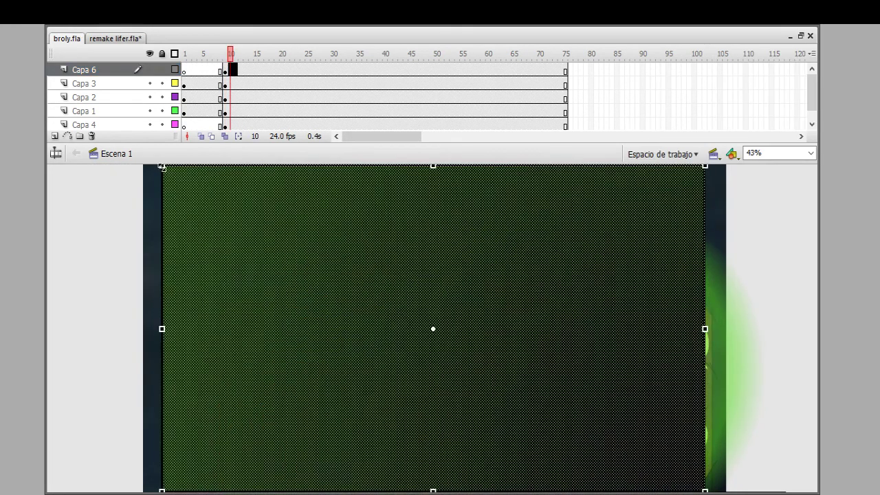
key(comma)
key(comma)
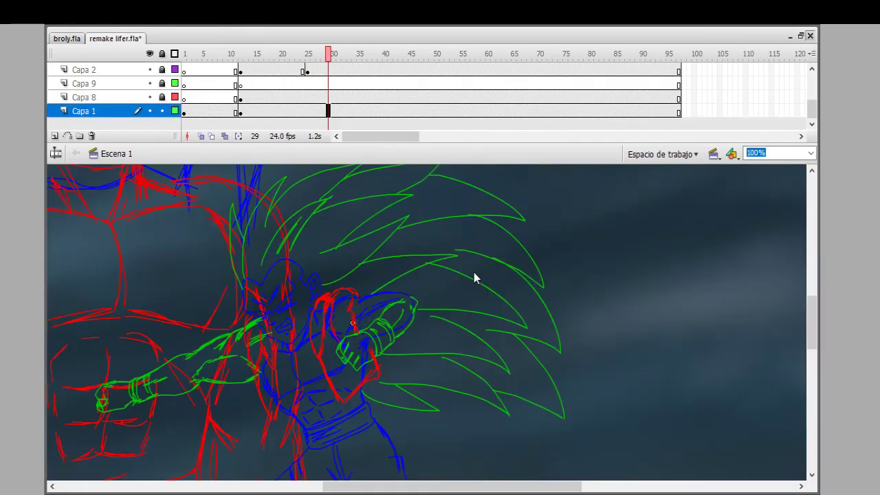